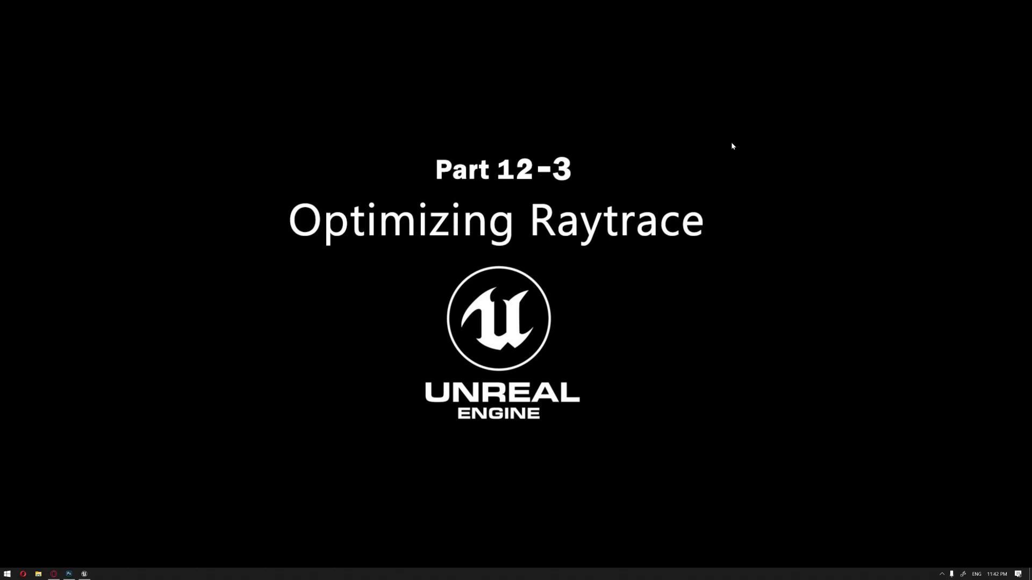
Step: Switch to the Unreal Editor and examine the daytime villa's frame rate and lighting from the driveway
click(84, 575)
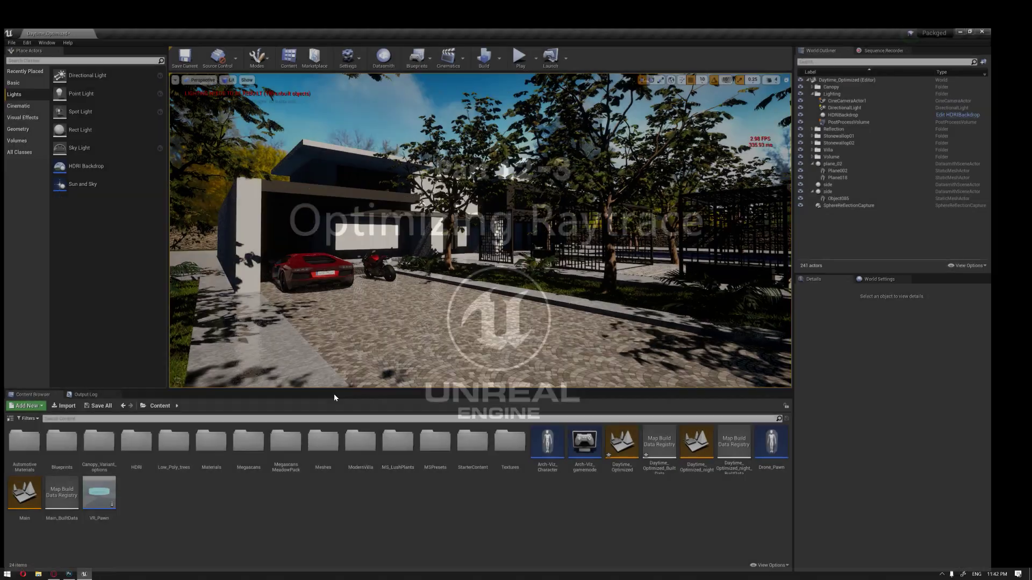
key(s)
mouse_move(498, 211)
right_down()
mouse_move(454, 211)
mouse_move(489, 211)
right_up()
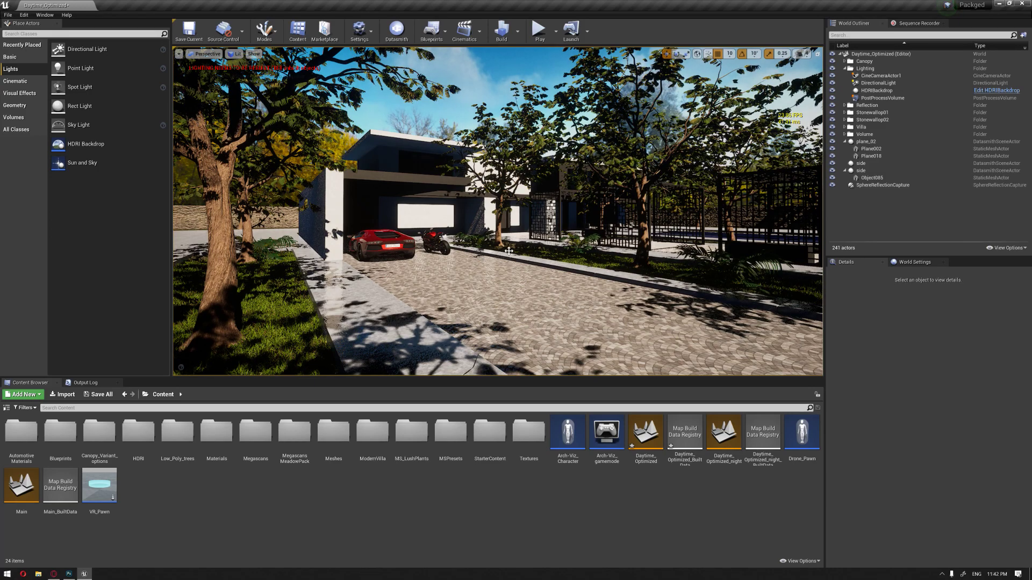
mouse_move(532, 246)
right_down()
mouse_move(520, 245)
mouse_move(544, 247)
right_up()
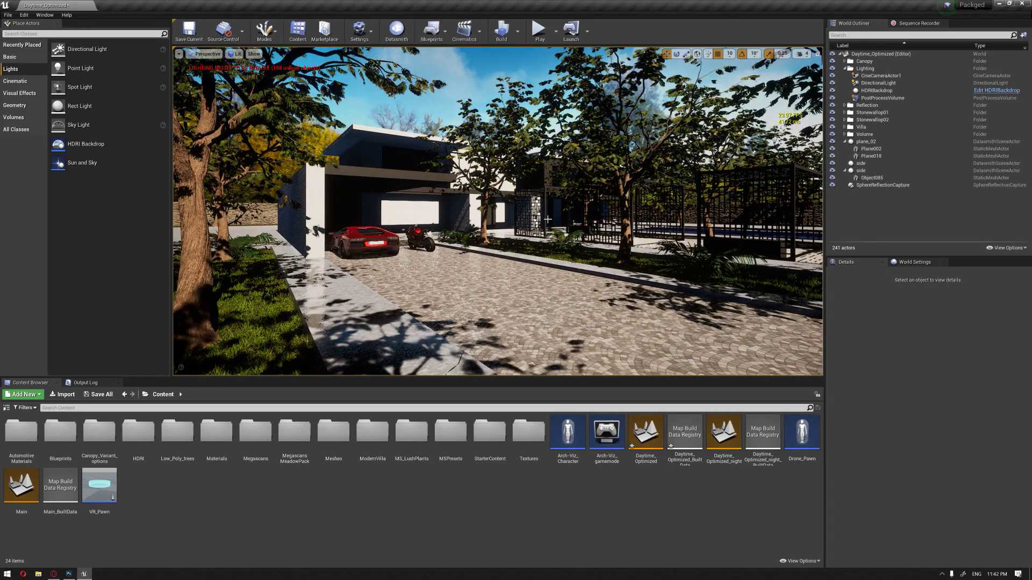
key(d)
right_drag(548, 219, 521, 226)
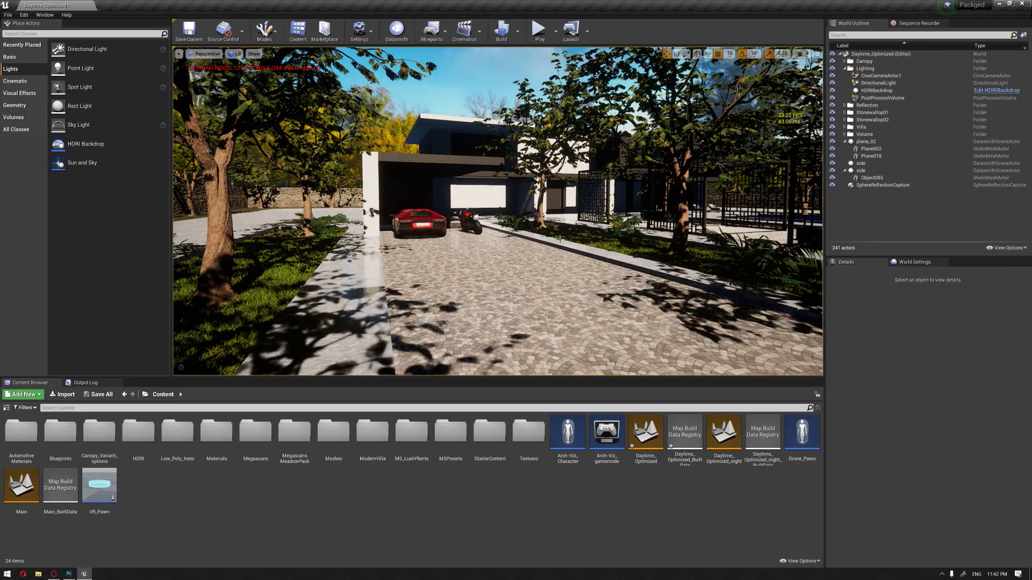
drag(559, 238, 538, 239)
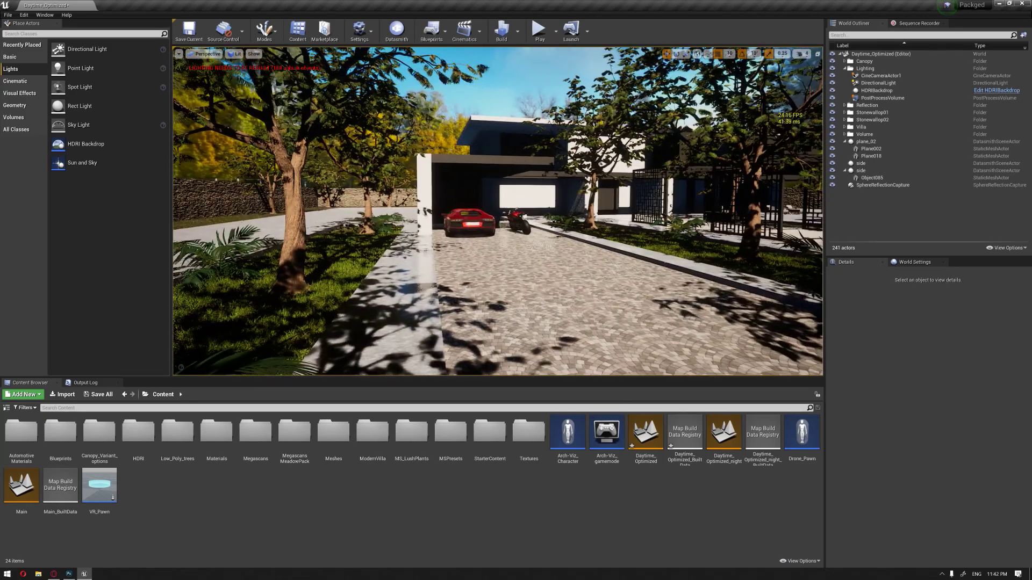
right_drag(539, 238, 549, 235)
drag(548, 230, 552, 228)
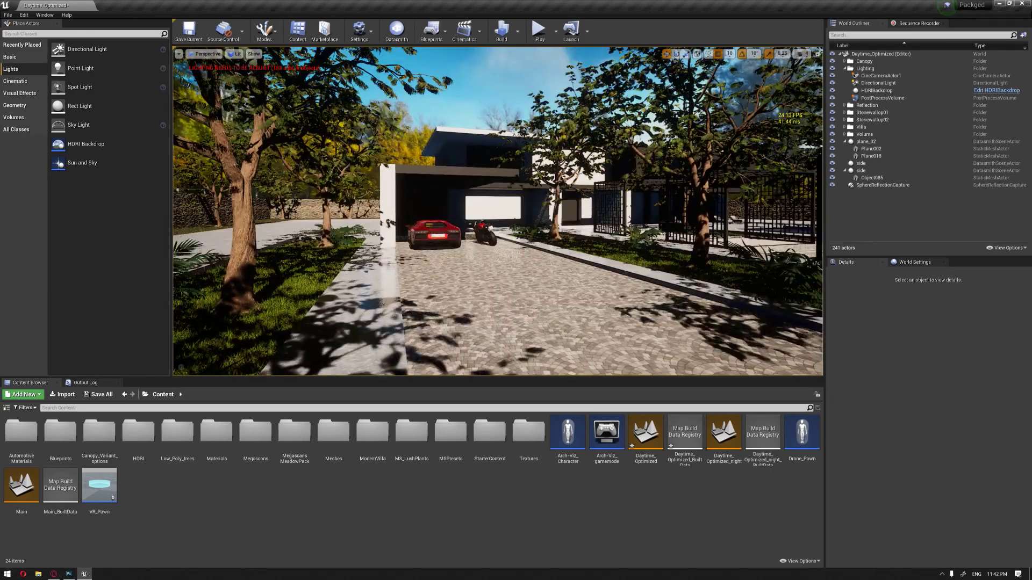
right_drag(552, 228, 552, 232)
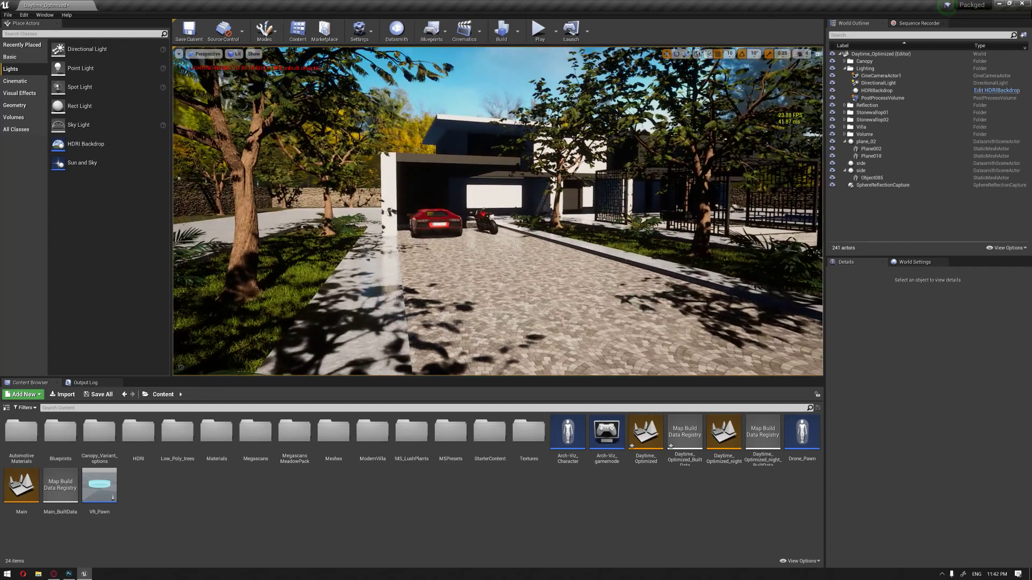
drag(555, 223, 553, 222)
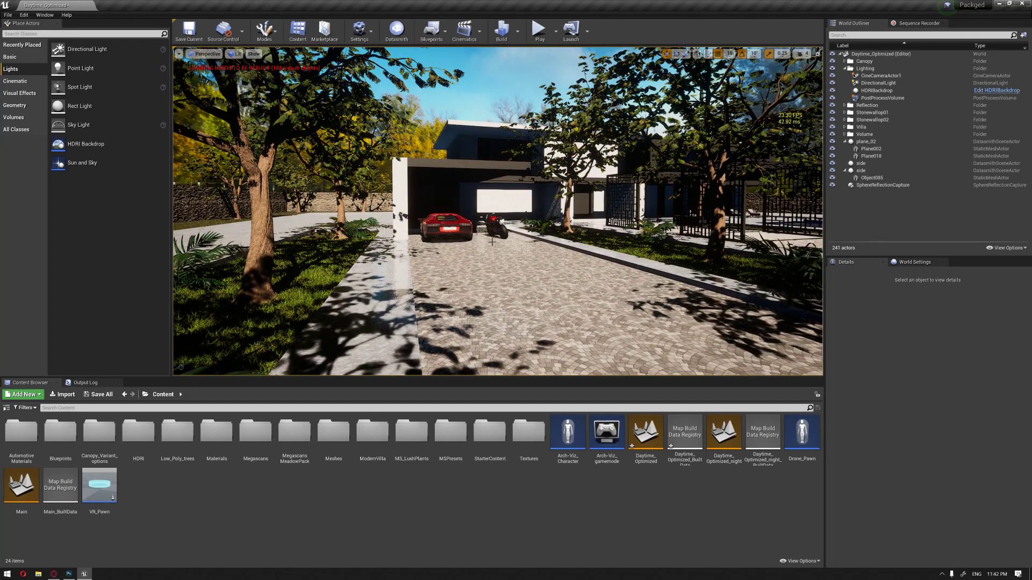
drag(472, 196, 516, 193)
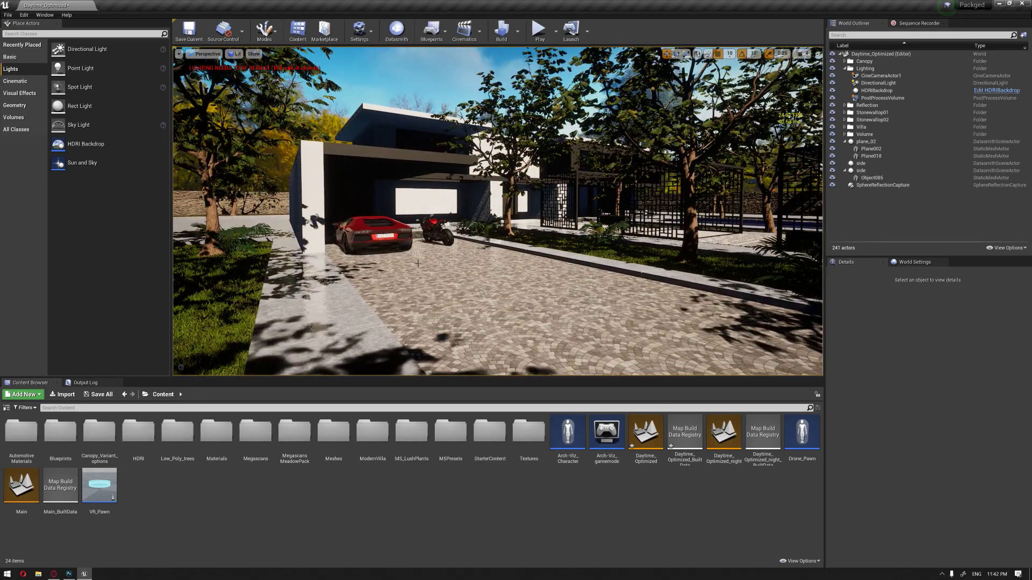
right_drag(468, 249, 462, 249)
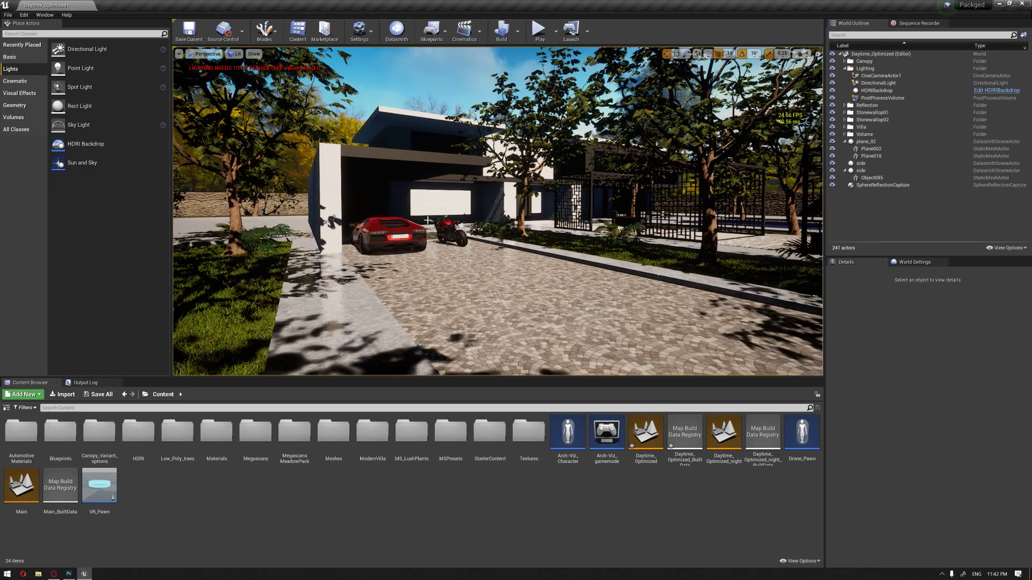
Step: Inspect the villa scene in the Reflections view mode and return the viewport to Lit
click(237, 55)
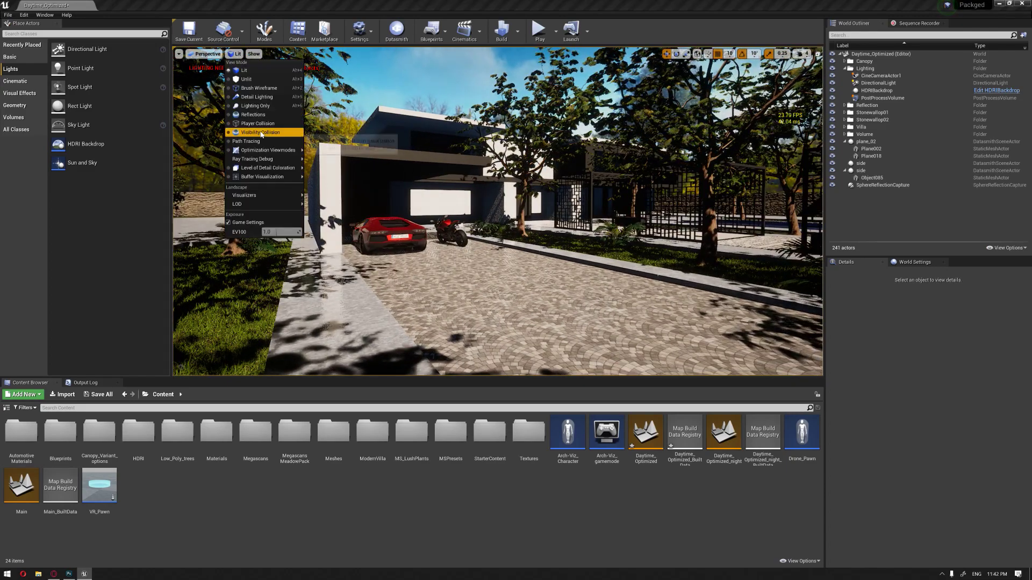
click(252, 115)
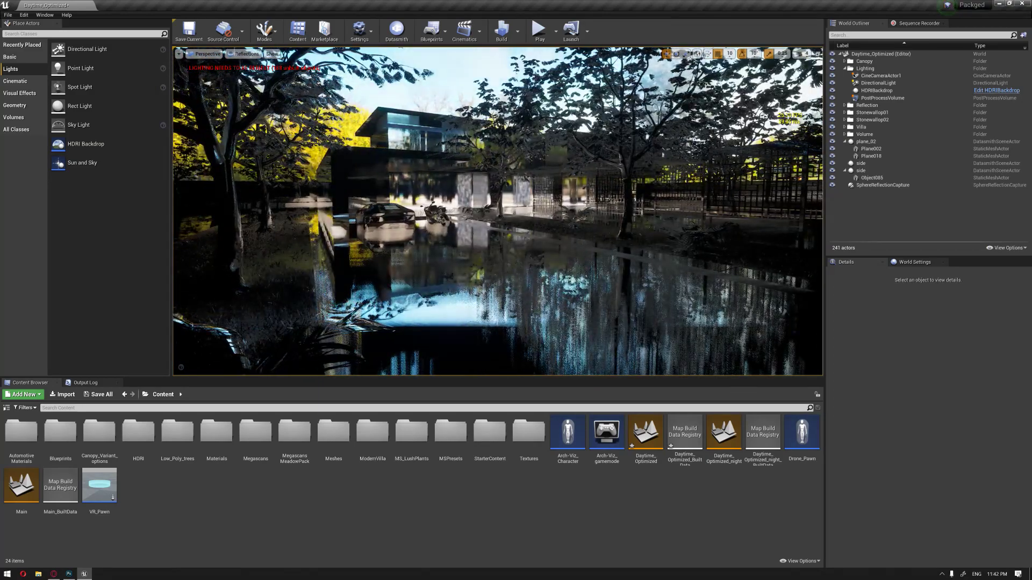
right_drag(378, 183, 401, 189)
click(248, 54)
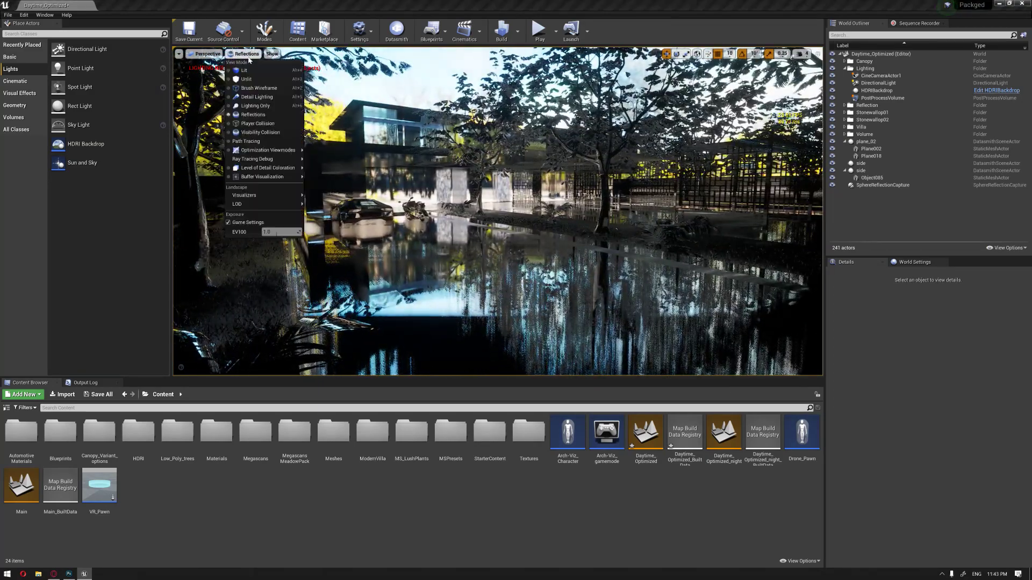
click(254, 70)
Step: Hide the trees, grass and other foliage around the villa
drag(376, 188, 353, 189)
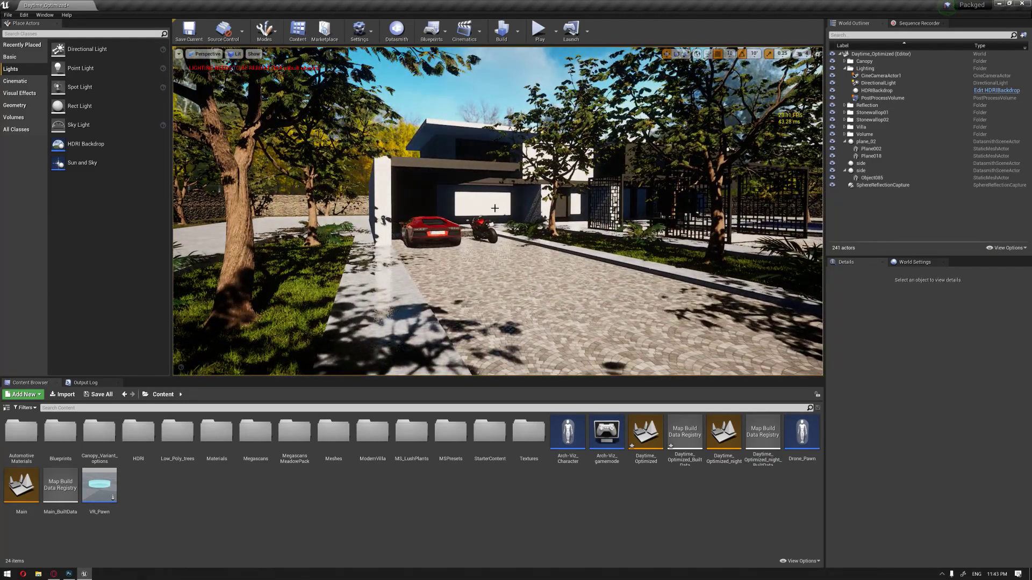
mouse_move(494, 208)
mouse_down()
mouse_move(516, 203)
mouse_move(504, 212)
mouse_up()
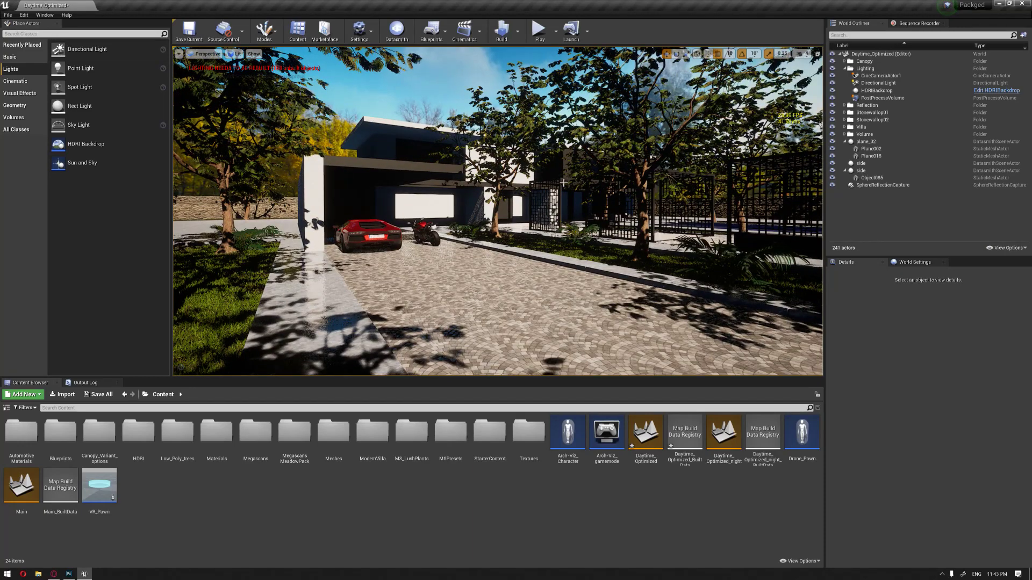
mouse_move(563, 182)
right_down()
mouse_move(541, 183)
mouse_move(569, 179)
right_up()
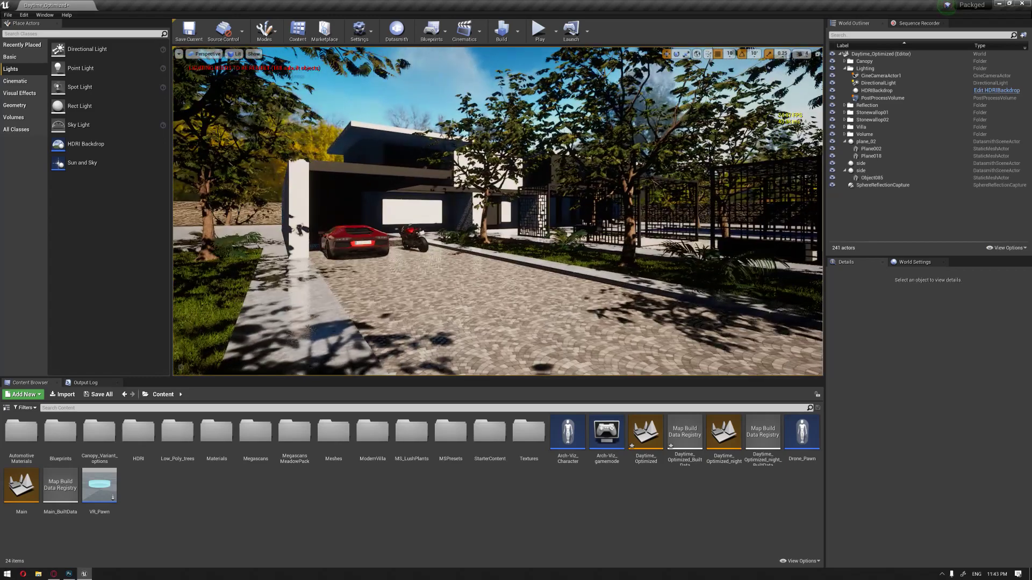
click(563, 183)
key(h)
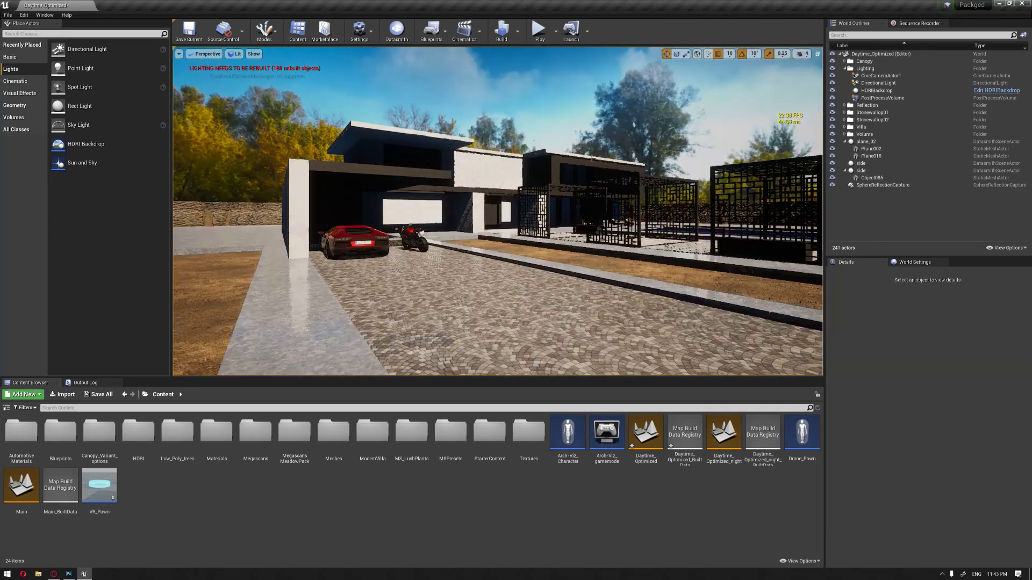
Step: Set the DirectionalLight's intensity to 0 lux
key(a)
mouse_move(563, 182)
right_down()
mouse_move(541, 187)
mouse_move(561, 183)
right_up()
key(w)
key(d)
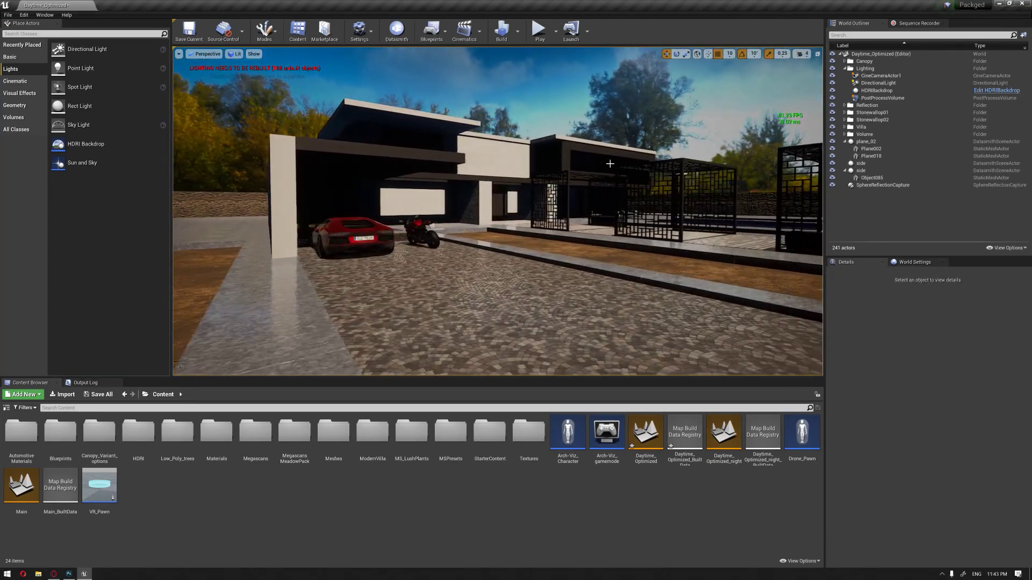
click(875, 84)
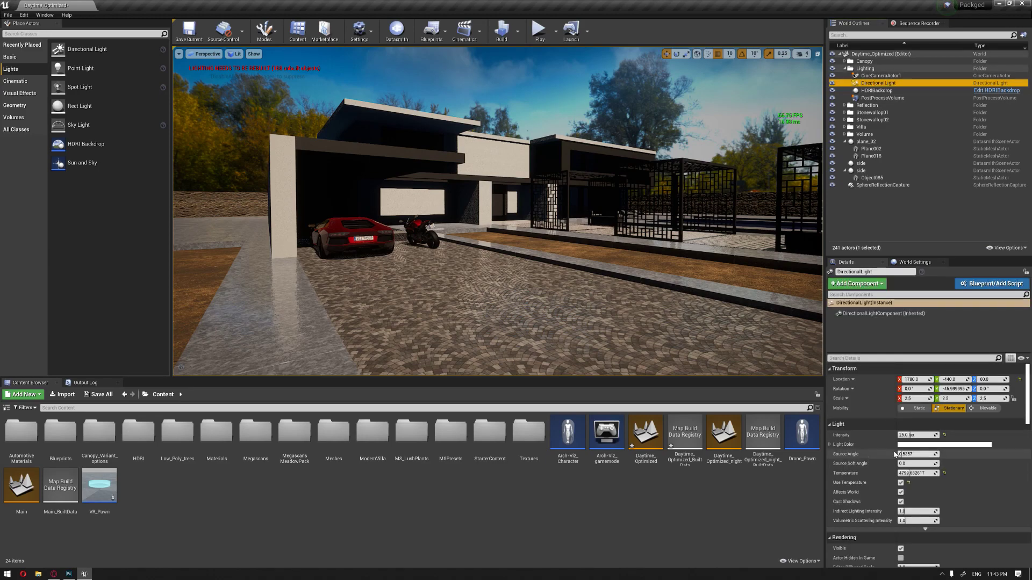
click(913, 435)
text(0)
key(Return)
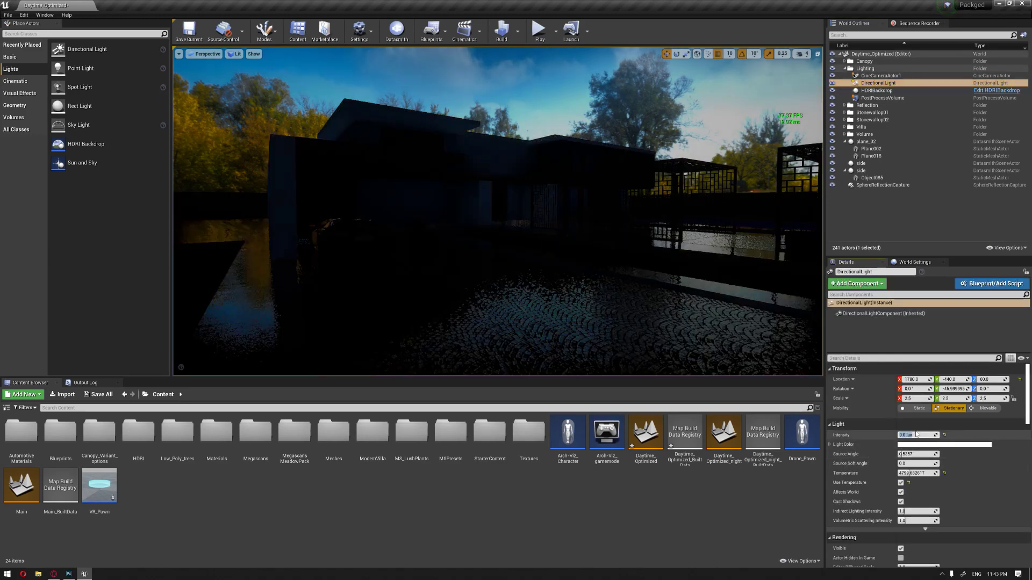
Step: Examine the villa's facade and driveway without directional light, and show the HDRIBackdrop actor's settings
mouse_move(396, 322)
right_down()
mouse_move(379, 323)
mouse_move(393, 322)
right_up()
key(d)
key(a)
drag(390, 309, 504, 223)
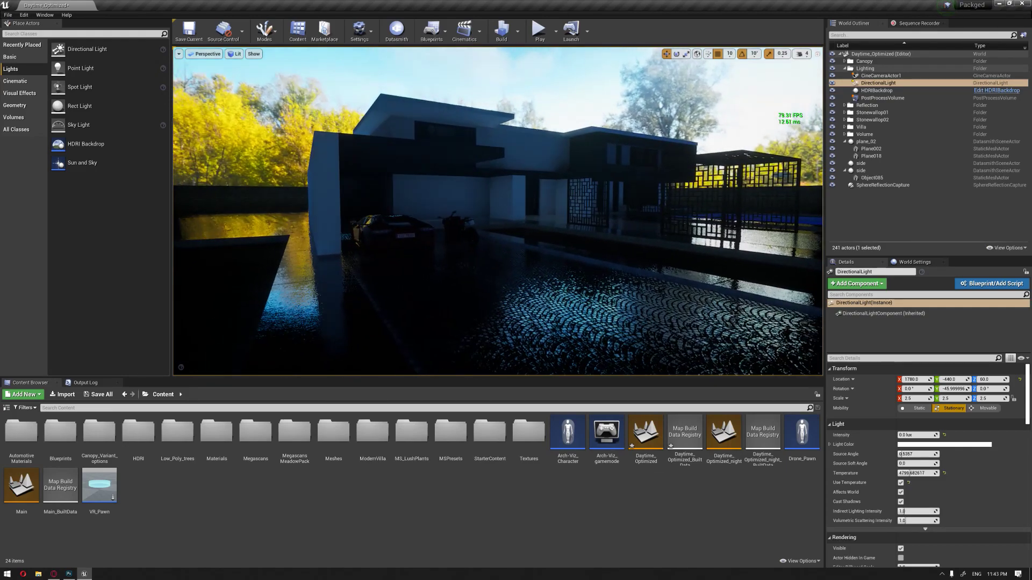
right_drag(502, 224, 506, 221)
key(a)
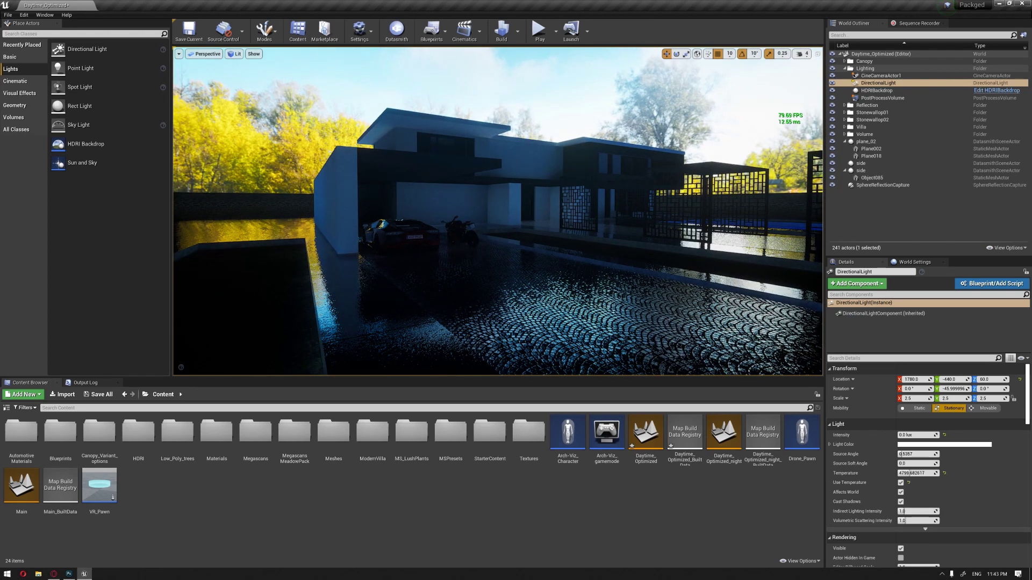
drag(483, 199, 492, 197)
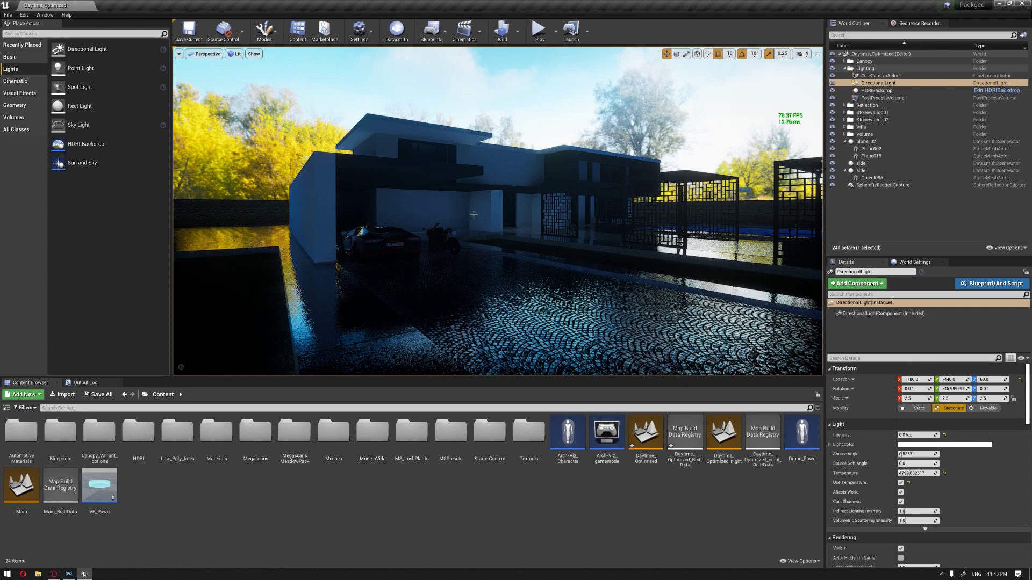
click(876, 90)
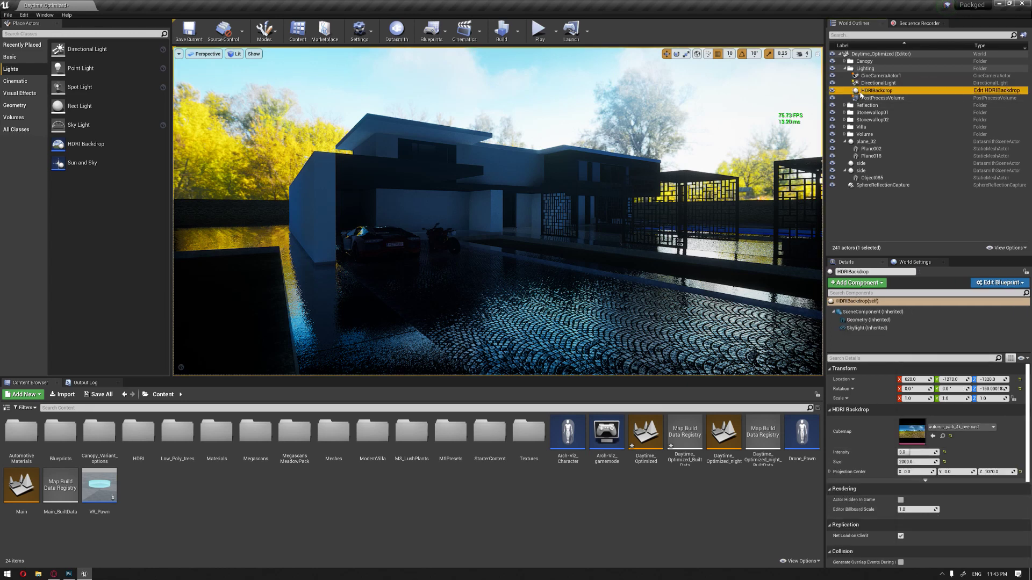
drag(590, 197, 583, 196)
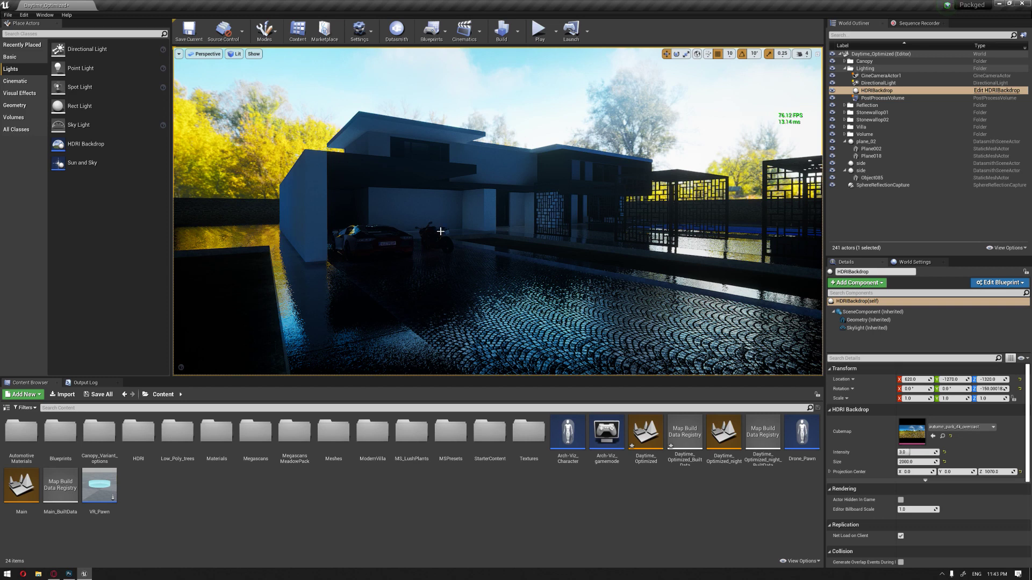
mouse_move(440, 231)
mouse_down()
mouse_move(462, 230)
mouse_move(440, 239)
mouse_up()
right_drag(440, 238, 547, 180)
drag(427, 221, 424, 205)
right_drag(424, 205, 347, 205)
key(d)
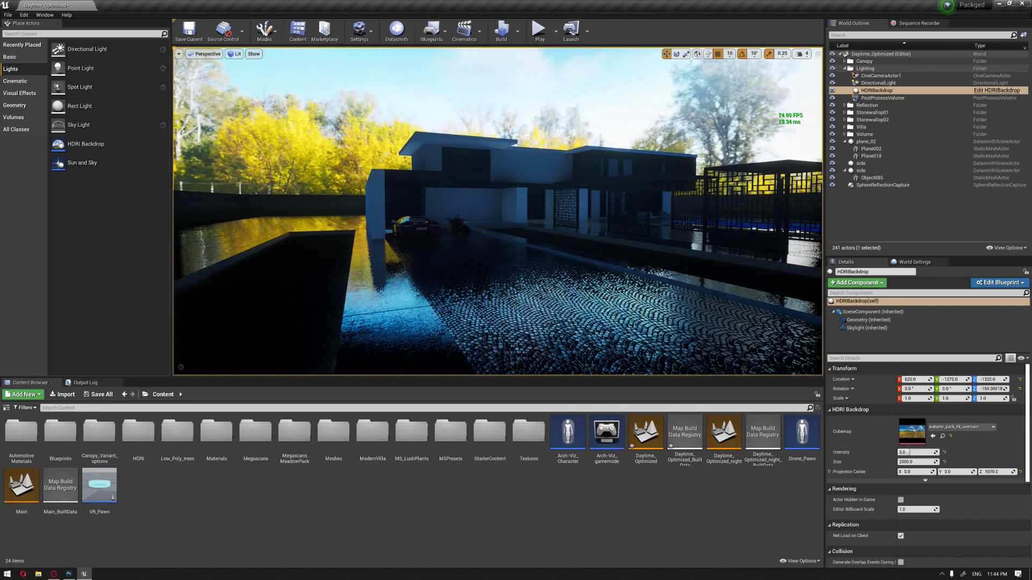
Step: Build all levels to bake the scene's lighting with the directional light off
click(517, 31)
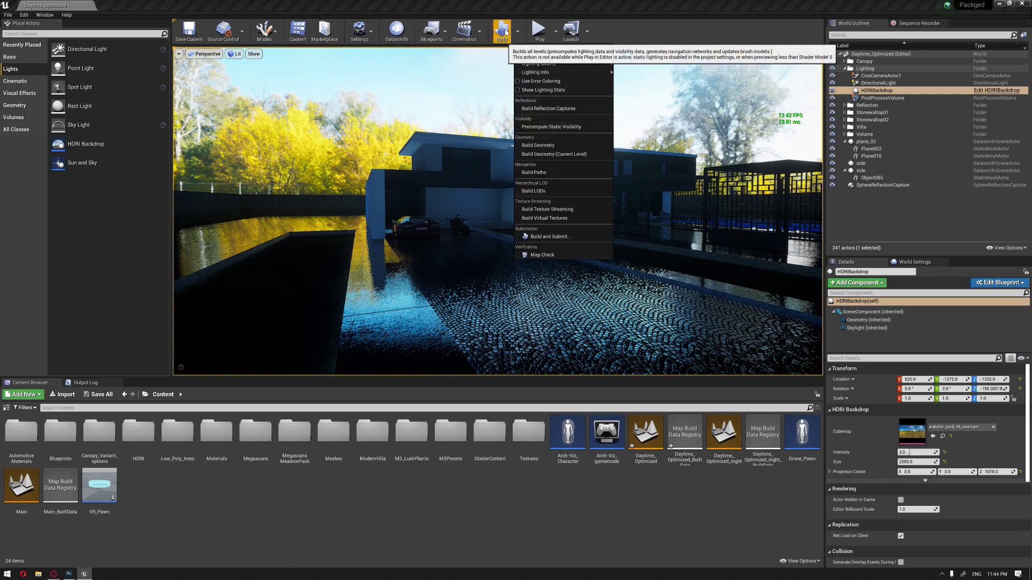
click(502, 31)
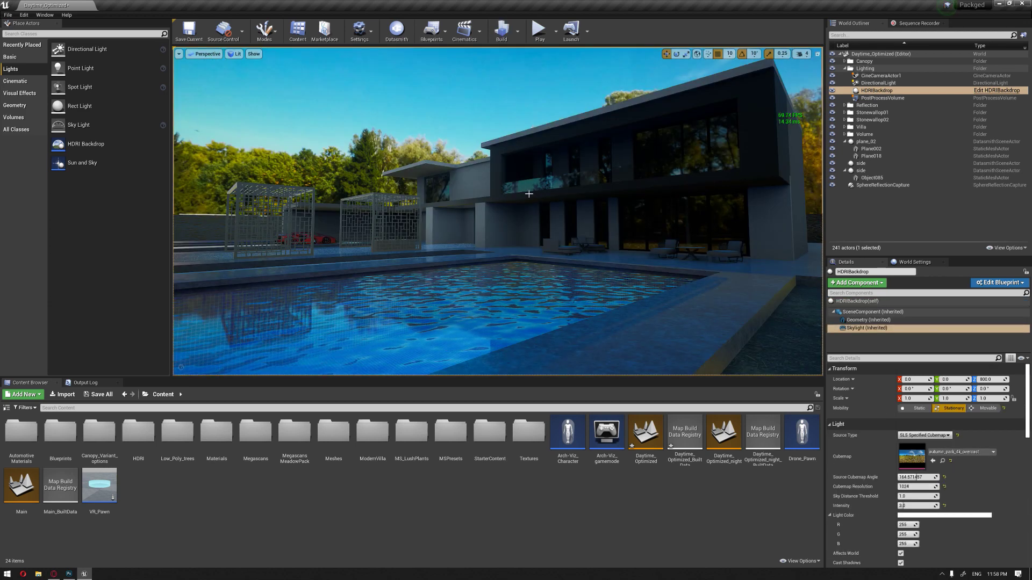
right_drag(523, 195, 486, 191)
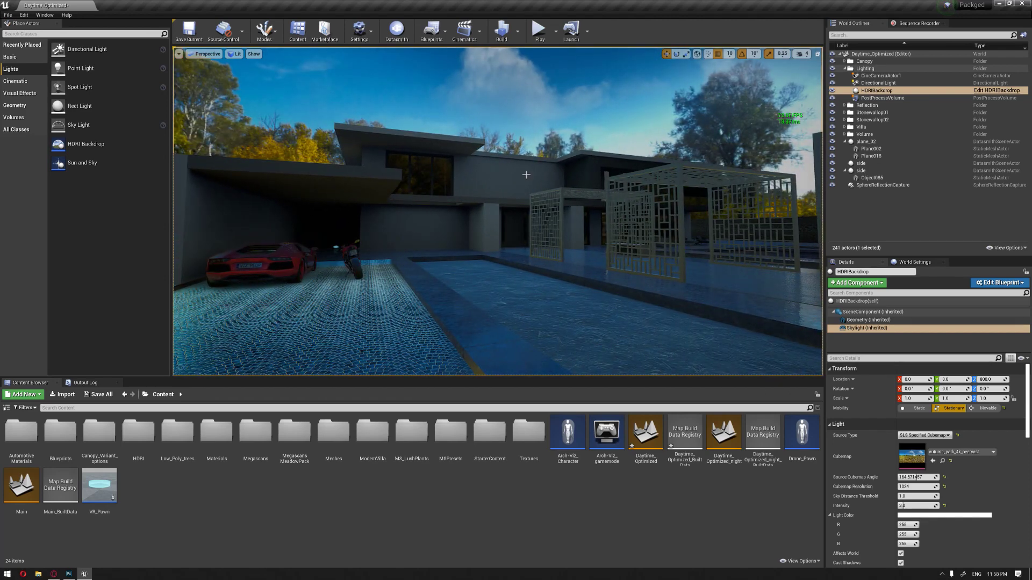
Step: Set the DirectionalLight's intensity to 45 lux
click(878, 82)
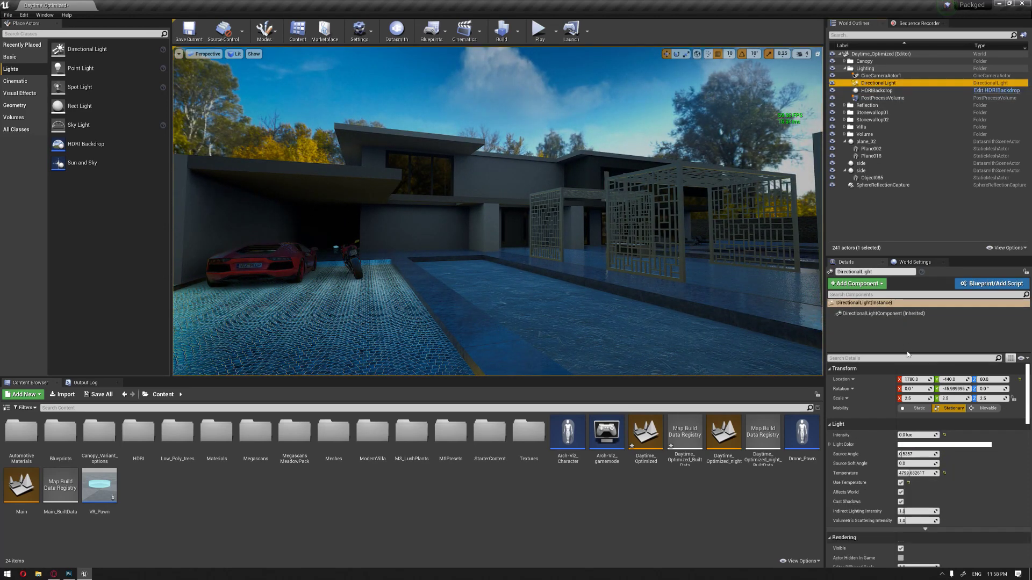
click(929, 434)
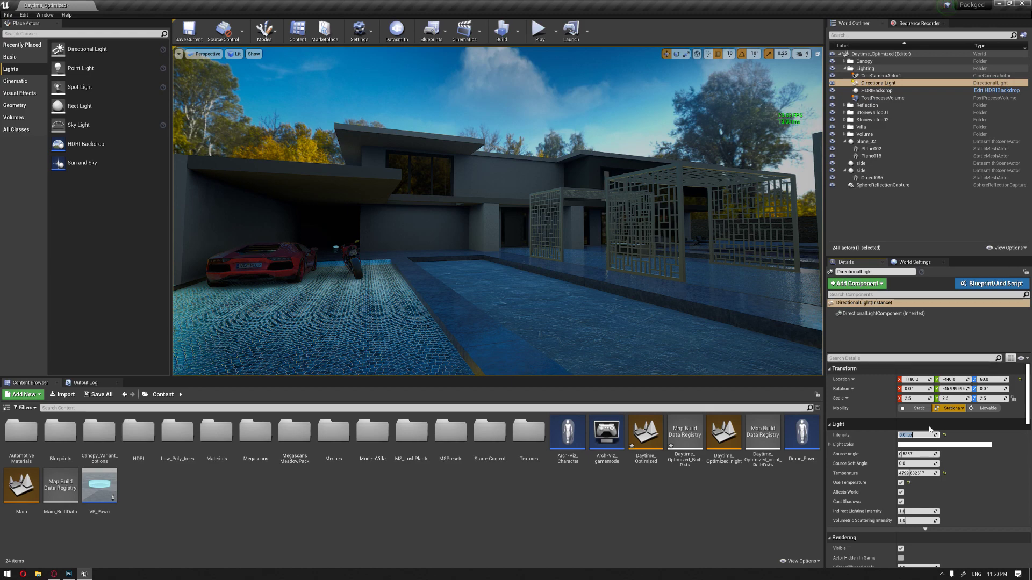
text(45)
key(Return)
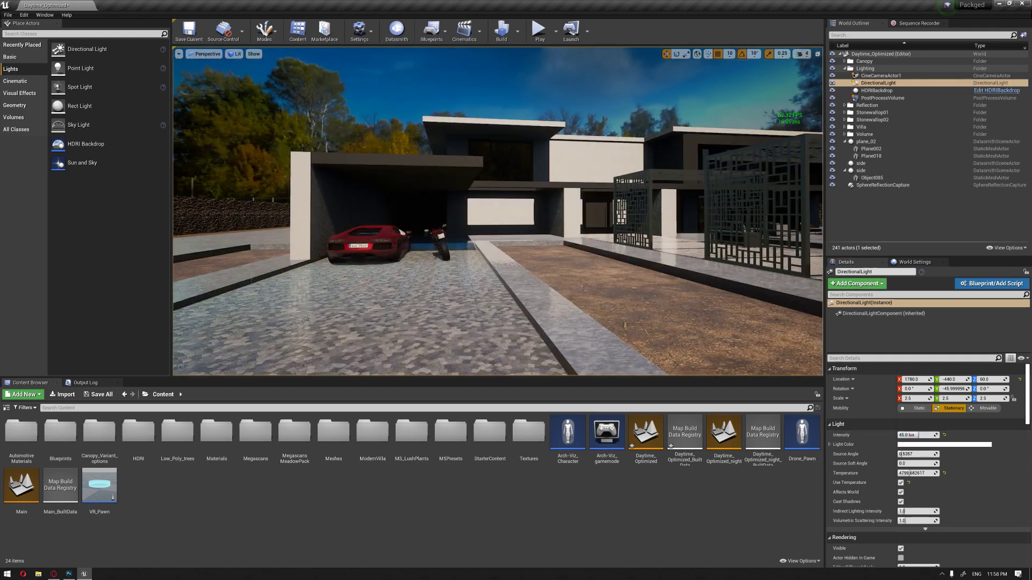
Step: Examine the directional lighting and shadows on the garage, parked vehicles, driveway and pergolas
key(d)
right_drag(498, 211, 538, 212)
key(a)
key(w)
key(w)
key(a)
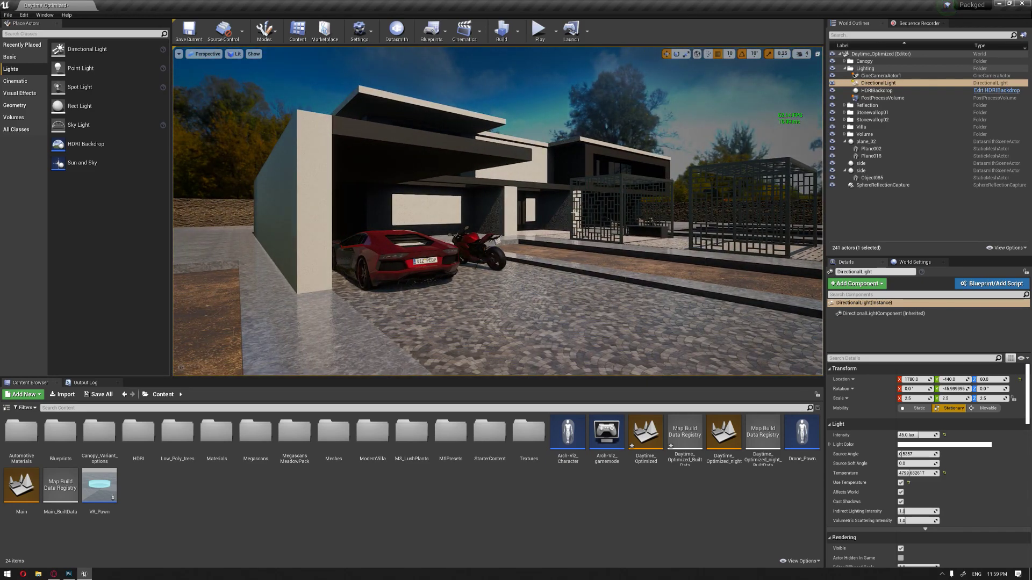
key(d)
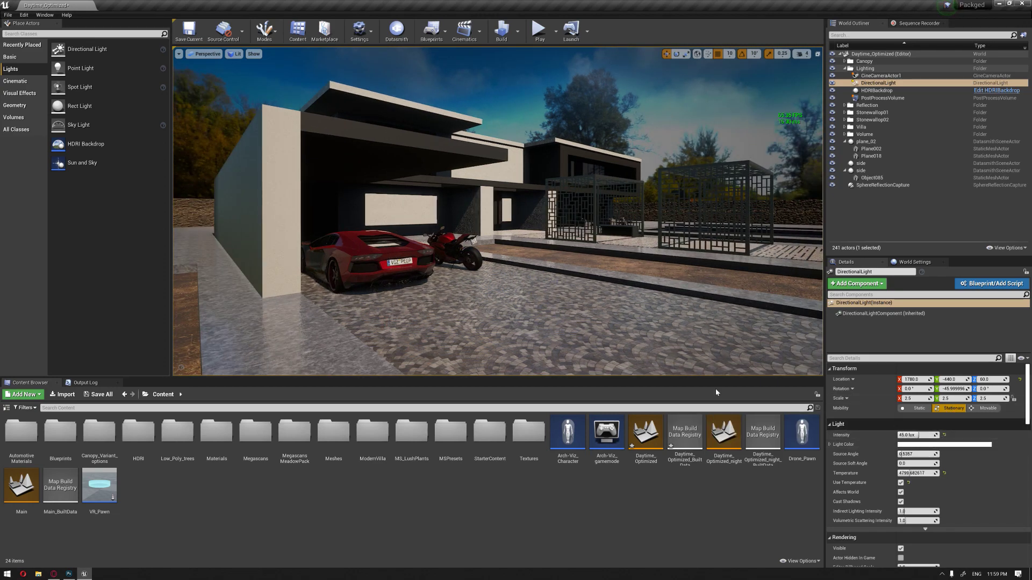
right_drag(614, 300, 764, 301)
key(s)
right_drag(702, 304, 590, 262)
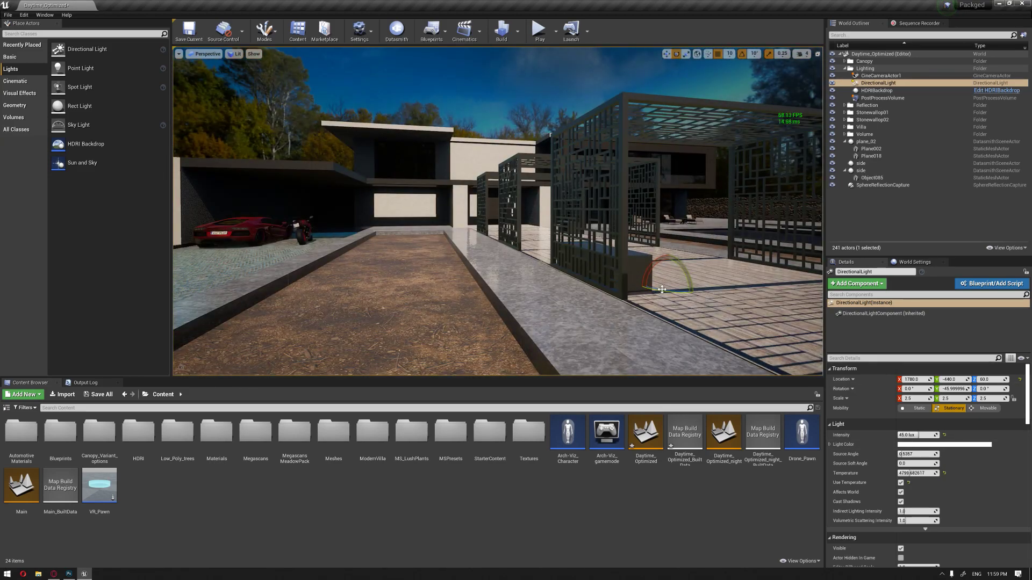
Step: Rotate the DirectionalLight about its Z axis to about 20°
drag(661, 289, 693, 286)
key(a)
right_drag(529, 247, 554, 247)
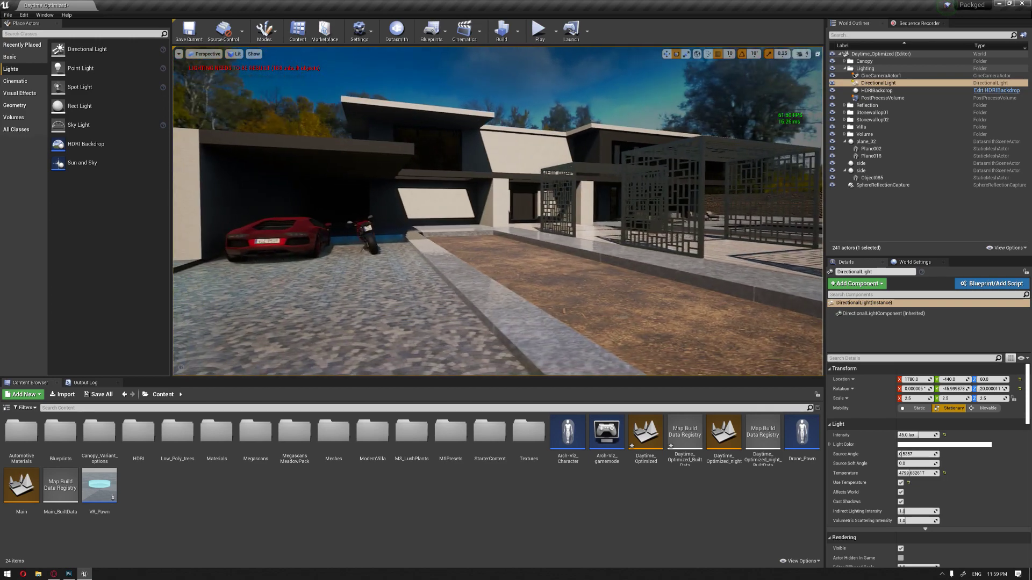
Step: Set the DirectionalLight's mobility to Movable
click(987, 408)
key(d)
mouse_move(501, 207)
right_down()
mouse_move(475, 207)
mouse_move(501, 206)
right_up()
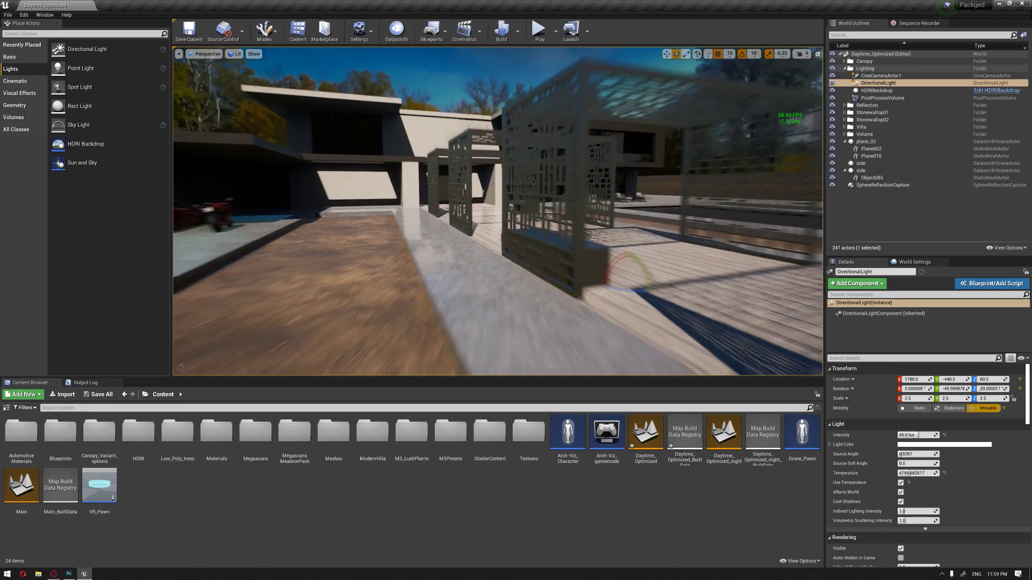
mouse_move(556, 270)
right_down()
mouse_move(551, 263)
mouse_move(556, 270)
right_up()
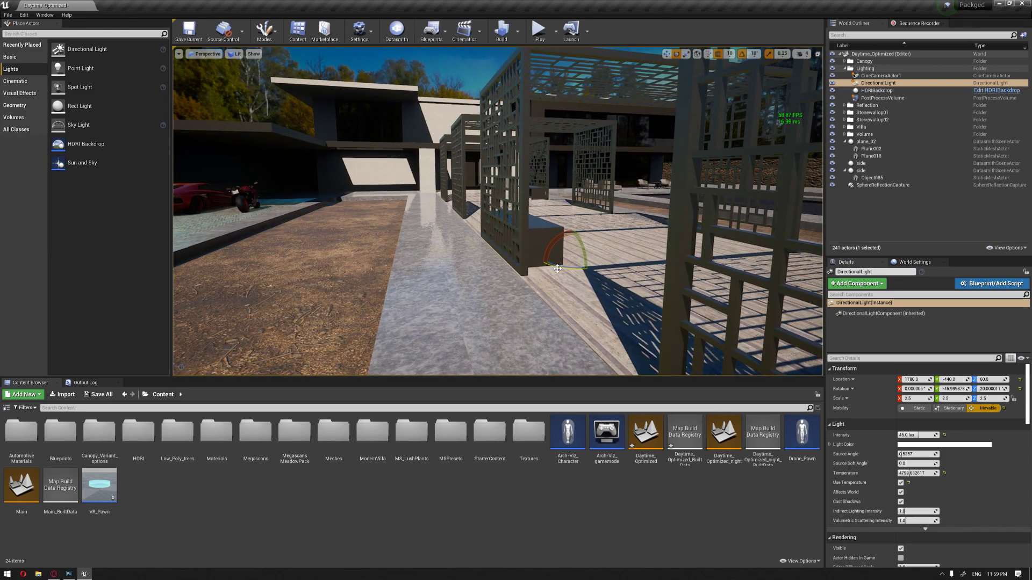
Step: Rotate the DirectionalLight further about its Z axis, to about 40°
drag(557, 269, 583, 267)
key(d)
right_drag(595, 265, 540, 253)
right_drag(534, 204, 535, 204)
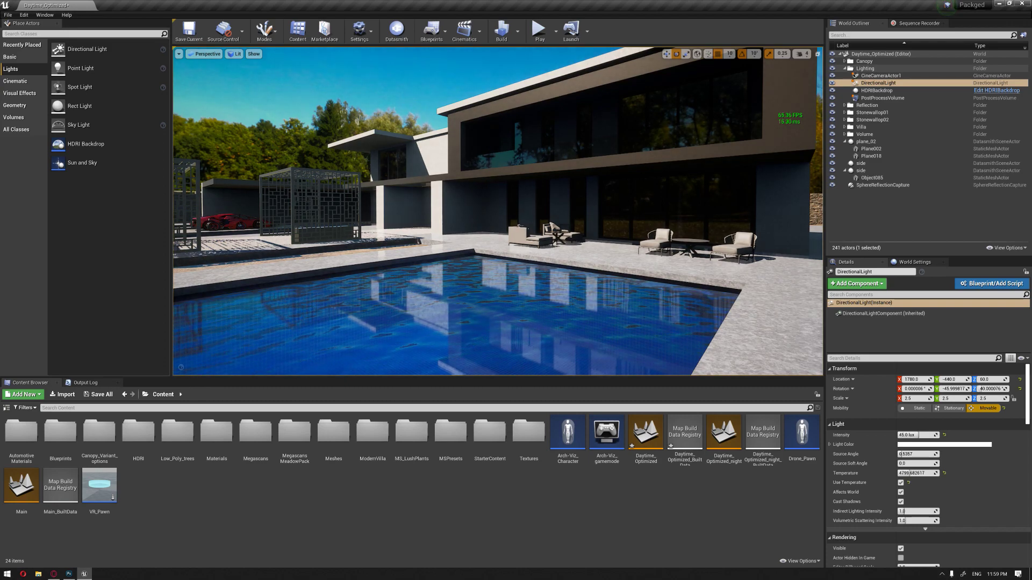
Step: Delete the PlanarReflection actor standing upright at the villa's poolside facade
right_drag(577, 211, 594, 212)
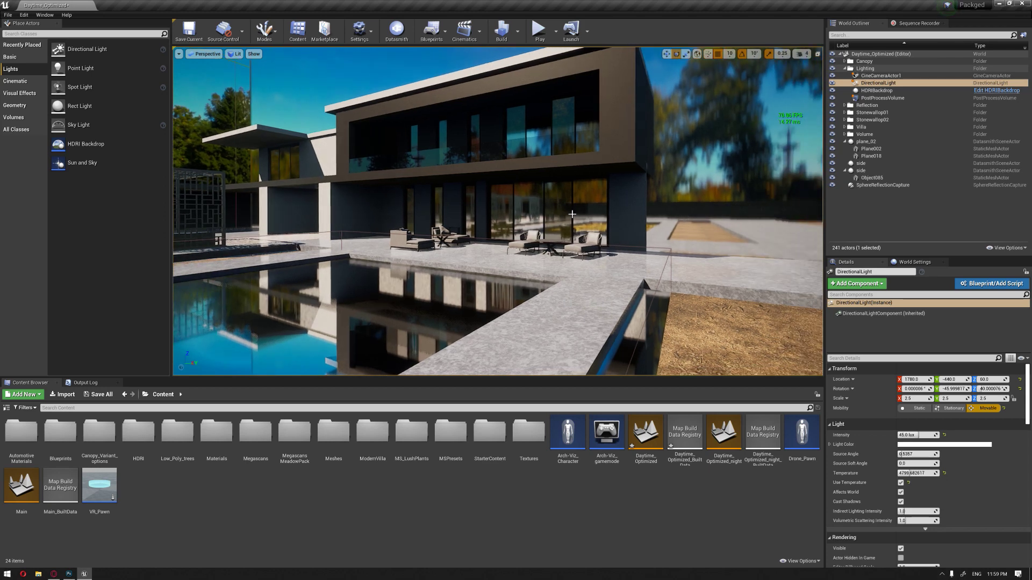
right_drag(572, 214, 577, 214)
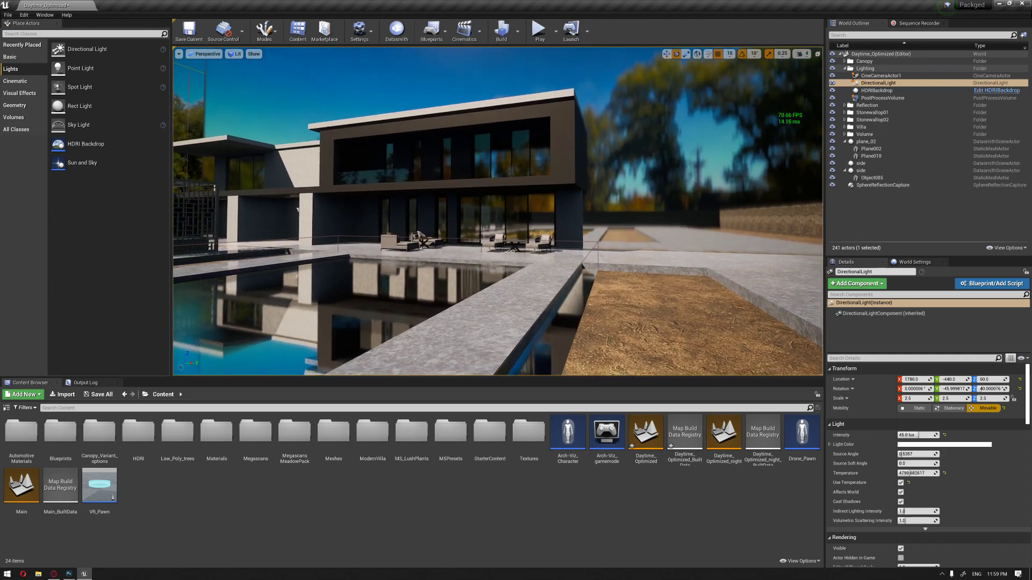
right_drag(576, 214, 576, 215)
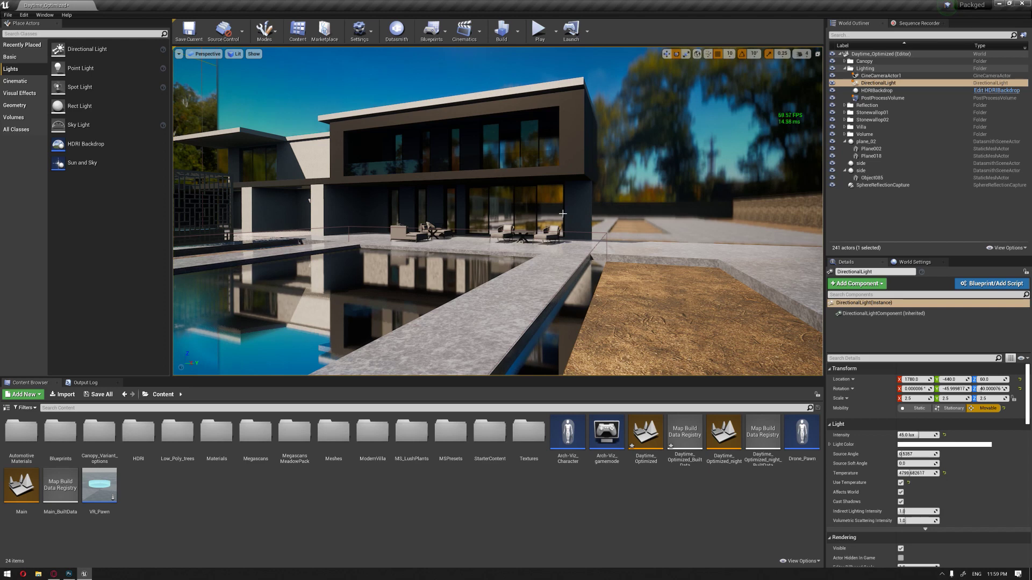
click(669, 139)
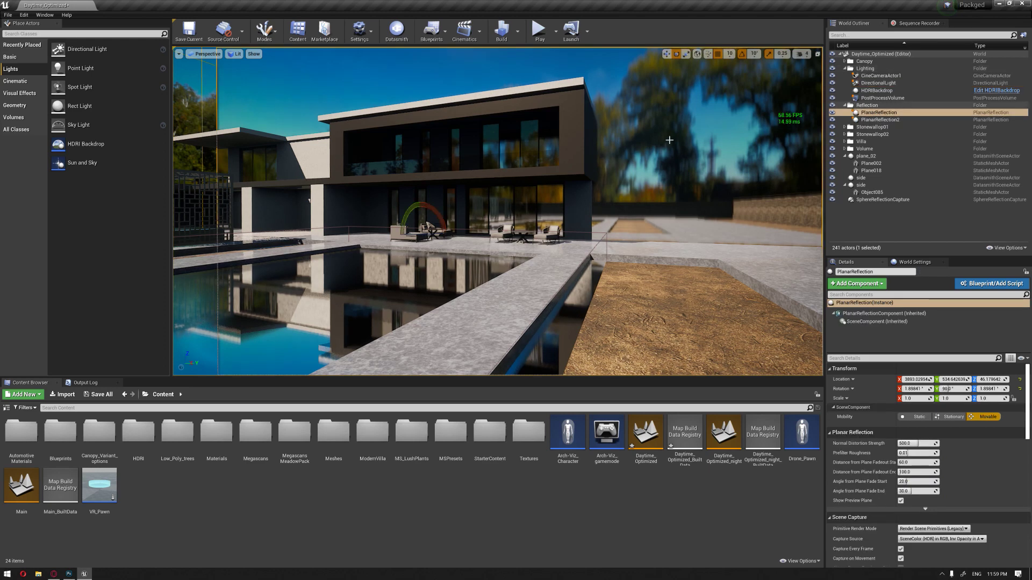
mouse_move(669, 140)
right_down()
mouse_move(642, 141)
mouse_move(680, 134)
right_up()
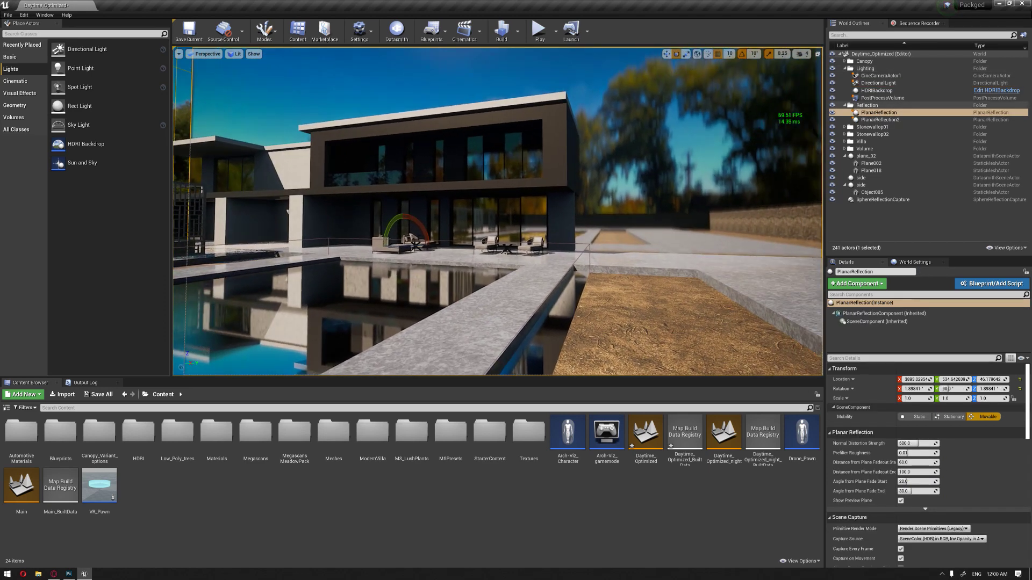
right_drag(577, 214, 577, 214)
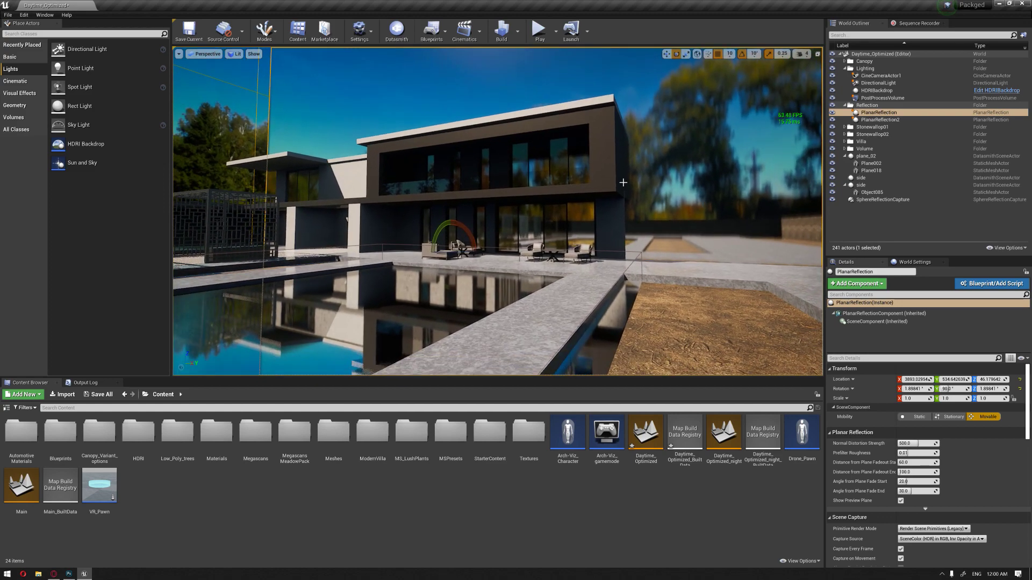
key(Delete)
Step: Delete the PlanarReflection2 actor covering the pool's water surface
right_drag(622, 182, 622, 182)
click(662, 312)
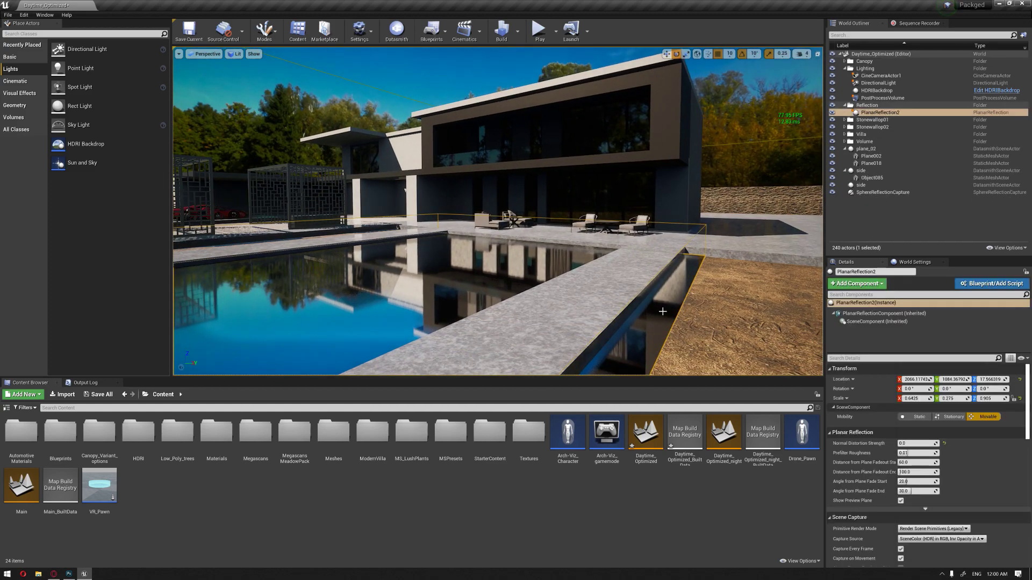
key(Delete)
right_drag(661, 310, 661, 310)
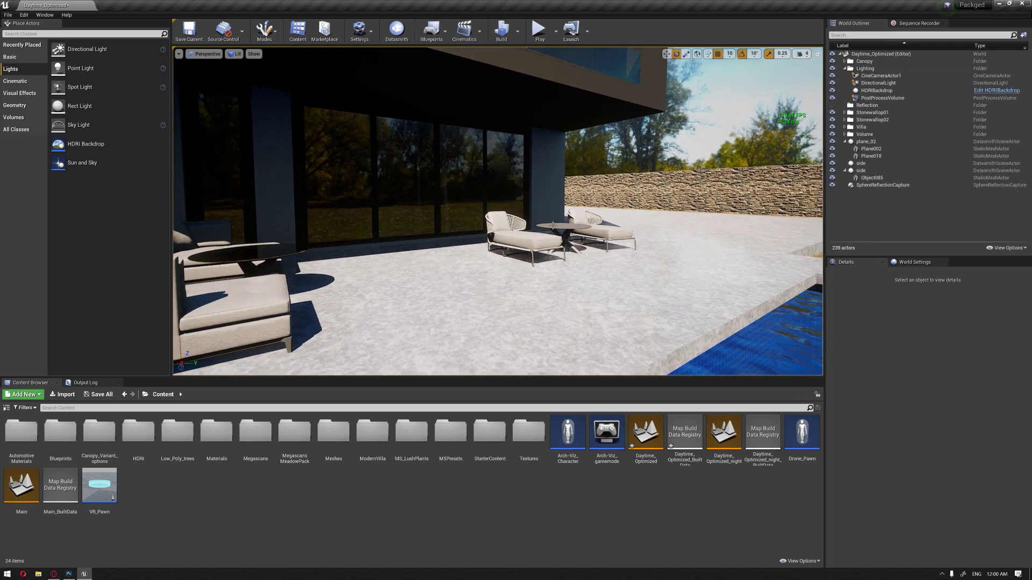
Step: Enable ray-traced reflections with the console command r.RayTracing.Reflections 1
click(85, 383)
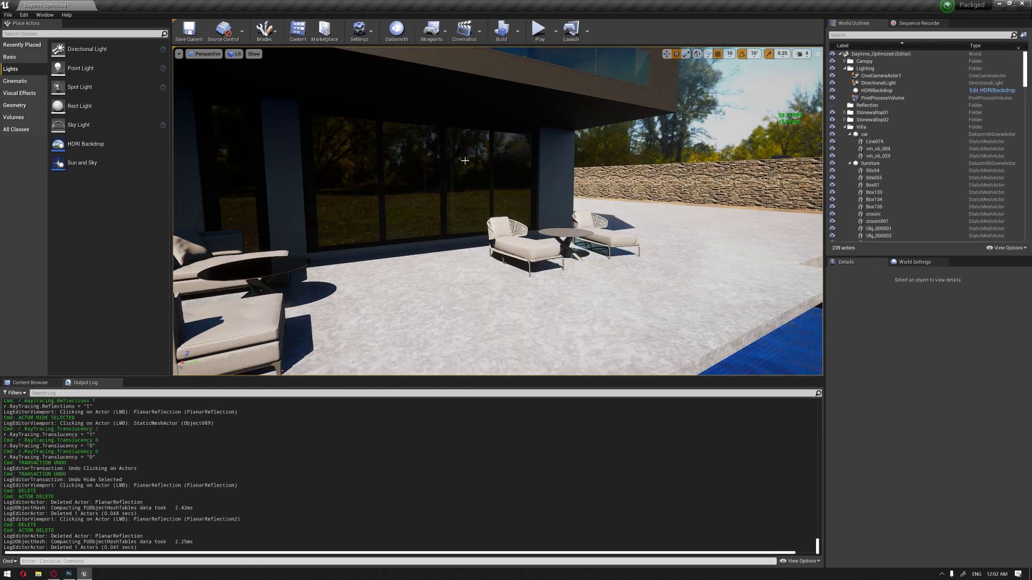
click(54, 562)
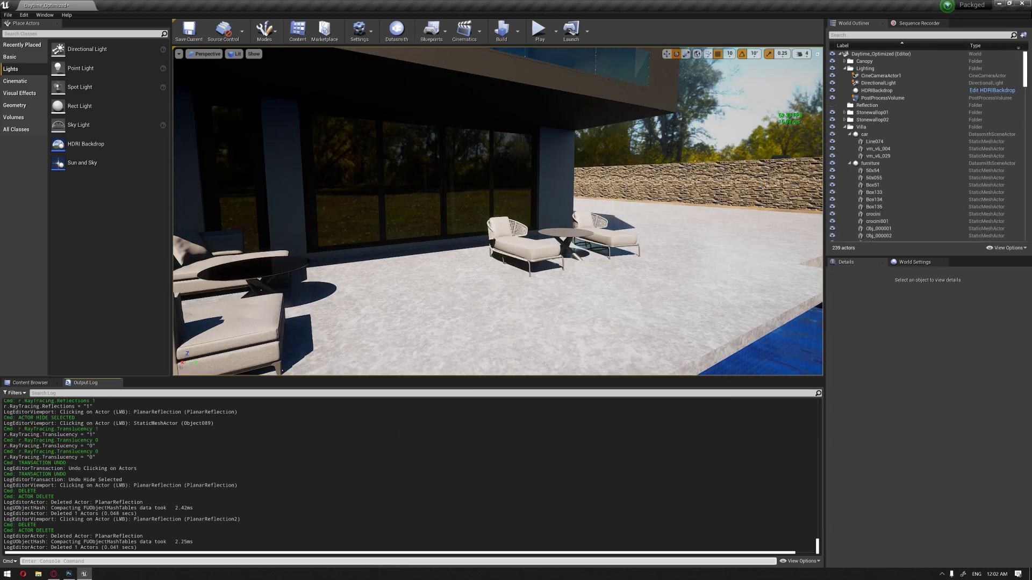
text(r.)
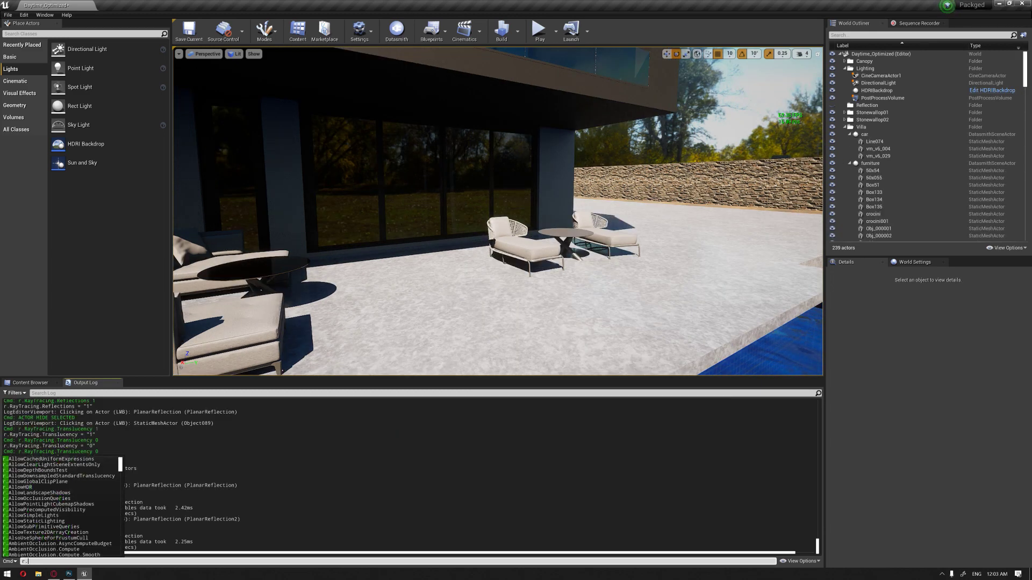
text(RayTracing)
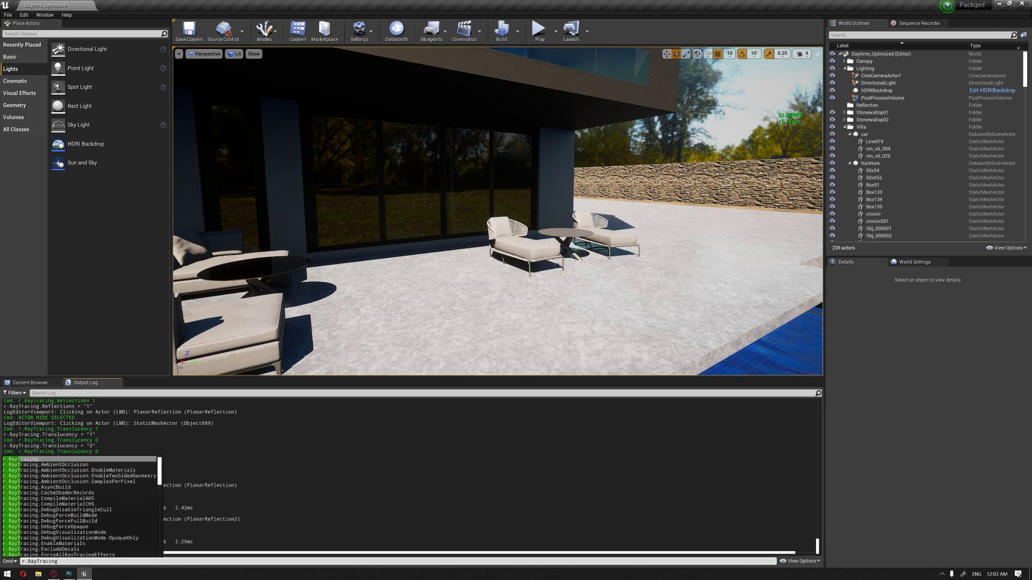
text(.Reflections)
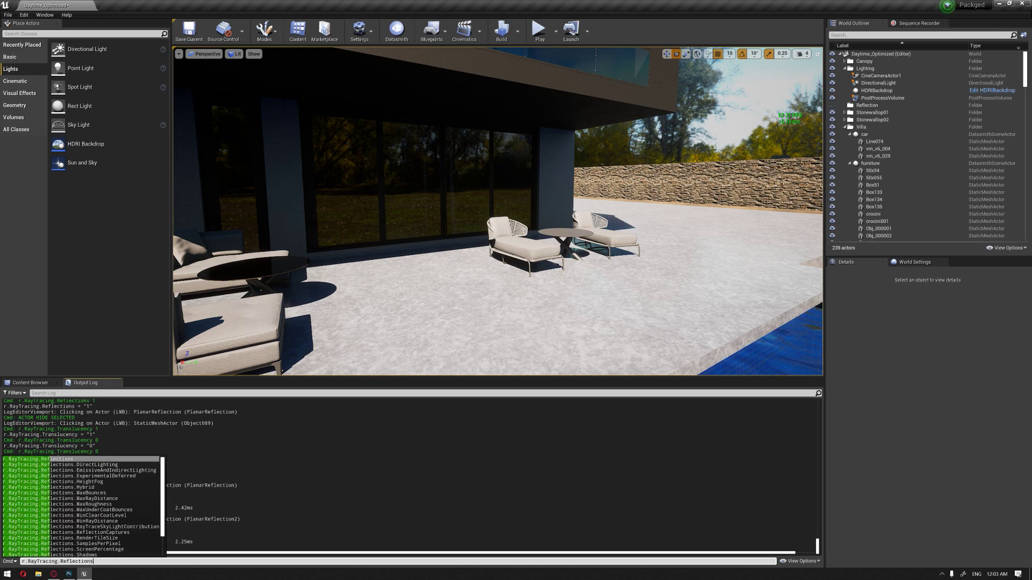
text( 1)
key(Return)
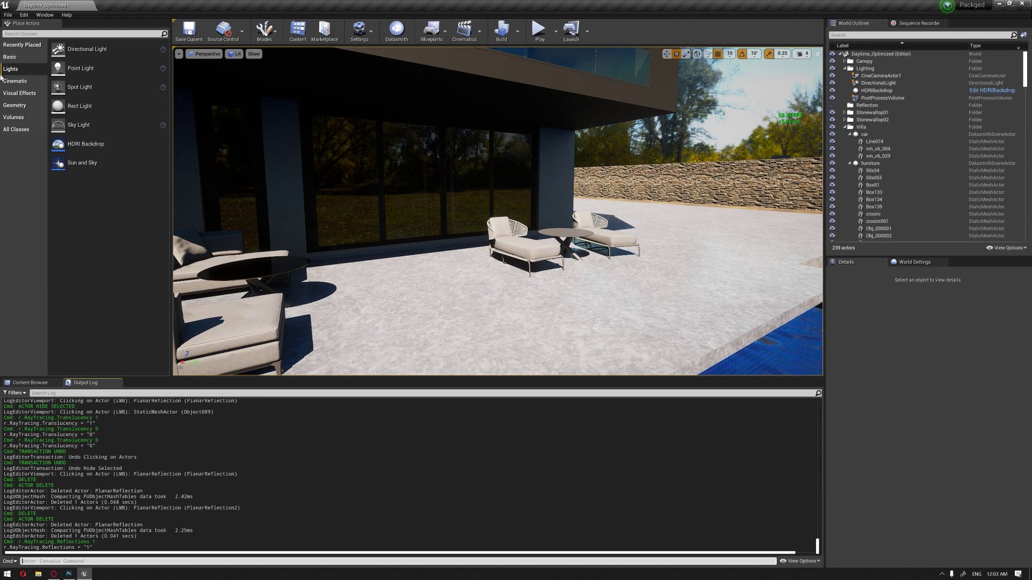
Step: Check the terrace in the Reflections view mode, and return the viewport to Lit
click(234, 53)
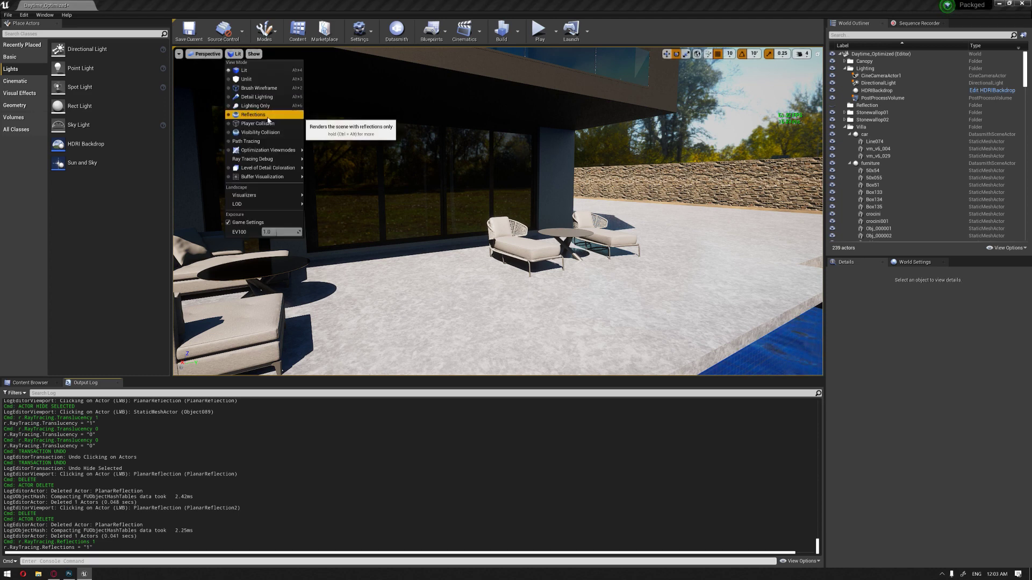
click(268, 114)
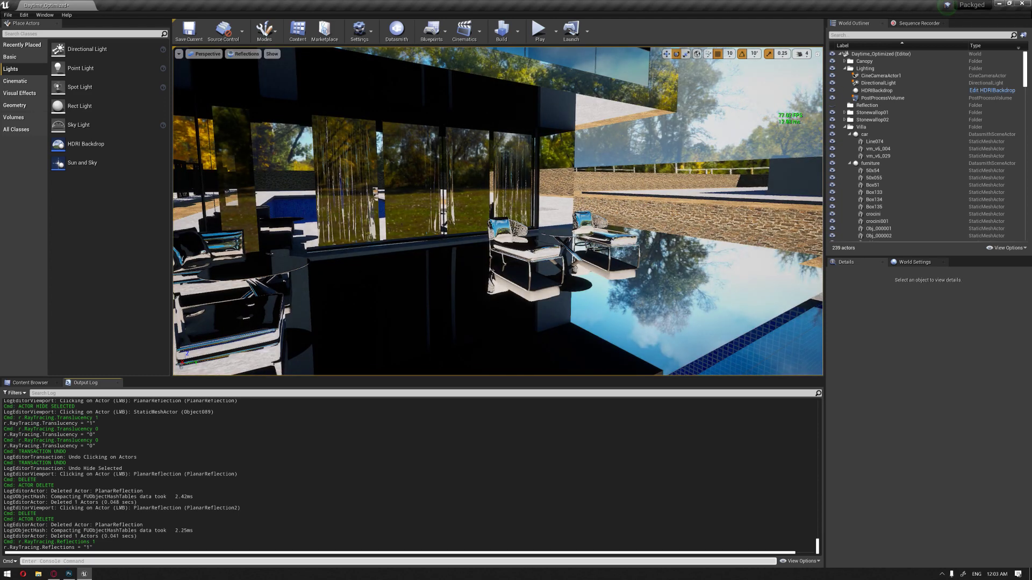
click(245, 54)
click(243, 74)
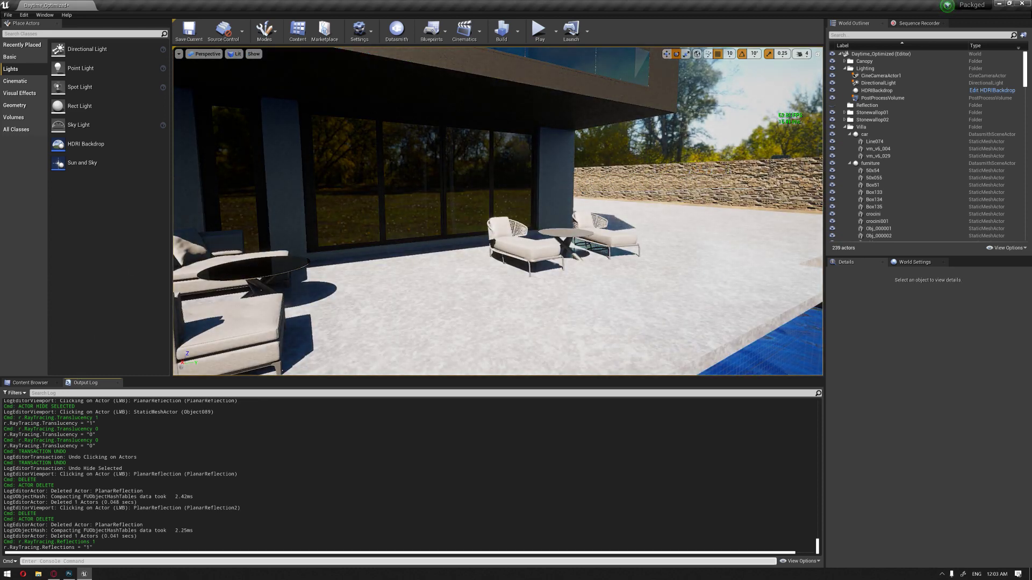
Step: Enable ray-traced translucency with the console command r.RayTracing.Translucency 1
click(104, 561)
text(r.)
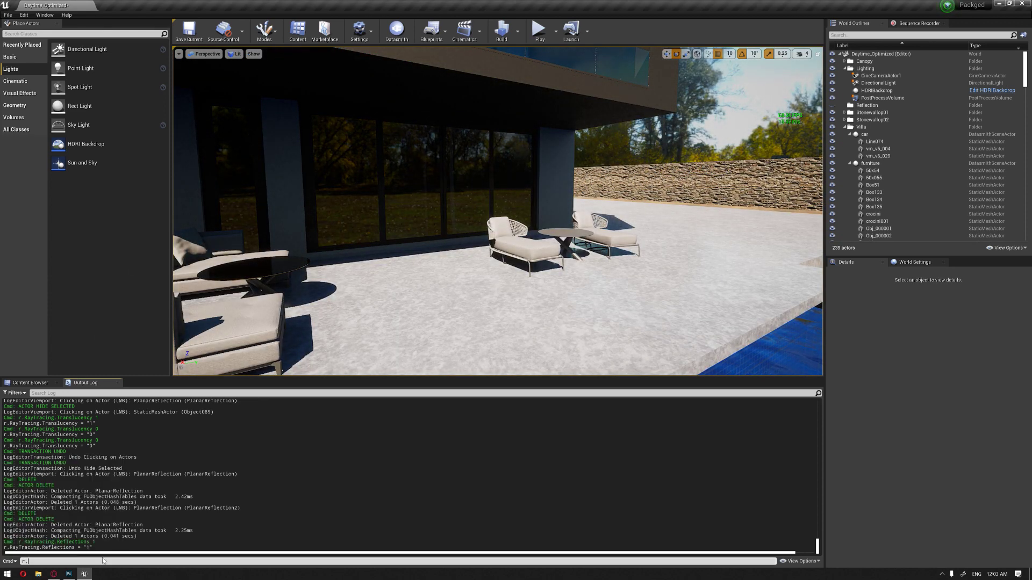
key(BackSpace)
text(.r)
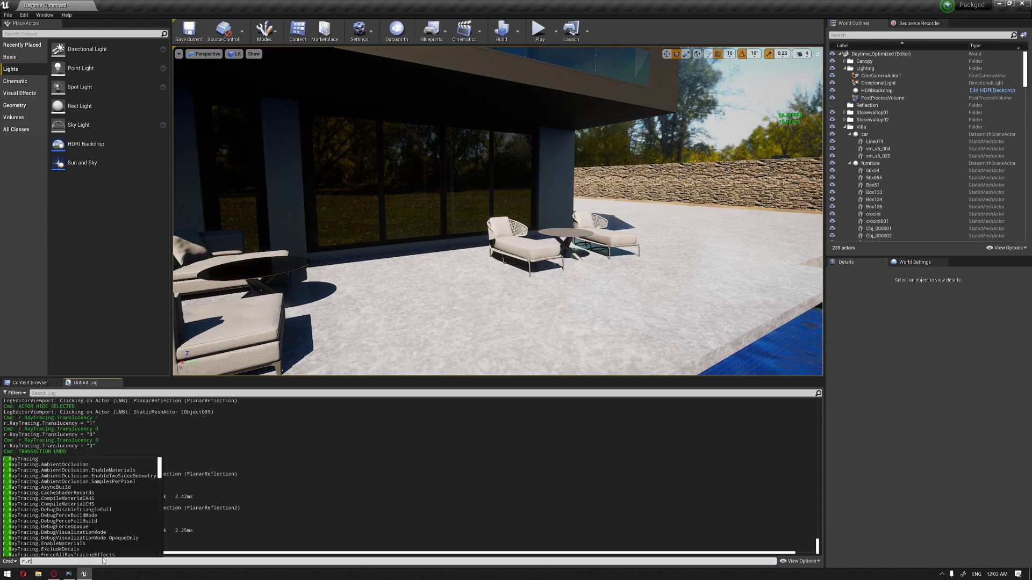
key(Tab)
text(.Translucency 1)
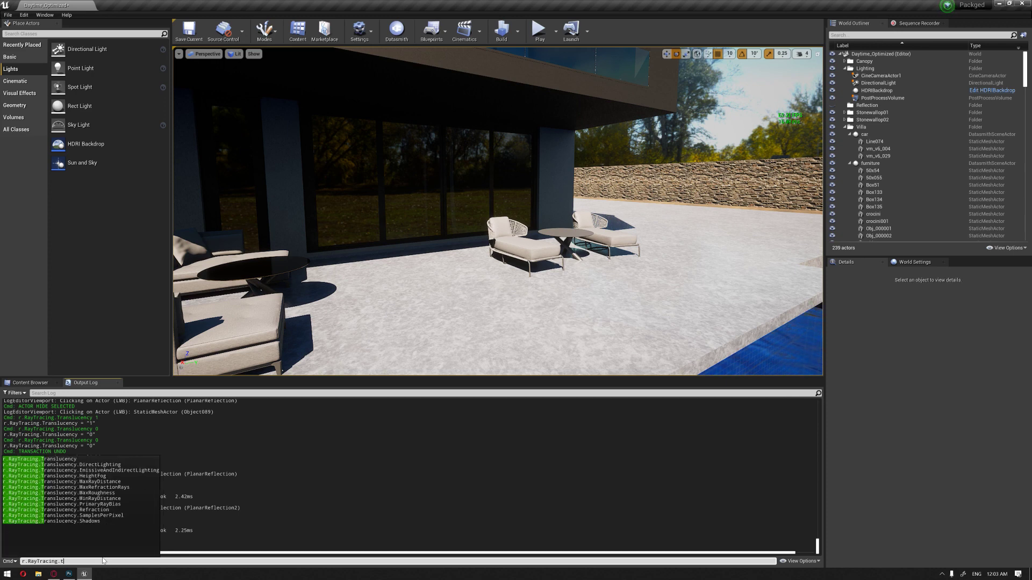
key(Return)
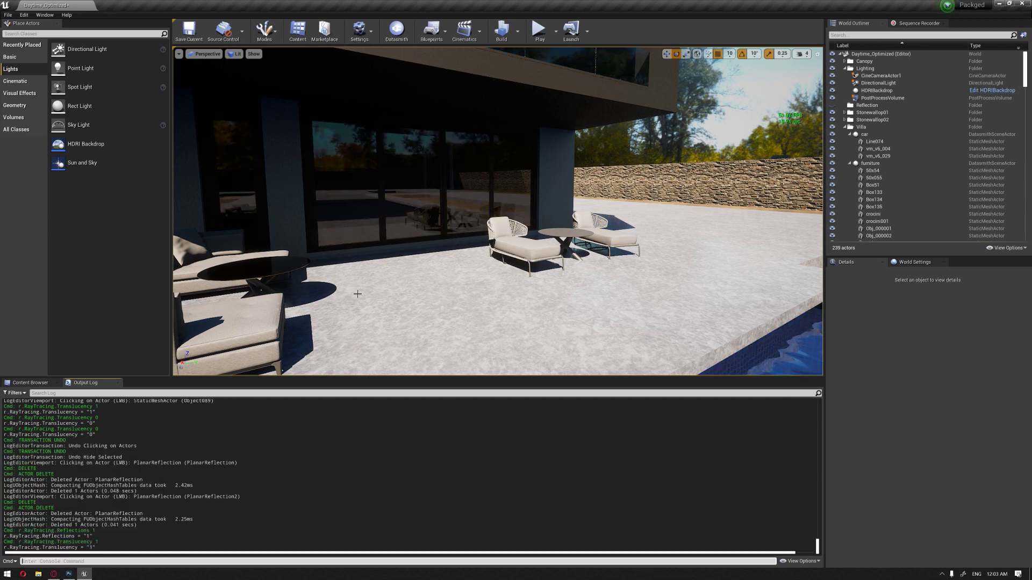
Step: Examine the ray-traced reflections on the villa's windows and the pool water
right_drag(357, 294, 274, 295)
key(w)
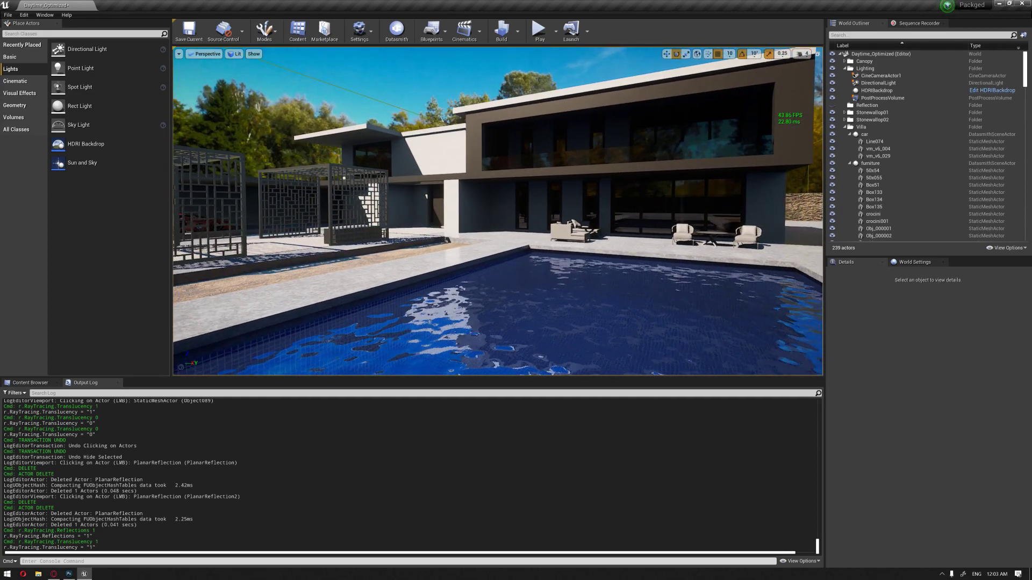
right_drag(709, 128, 708, 129)
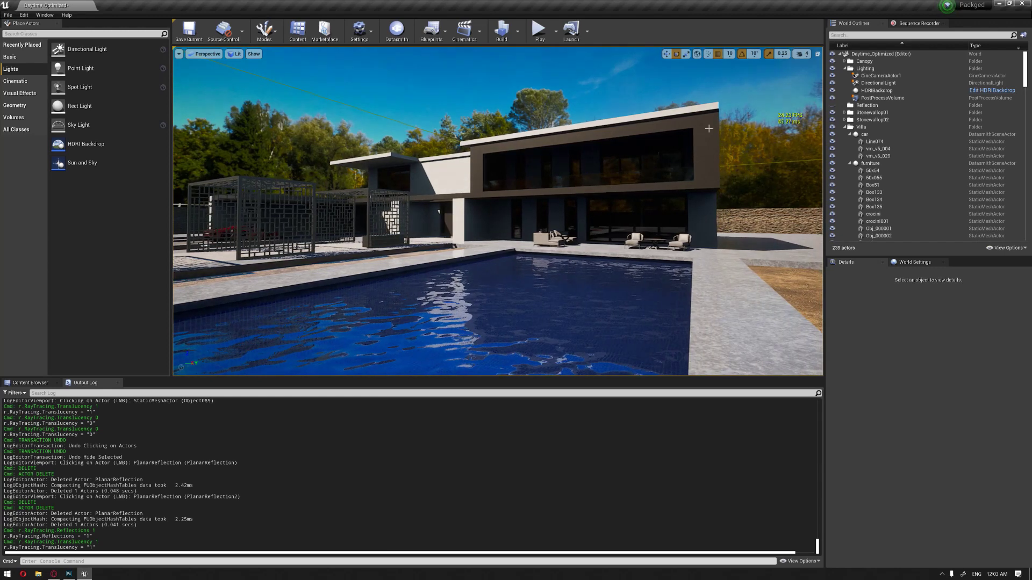
right_drag(639, 182, 637, 181)
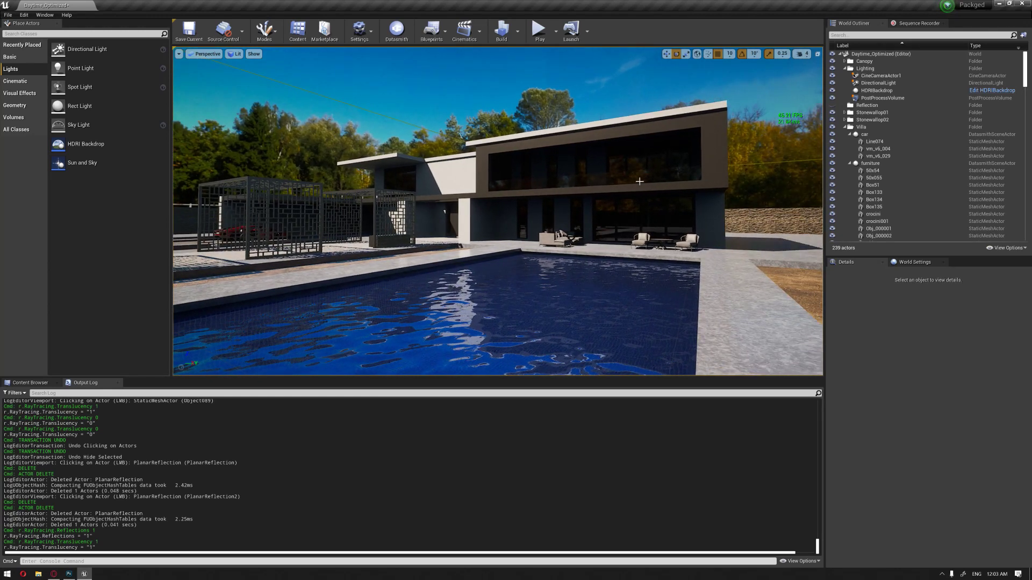
key(alt+h)
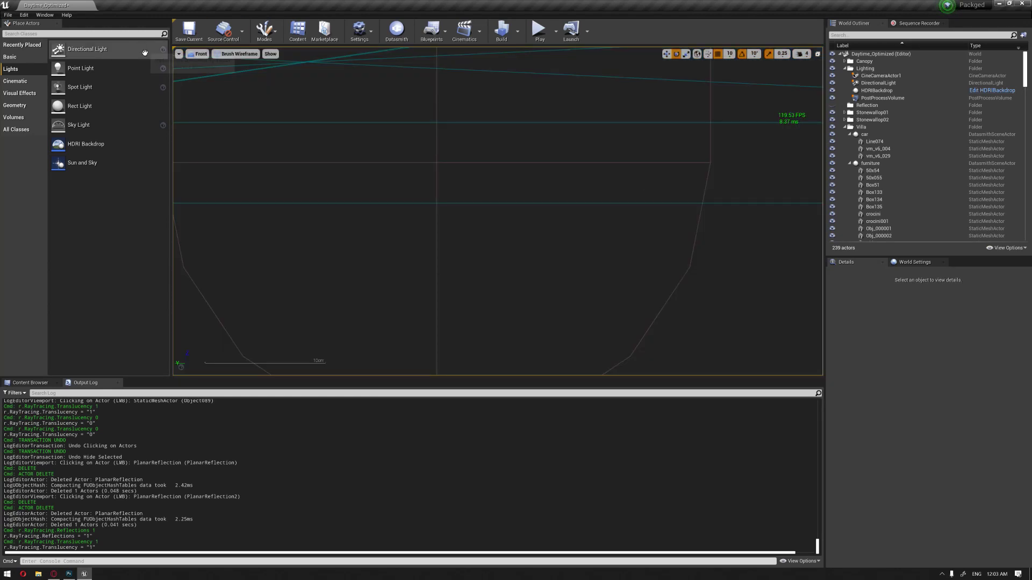
click(195, 55)
click(210, 64)
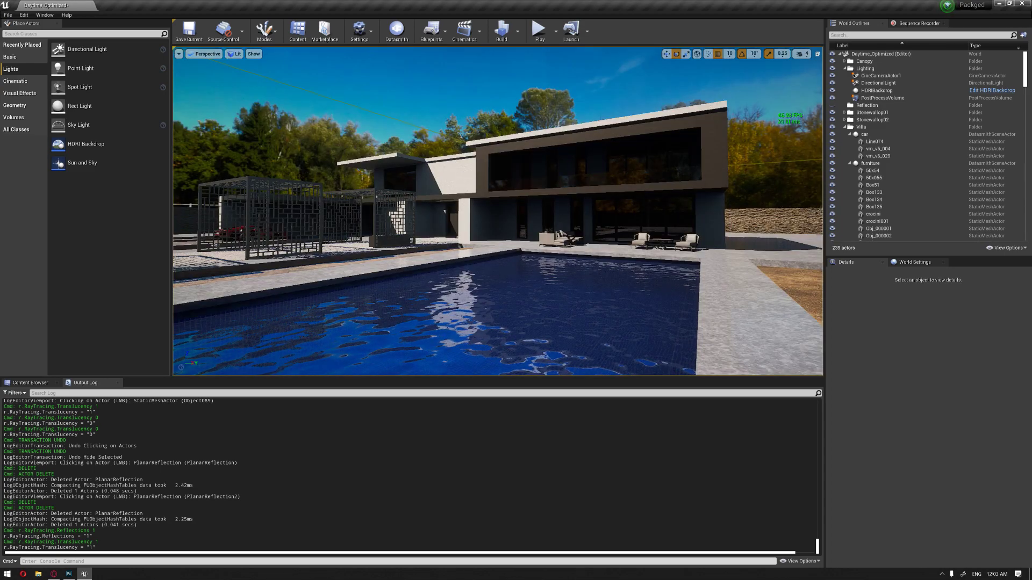
Step: Unhide all hidden actors in the level
key(ctrl+h)
key(s)
right_drag(518, 172, 569, 164)
Step: Examine the villa with its trees and vegetation, from the pool around to the garage driveway
right_drag(484, 171, 473, 169)
key(d)
key(w)
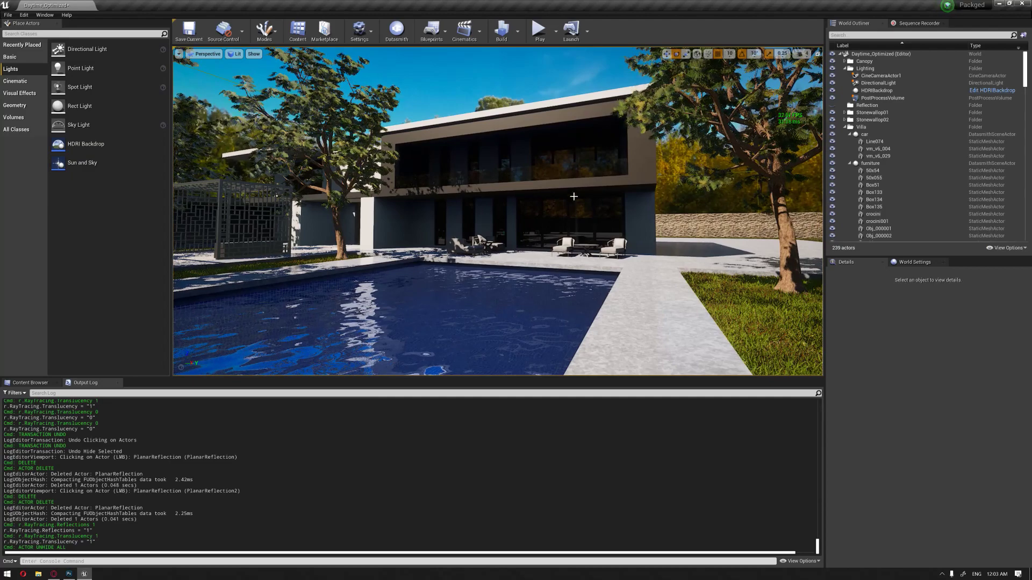
key(a)
right_drag(596, 197, 537, 208)
key(s)
key(s)
key(a)
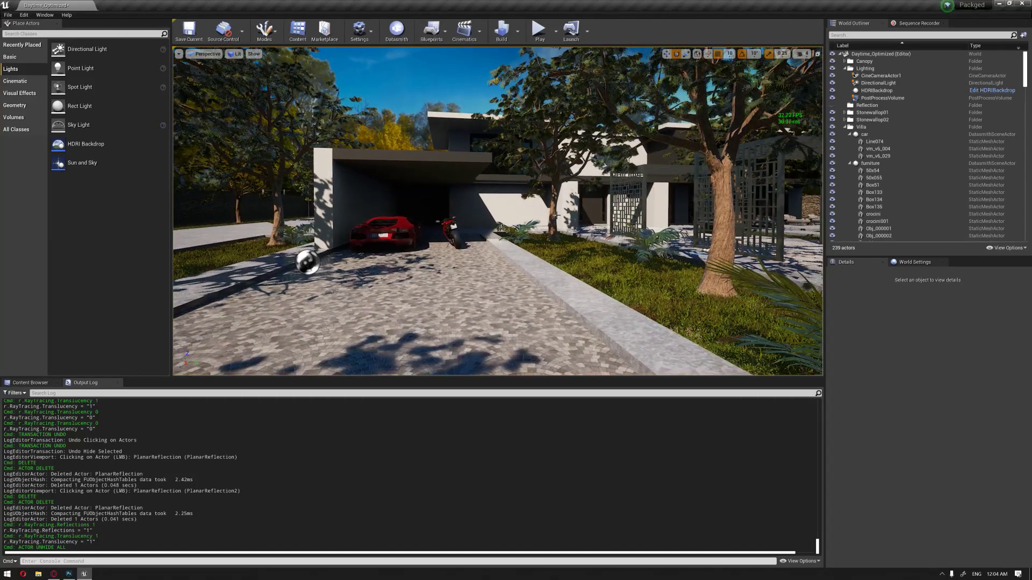
Step: Raise the shadows gamma in the PostProcessVolume's color grading to 1.29
click(883, 98)
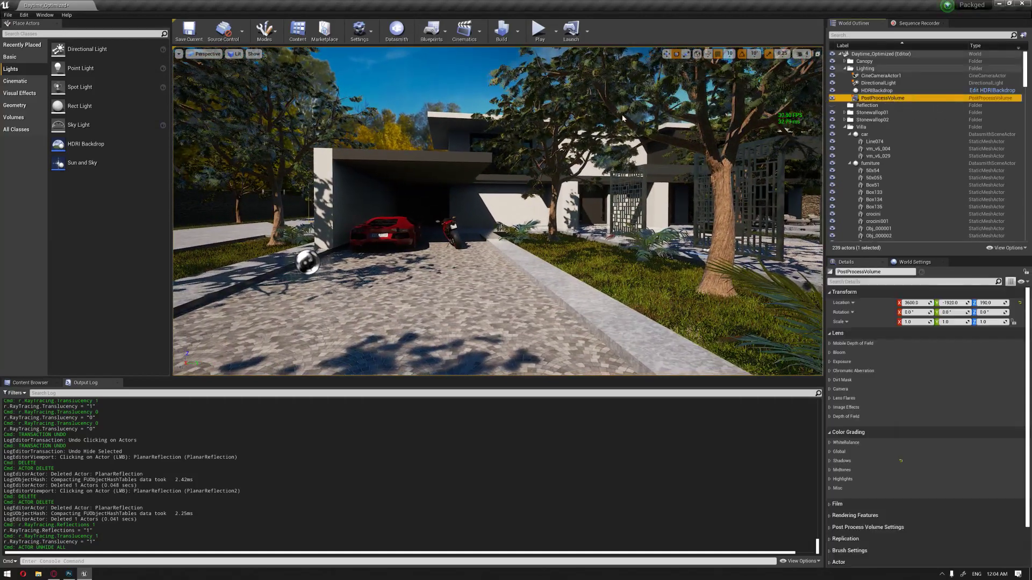
click(880, 282)
text(shado)
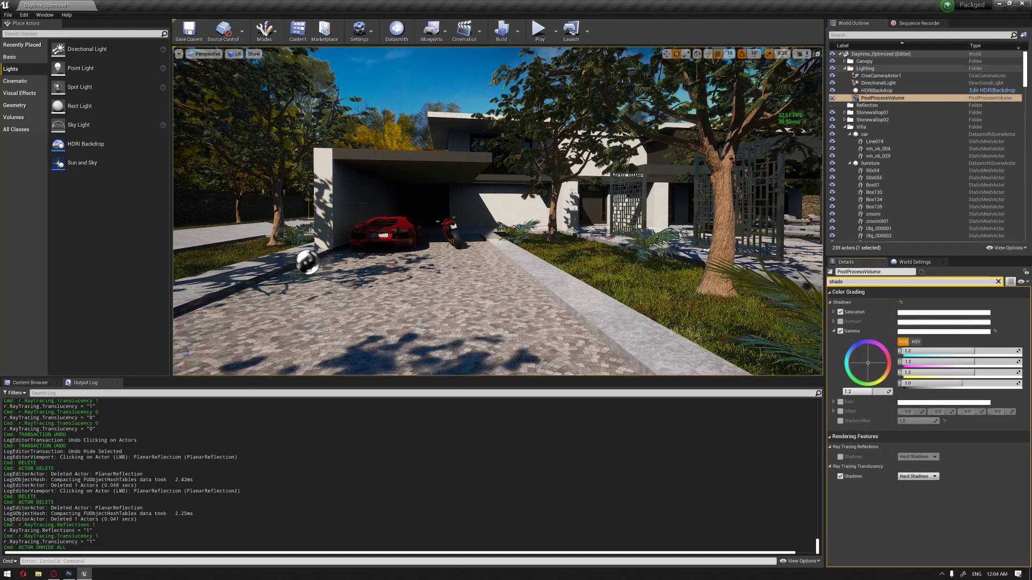
mouse_move(869, 392)
mouse_down()
mouse_move(860, 392)
mouse_move(885, 392)
mouse_move(871, 392)
mouse_up()
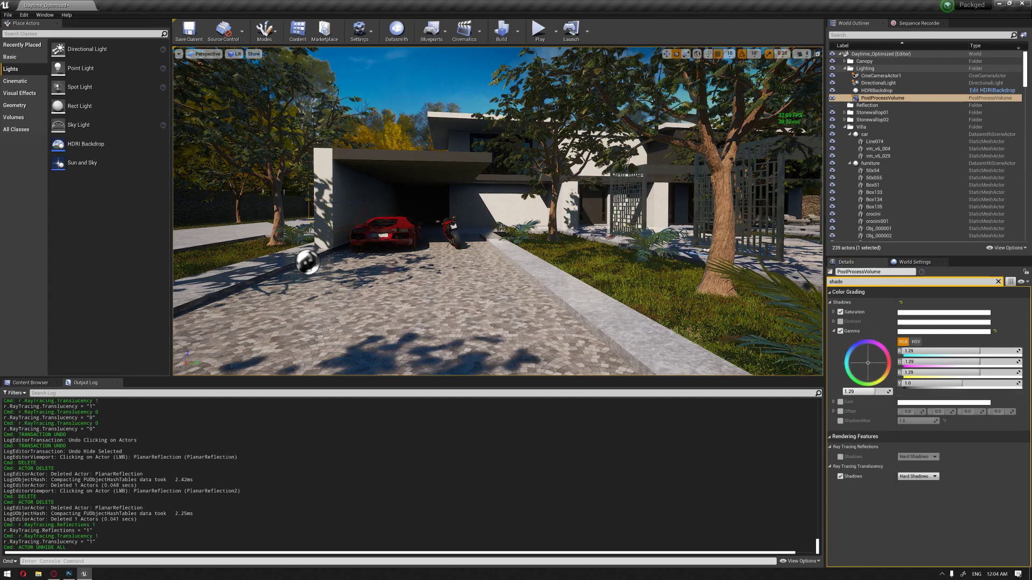
Step: Delete the DirectionalLight beside the pergola bench from the level
right_drag(497, 211, 516, 217)
right_drag(656, 278, 675, 283)
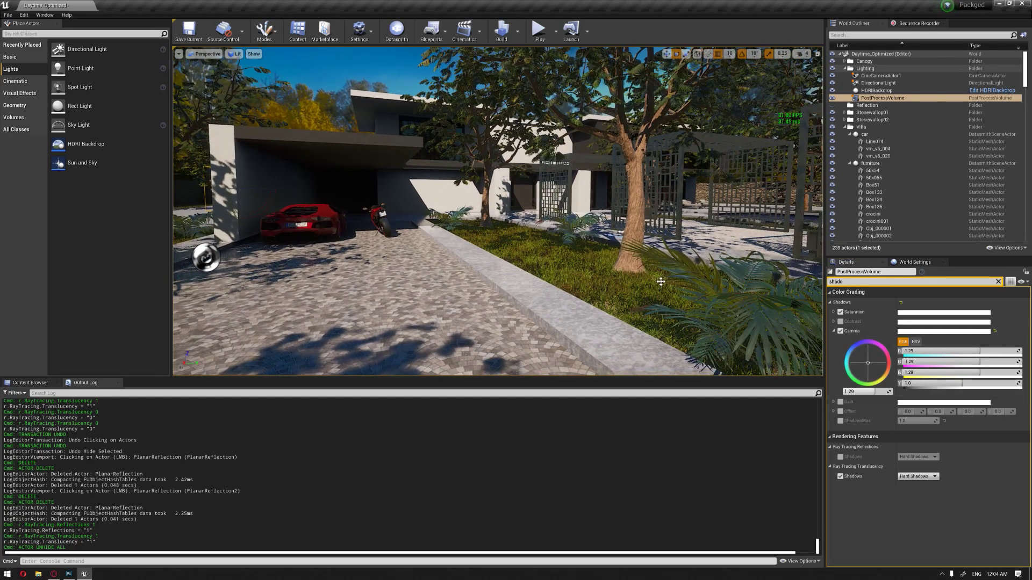
click(830, 302)
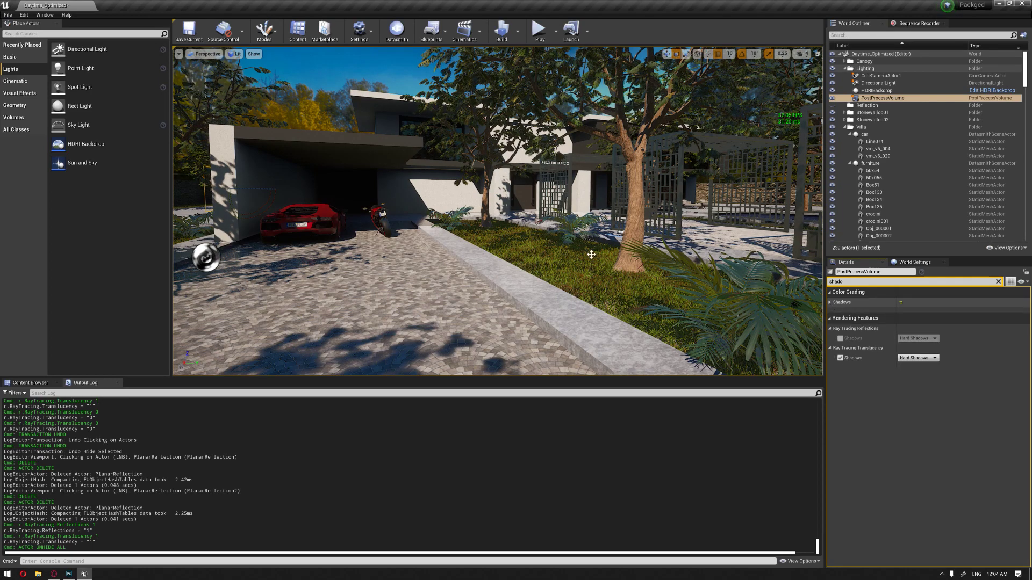
right_drag(591, 254, 591, 254)
right_drag(492, 221, 492, 221)
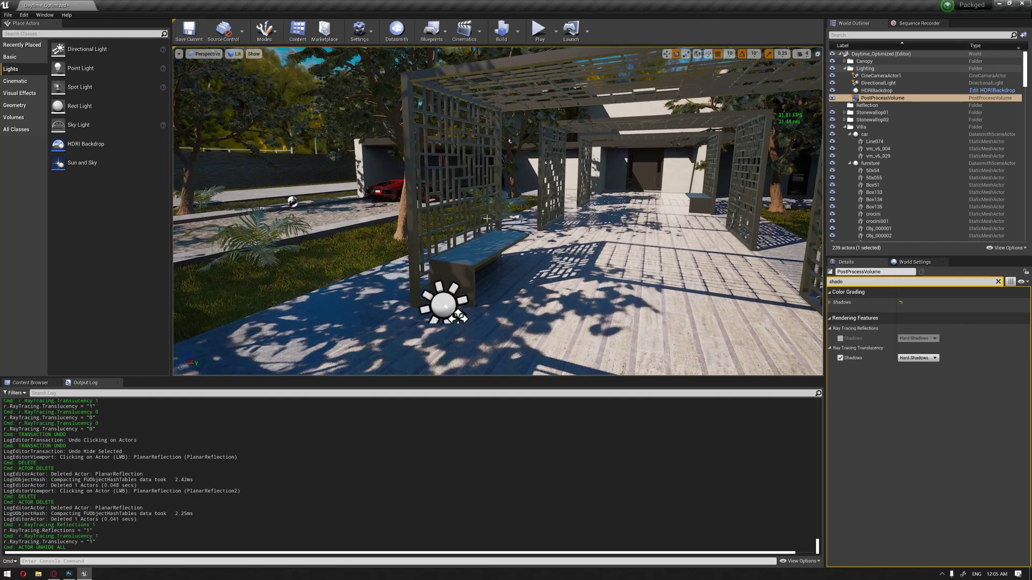
right_drag(509, 217, 516, 239)
click(438, 279)
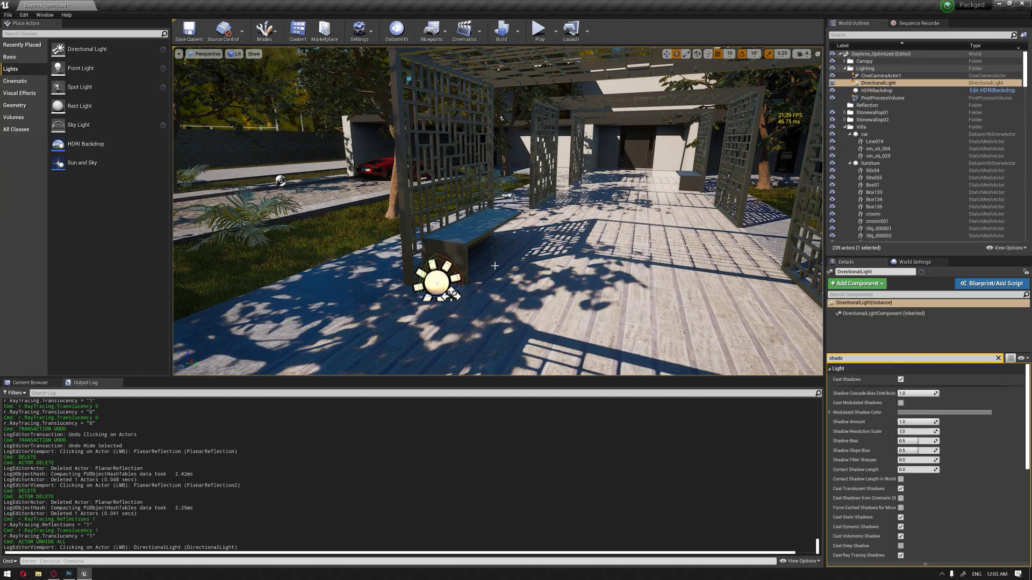
drag(557, 228, 532, 226)
key(Delete)
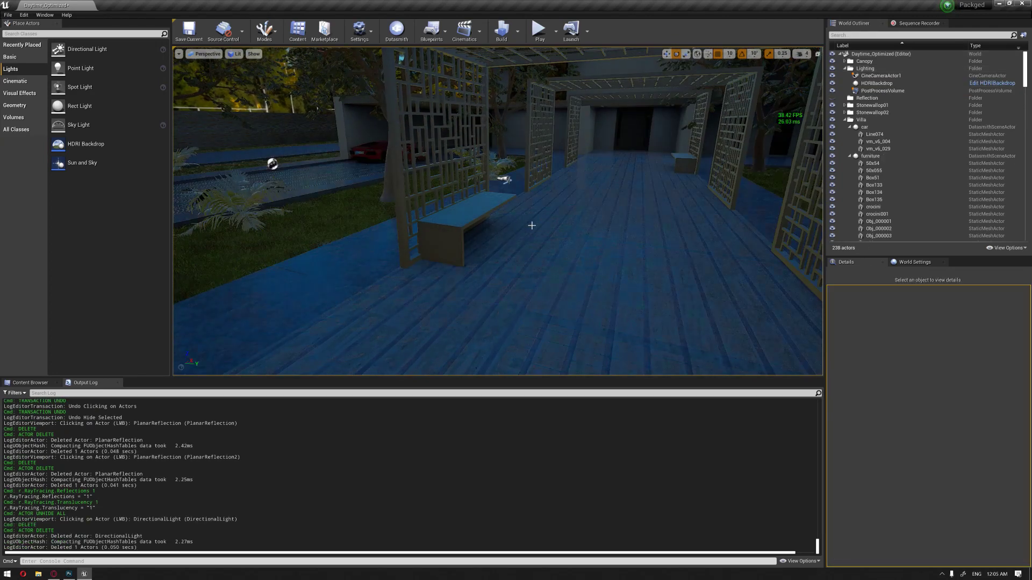
Step: Place a Sun and Sky actor on the pergola walkway near the bench and clear the details search filter
right_drag(516, 226, 558, 182)
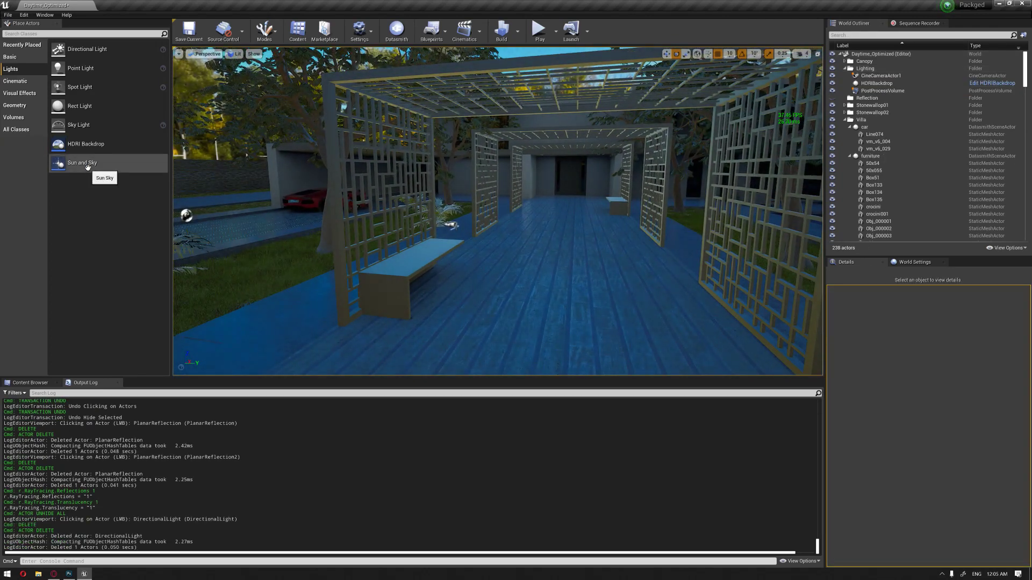
drag(87, 165, 468, 250)
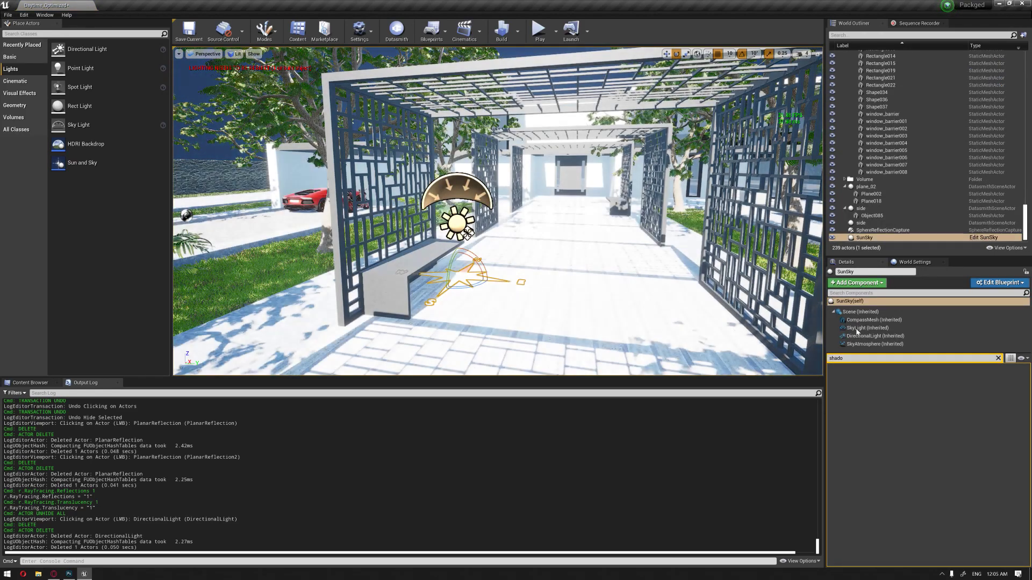
click(998, 358)
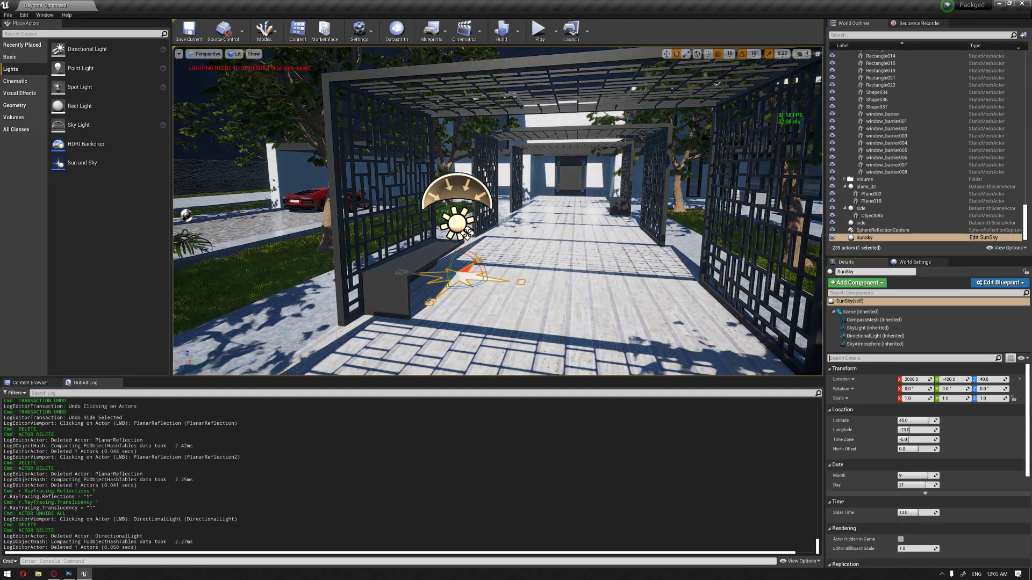
Step: Turn off visibility for the SunSky actor's SkyAtmosphere component
click(875, 344)
scroll(895, 480, down, 6)
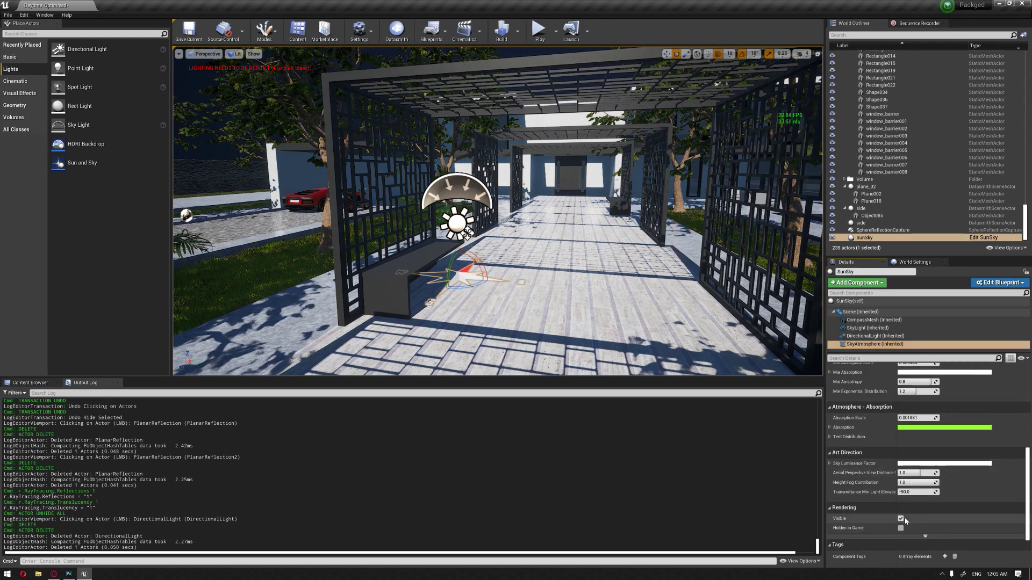
scroll(945, 445, up, 5)
scroll(943, 444, up, 2)
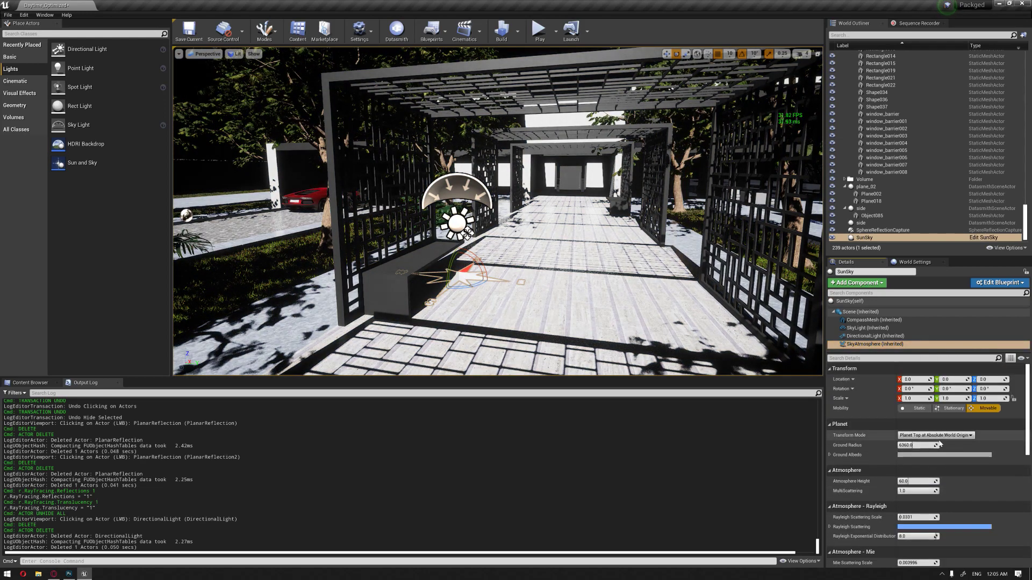
Step: Turn off Affects World and Cast Shadows for the SunSky actor's SkyLight component
click(887, 338)
click(874, 331)
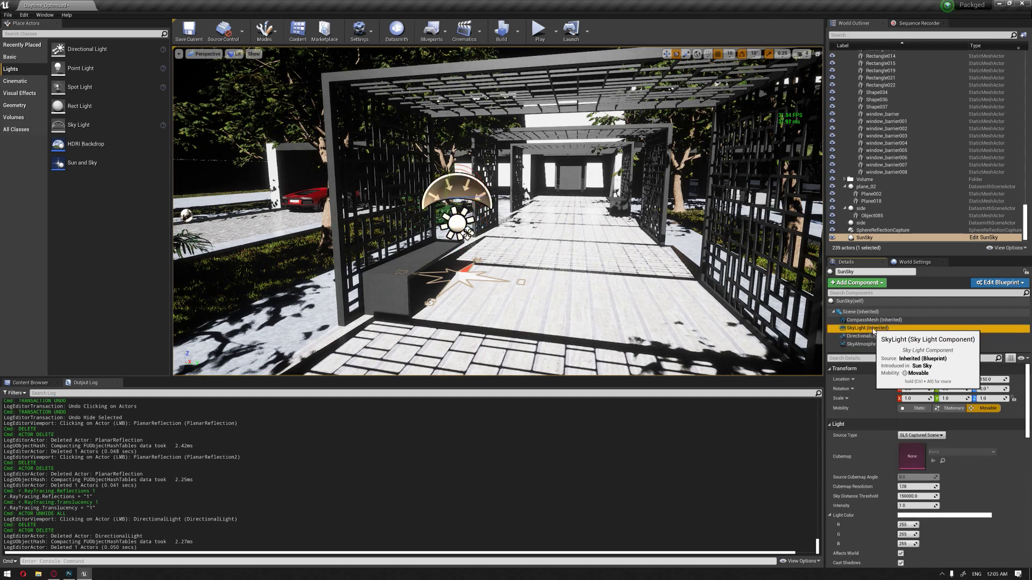
scroll(902, 492, down, 3)
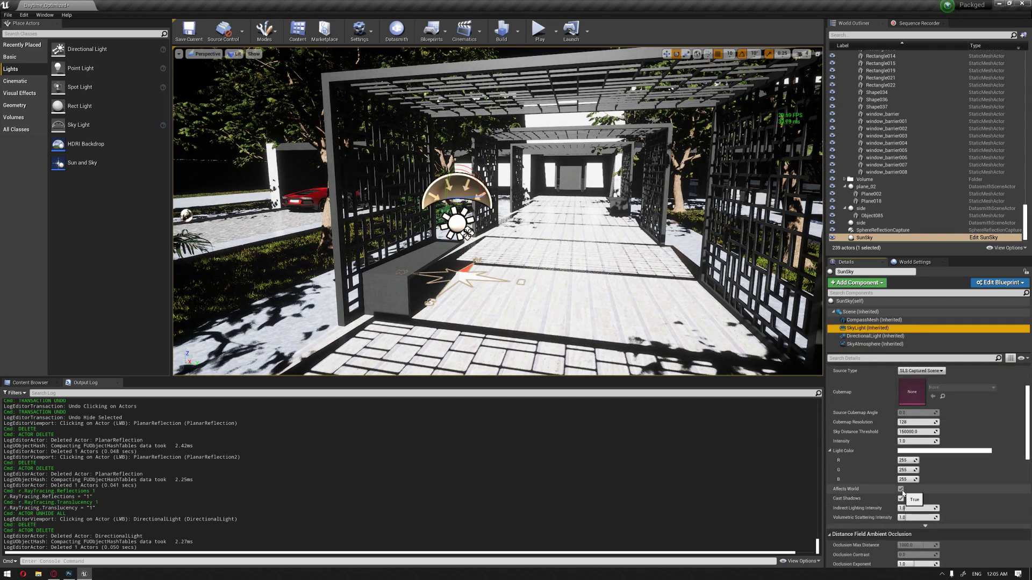
click(901, 490)
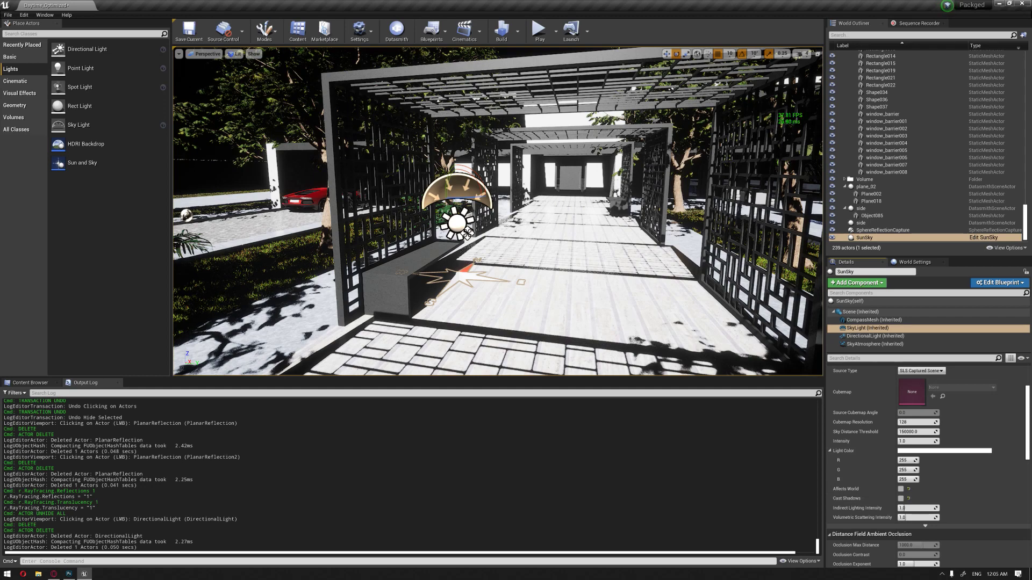
Step: Set the intensity of the SunSky actor's DirectionalLight component to 45 lux
right_drag(768, 317, 794, 304)
click(869, 337)
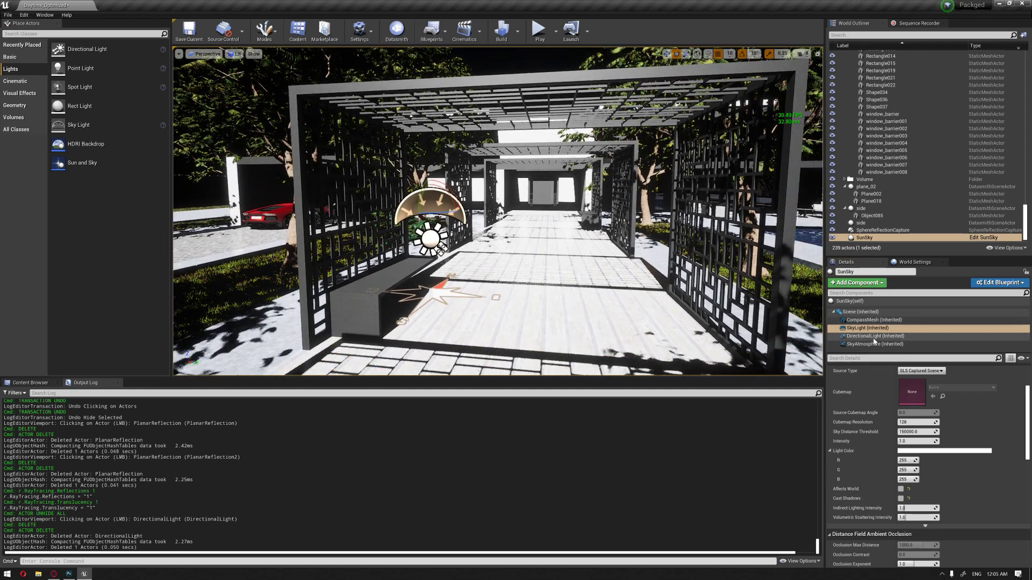
click(937, 368)
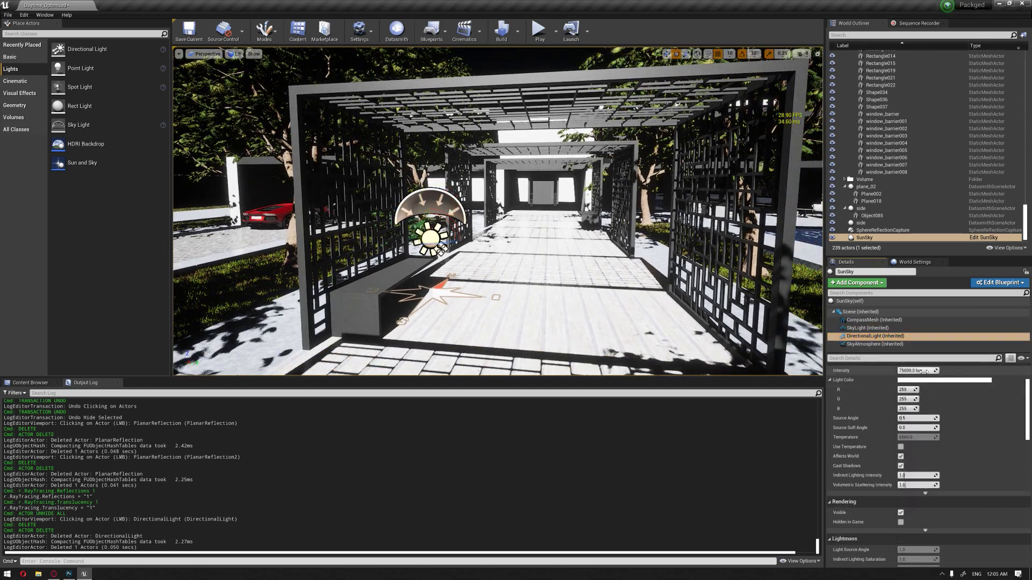
text(45)
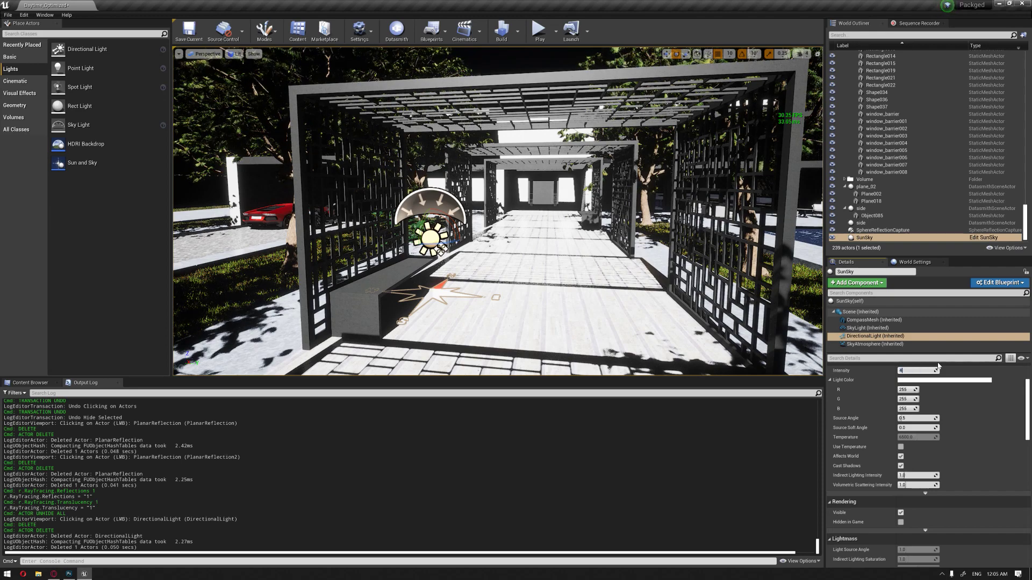
key(Return)
Step: Enable Use Temperature on the SunSky DirectionalLight component and set its temperature to 4700
right_drag(549, 233, 568, 201)
key(s)
key(a)
key(a)
key(w)
right_drag(360, 205, 379, 209)
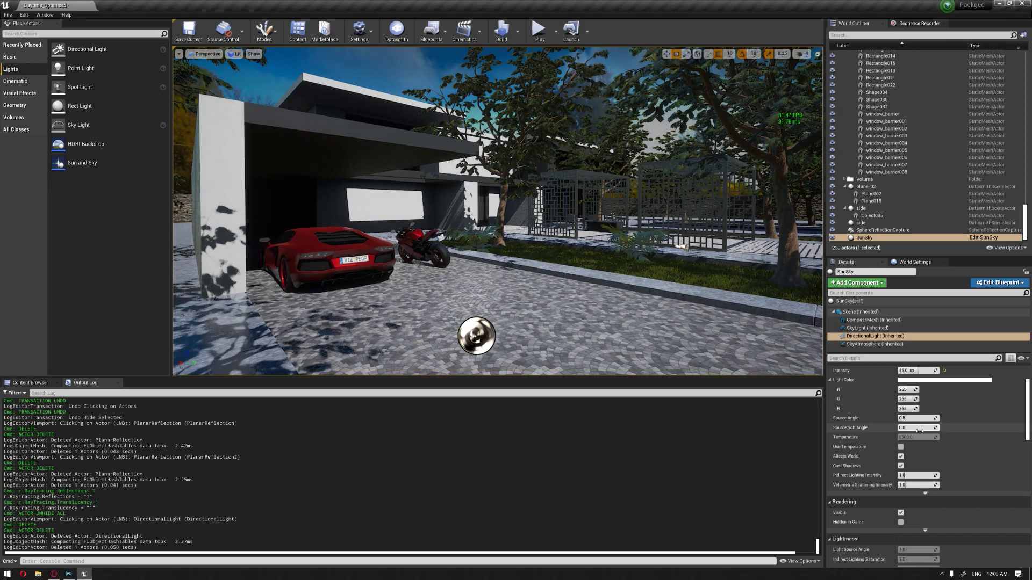
click(900, 447)
click(917, 437)
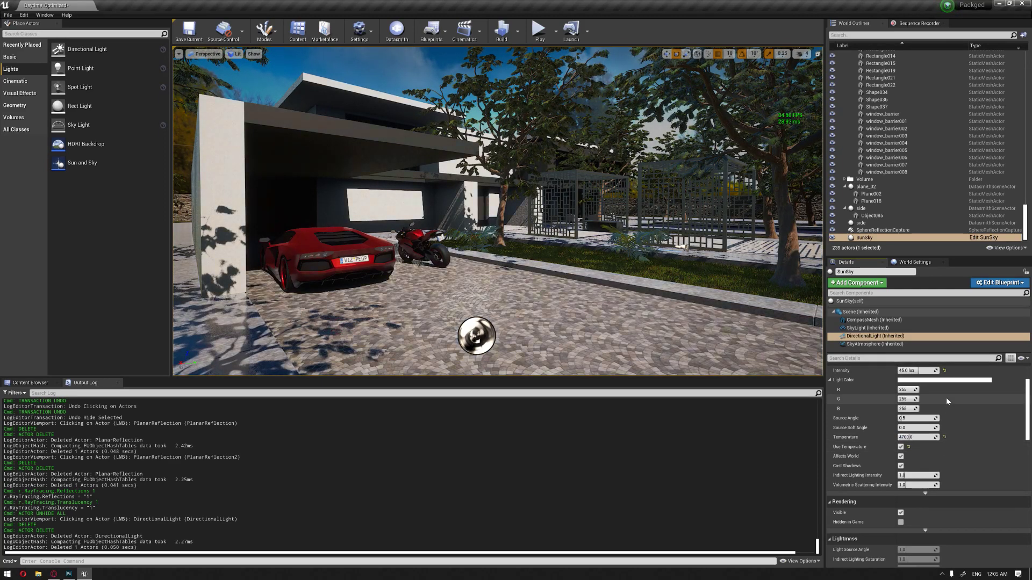
Step: Open the Widget folder inside Canopy_Variant_options in the project content
right_drag(613, 231, 719, 236)
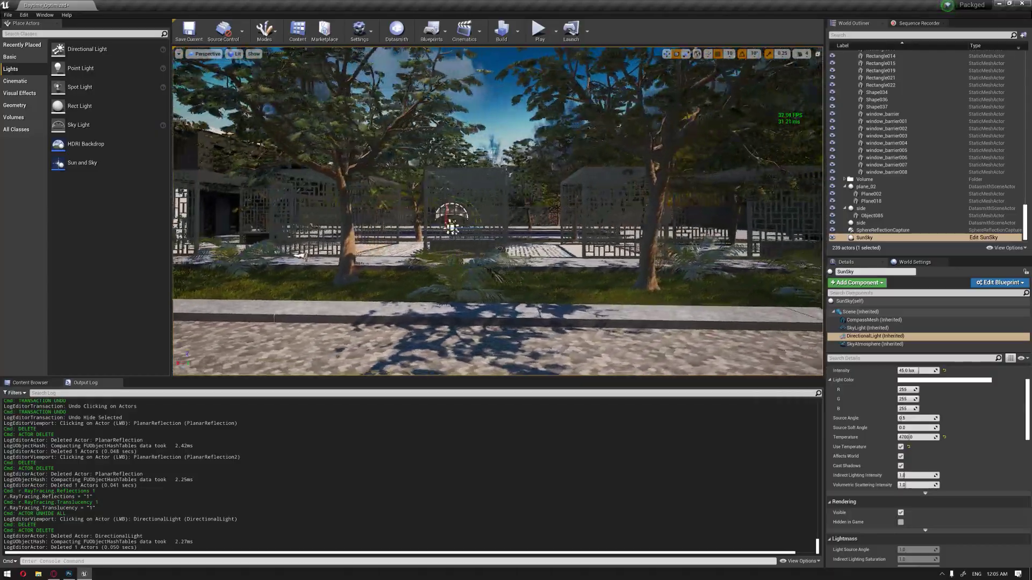
right_drag(451, 227, 387, 226)
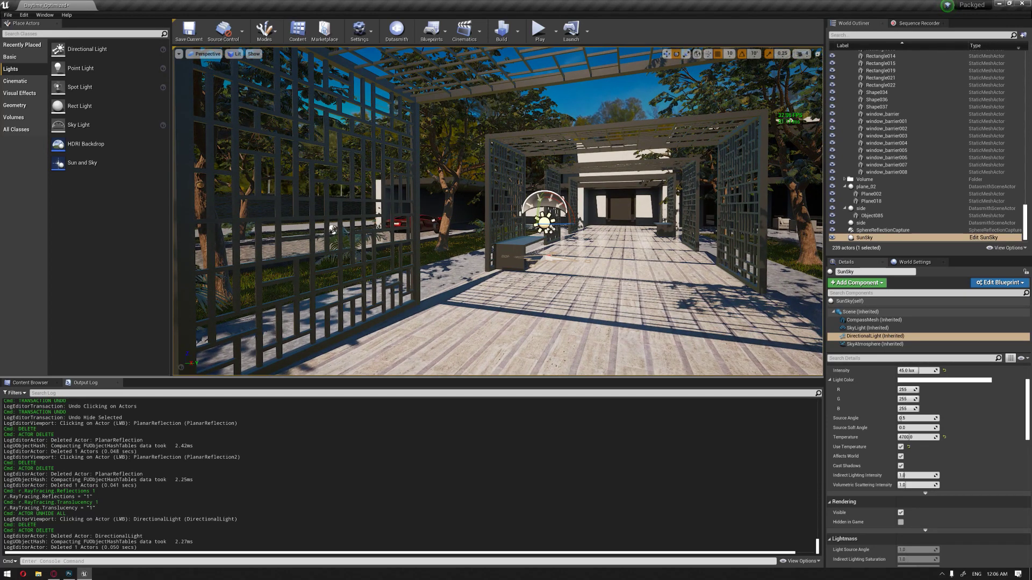
click(30, 382)
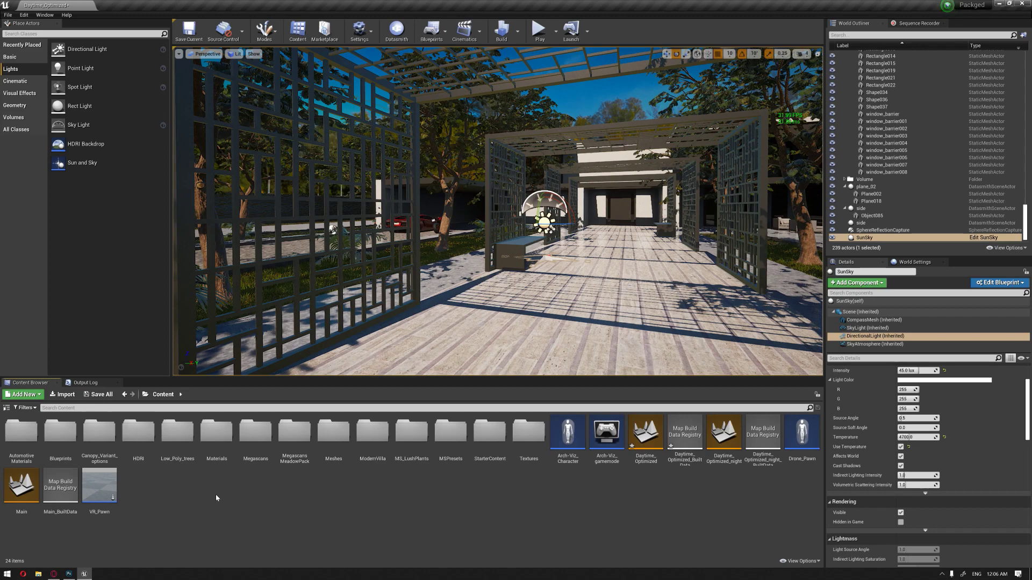
right_drag(482, 287, 471, 288)
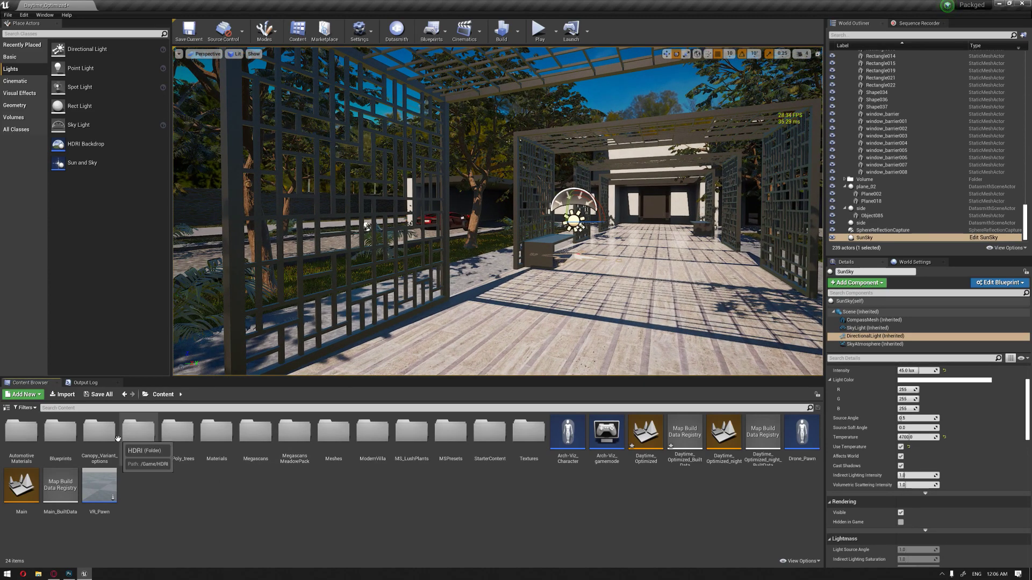
double_click(99, 431)
click(30, 439)
double_click(30, 440)
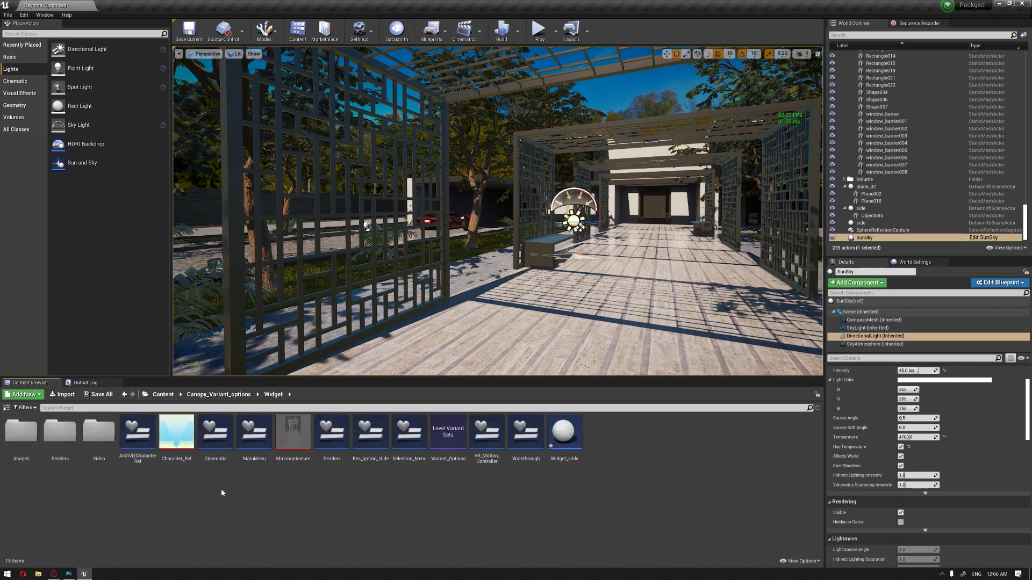
Step: Create a Widget Blueprint named Sun_Position in the Widget folder and open it for editing
right_click(249, 513)
mouse_move(322, 505)
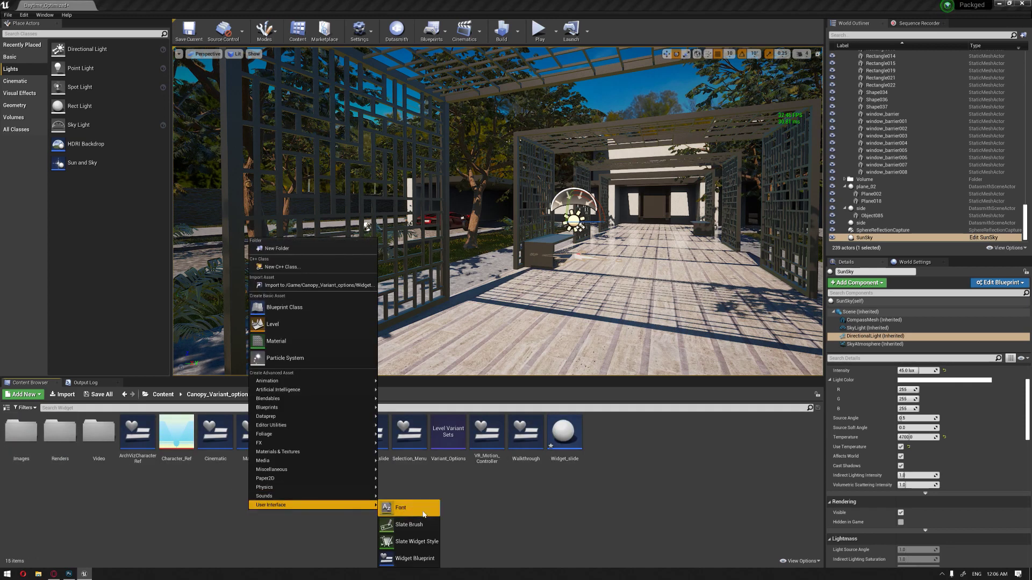
click(415, 559)
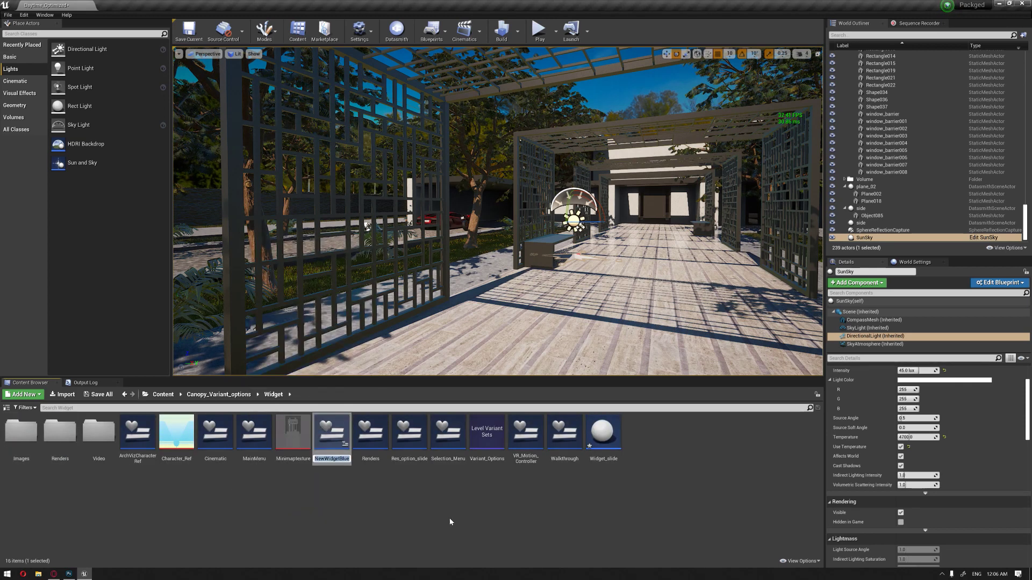
text(Sun_P)
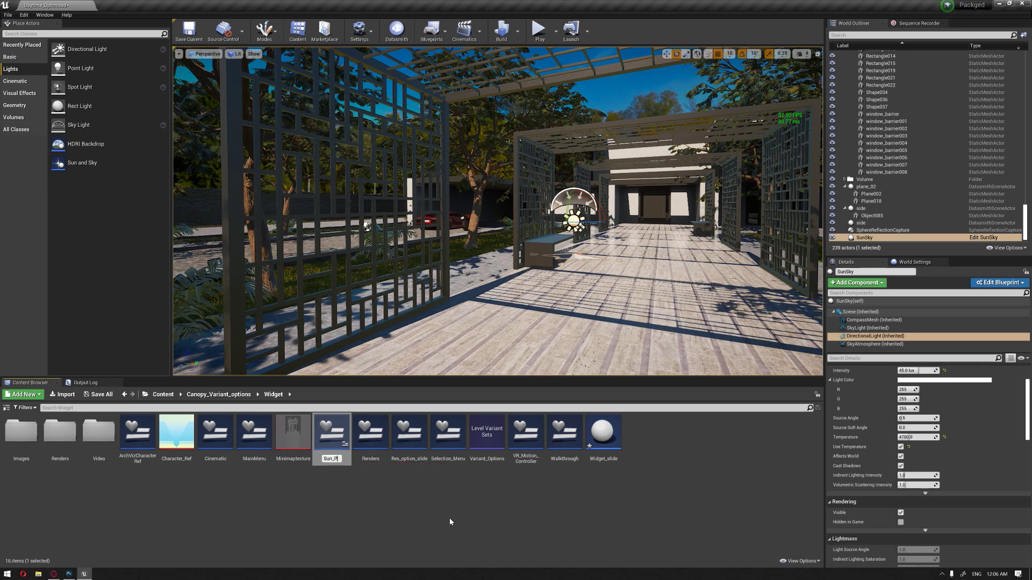
text(osition)
key(Return)
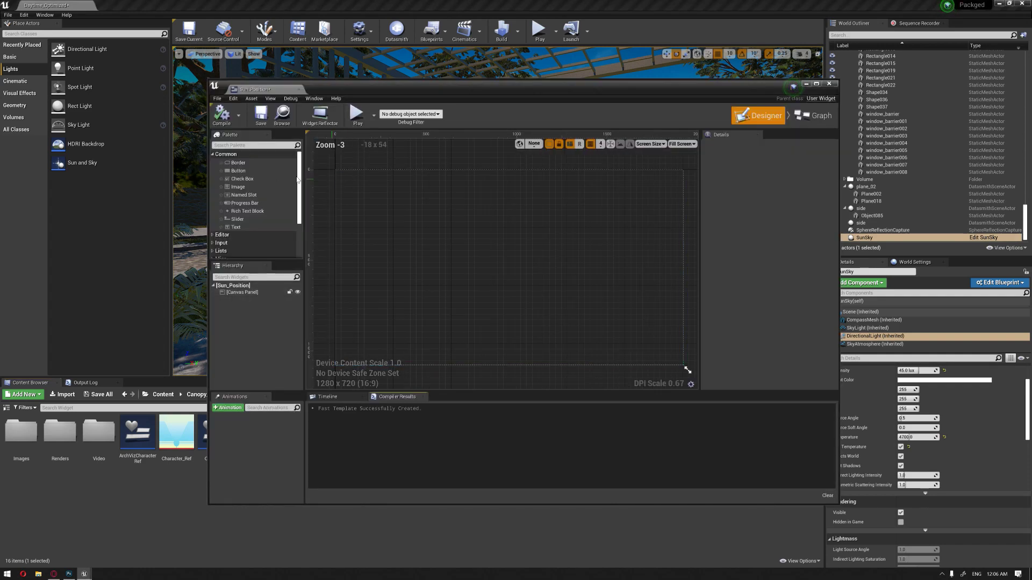
Step: Add a horizontal slider about 394 by 40 near the canvas's lower-left corner and name it sunposition
drag(346, 256, 359, 328)
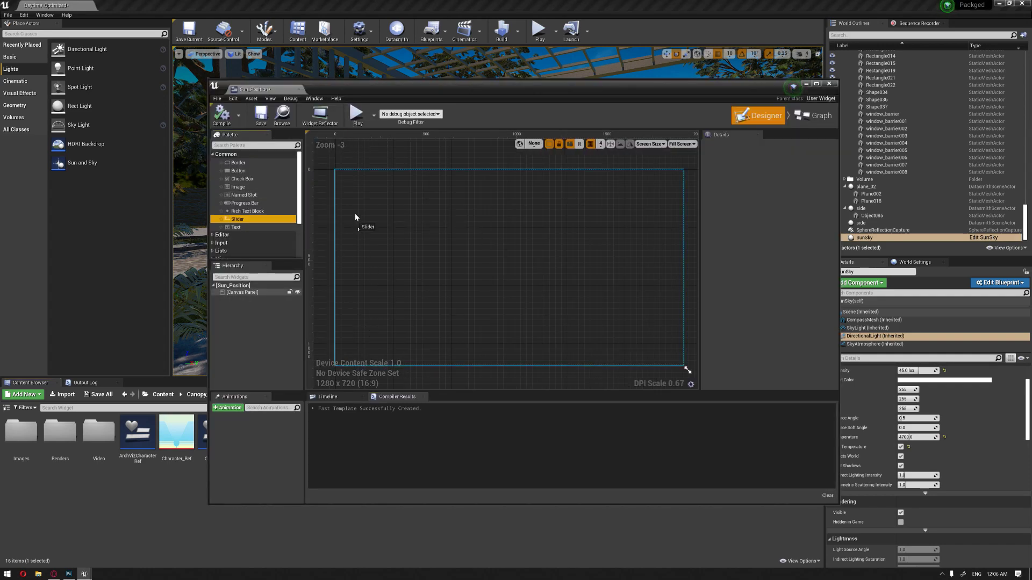
drag(370, 341, 372, 341)
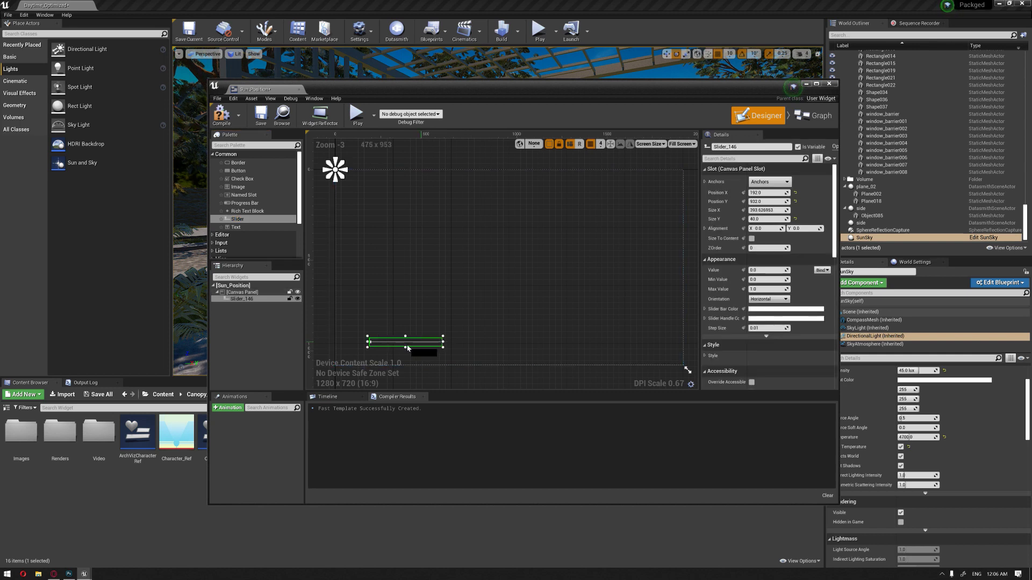
drag(416, 342, 392, 346)
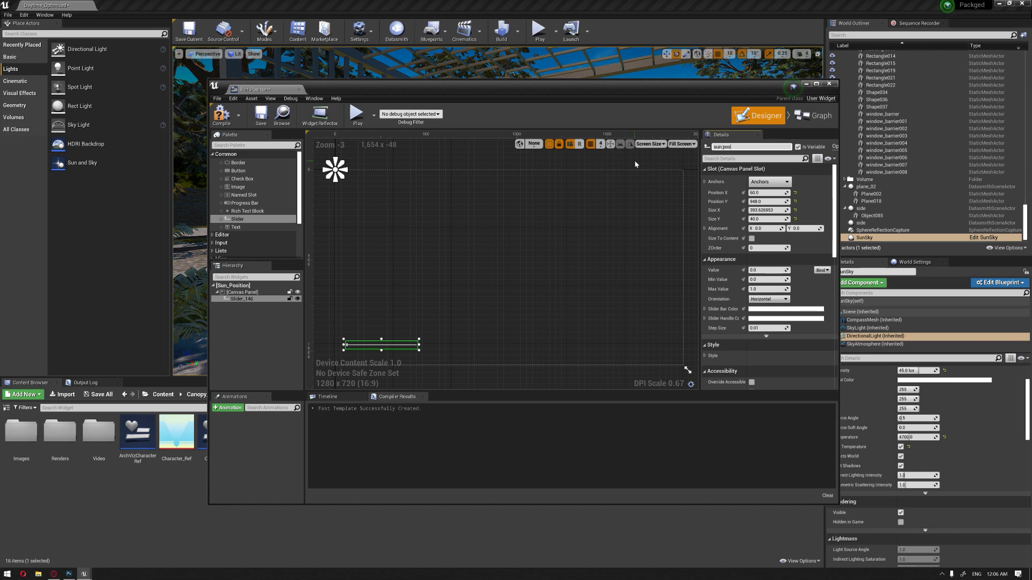
Step: Show the Sun_Position widget's event graph in the main editor window and delete the Event Tick node
click(814, 115)
click(161, 11)
drag(161, 12, 160, 9)
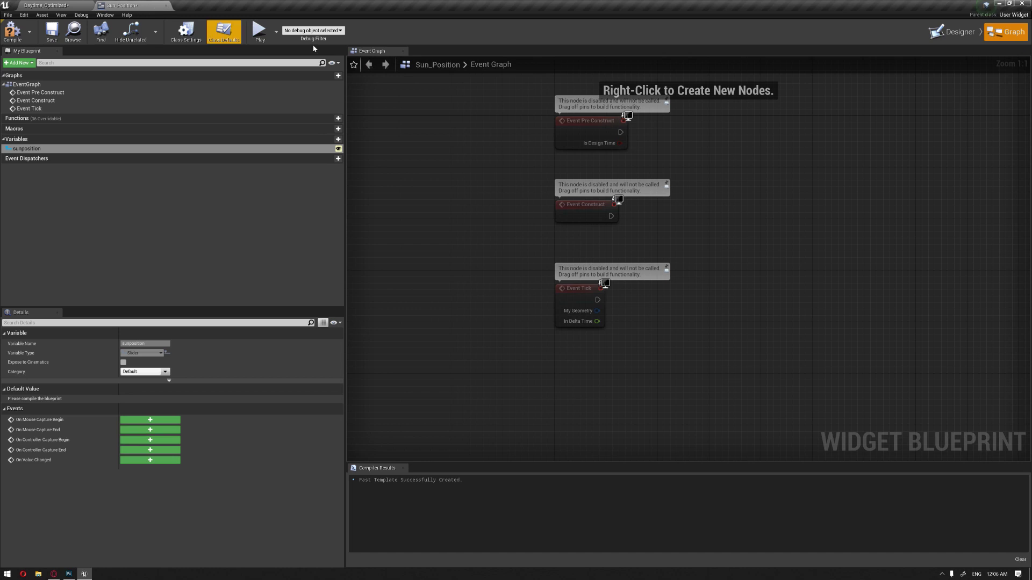
right_drag(795, 172, 616, 181)
right_drag(650, 219, 642, 200)
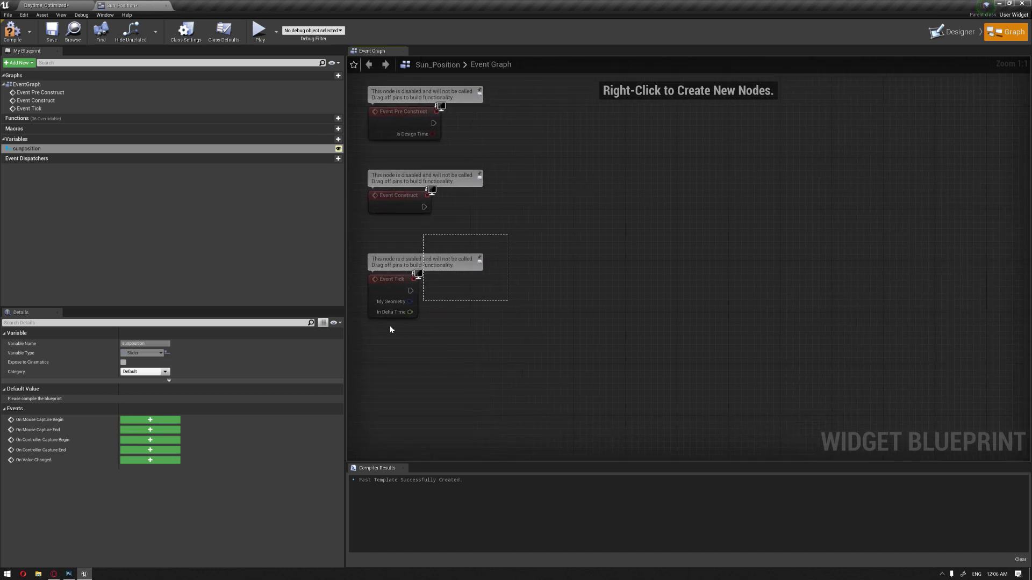
key(Delete)
Step: Add a Get All Actors Of Class node run by Event Construct and set its Actor Class to Sun Sky
drag(424, 206, 523, 251)
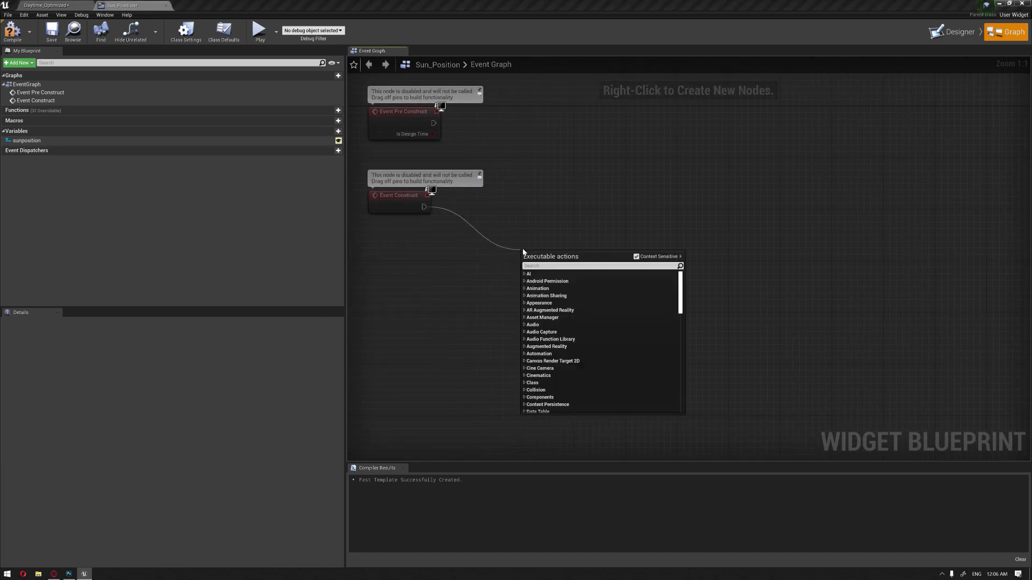
text(g)
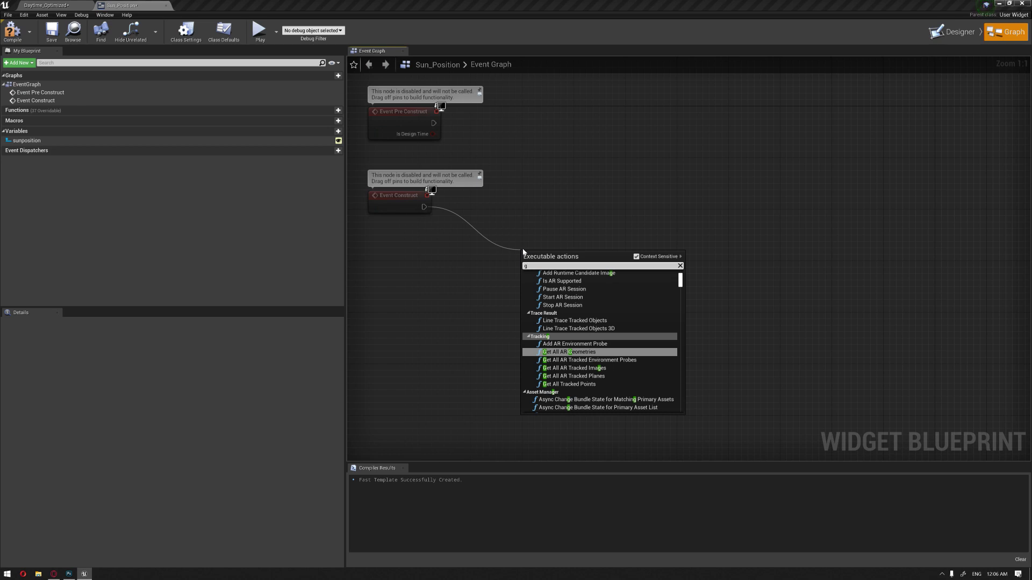
text(et all)
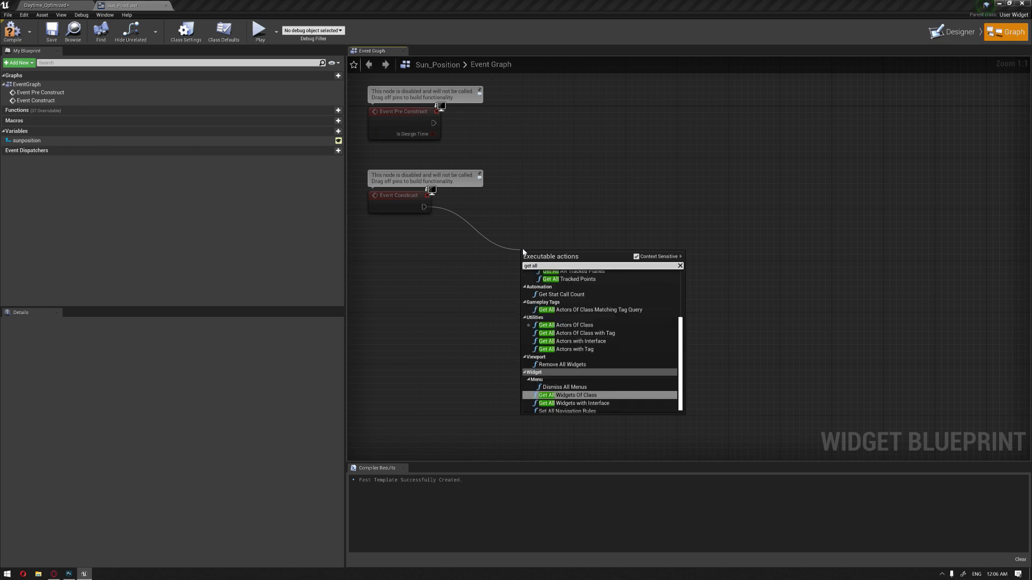
key(Up)
key(Up)
key(Up)
key(Up)
key(Up)
key(Up)
key(Up)
key(Up)
key(Up)
key(Return)
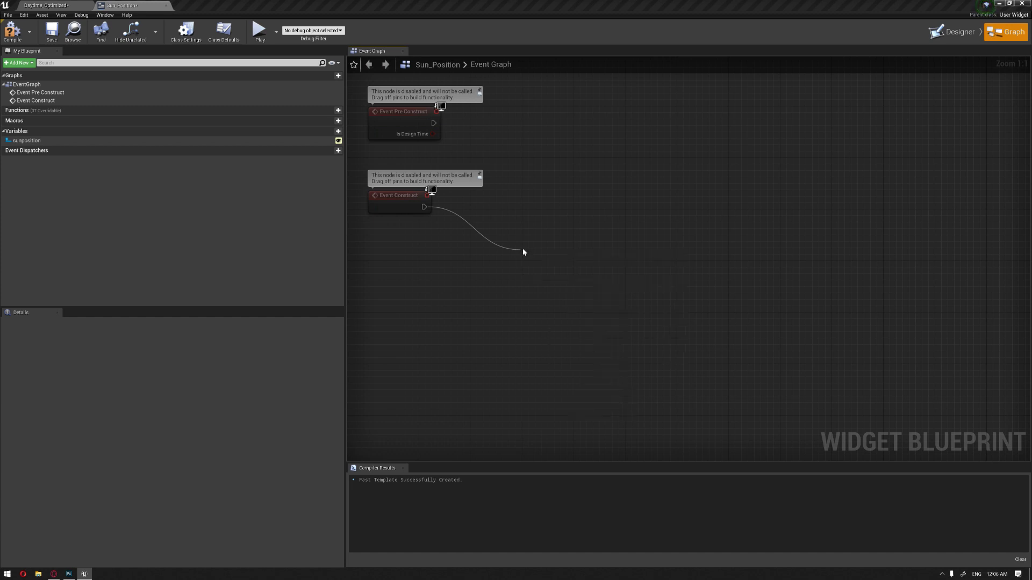
click(564, 282)
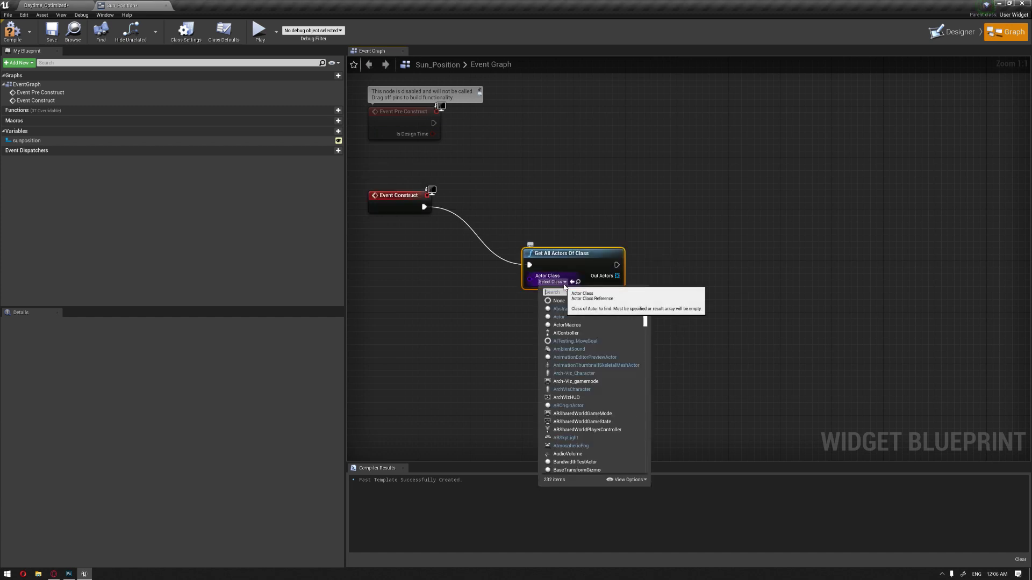
text(sun)
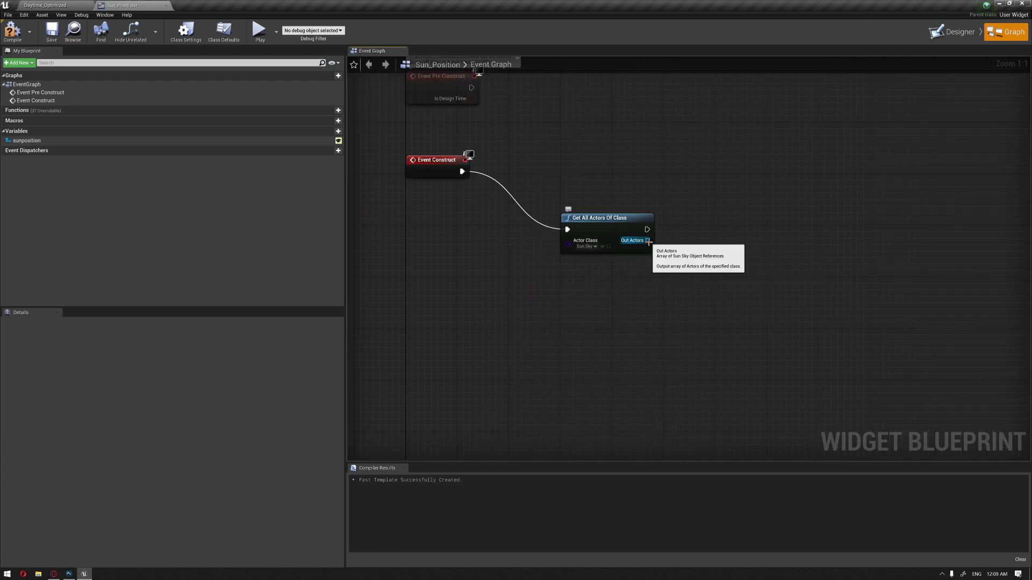
Step: Add a Get (a copy) node on Out Actors and promote its output to a variable named sun direction
drag(647, 241, 688, 280)
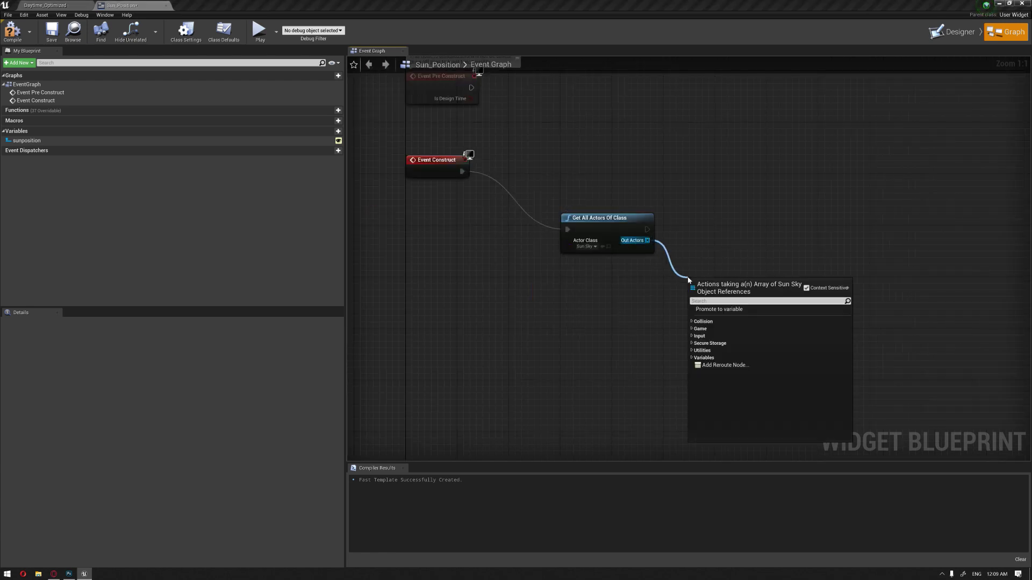
text(copy)
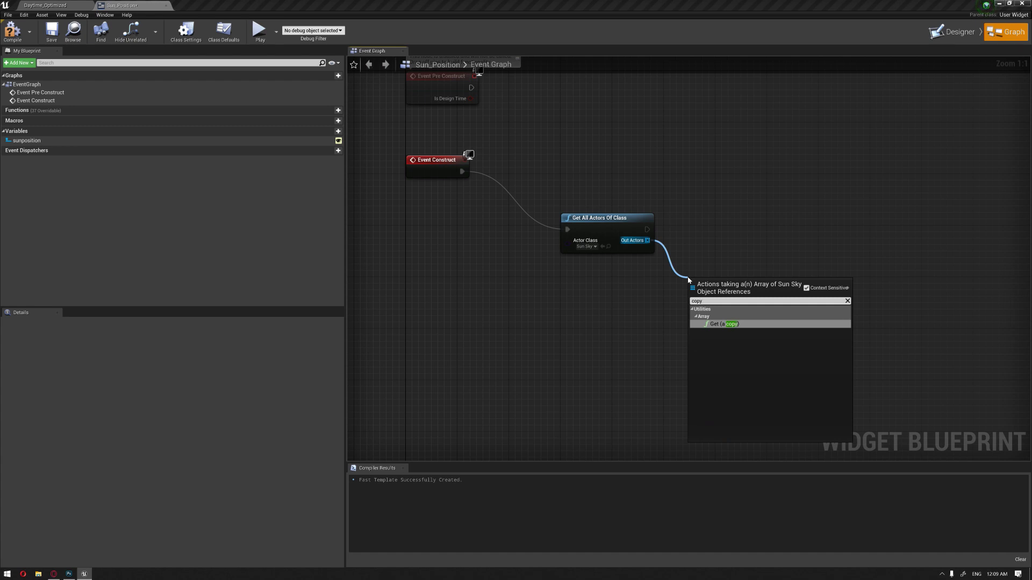
key(Return)
right_click(733, 292)
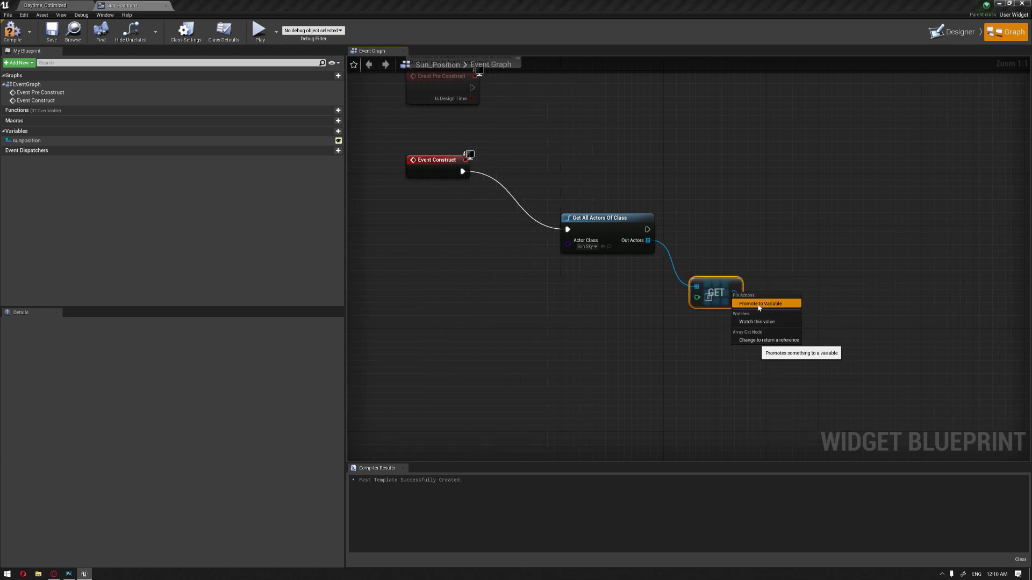
click(758, 305)
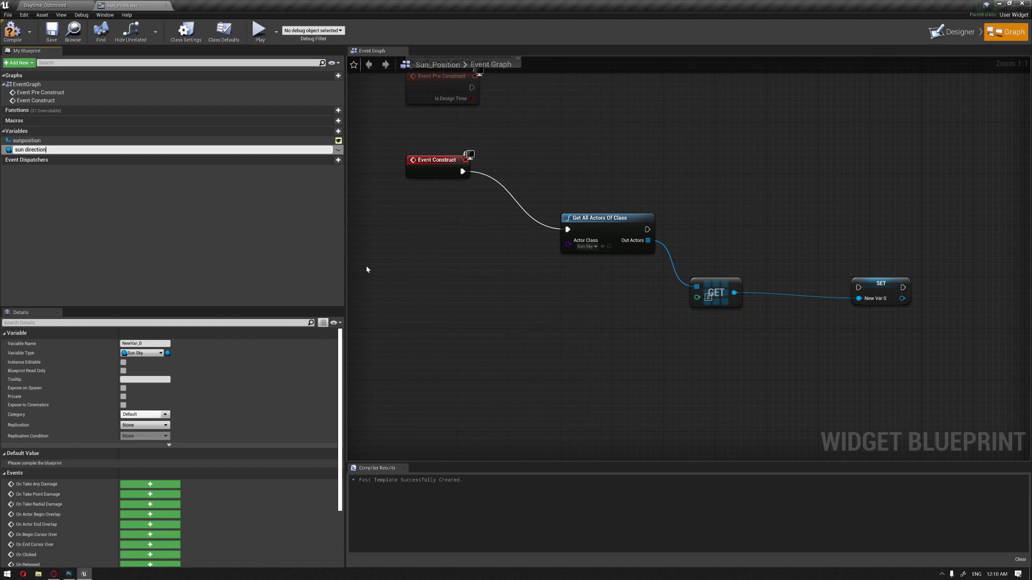
text(sun direction)
key(Return)
Step: Connect Get All Actors Of Class's execution output to the Sun Direction SET node and align that node beside it
drag(884, 283, 648, 230)
drag(851, 245, 812, 213)
click(830, 317)
right_drag(714, 358, 663, 311)
Step: Place a getter for the sun direction variable below the existing nodes and add an Update Sun call targeting it
click(43, 150)
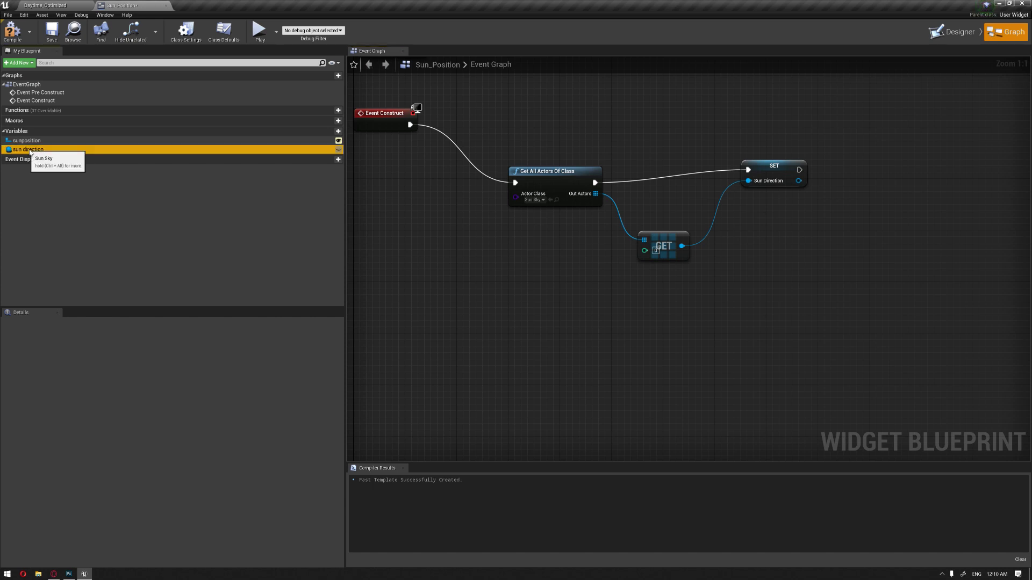
drag(43, 150, 603, 340)
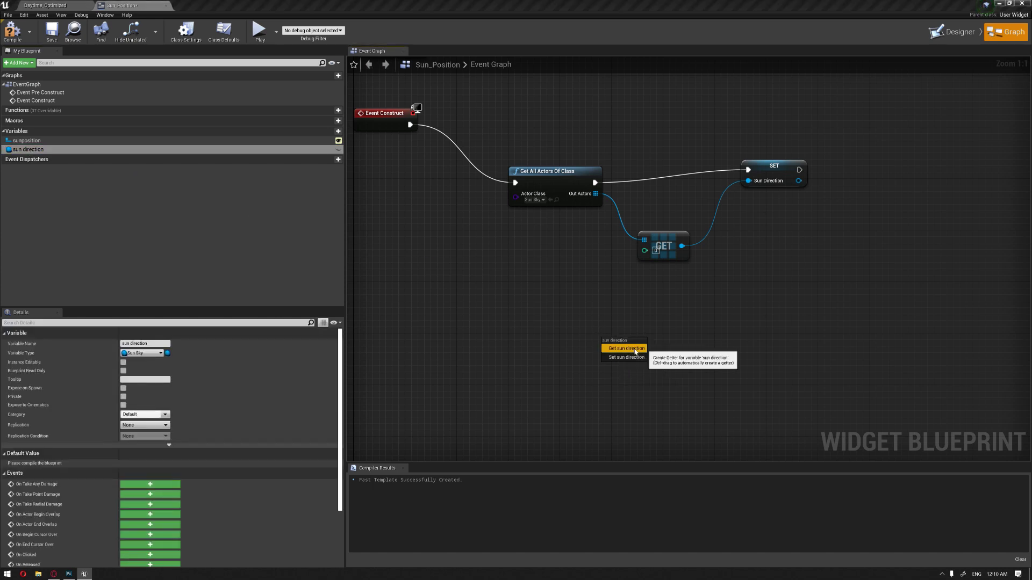
click(636, 349)
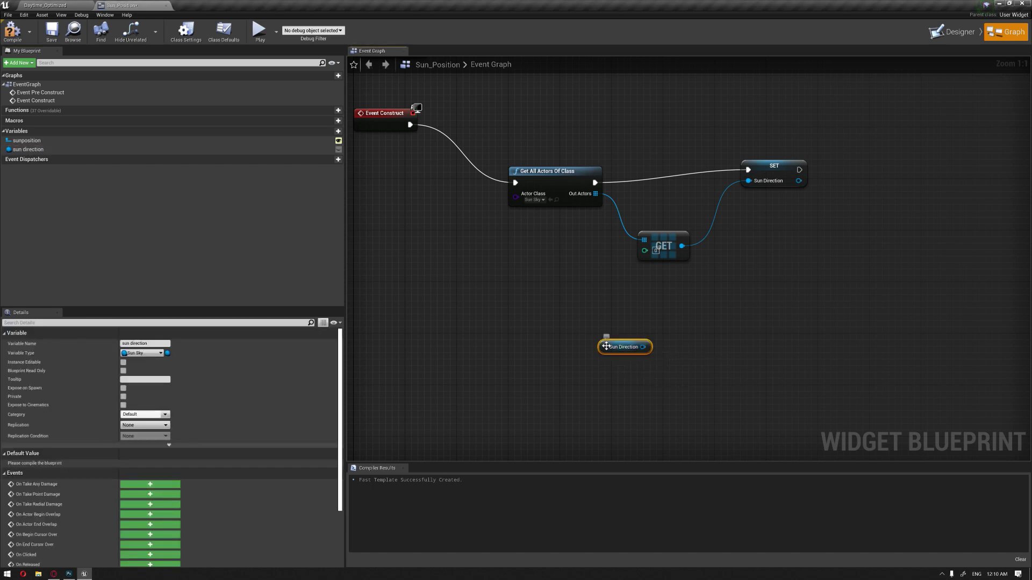
drag(623, 346, 718, 336)
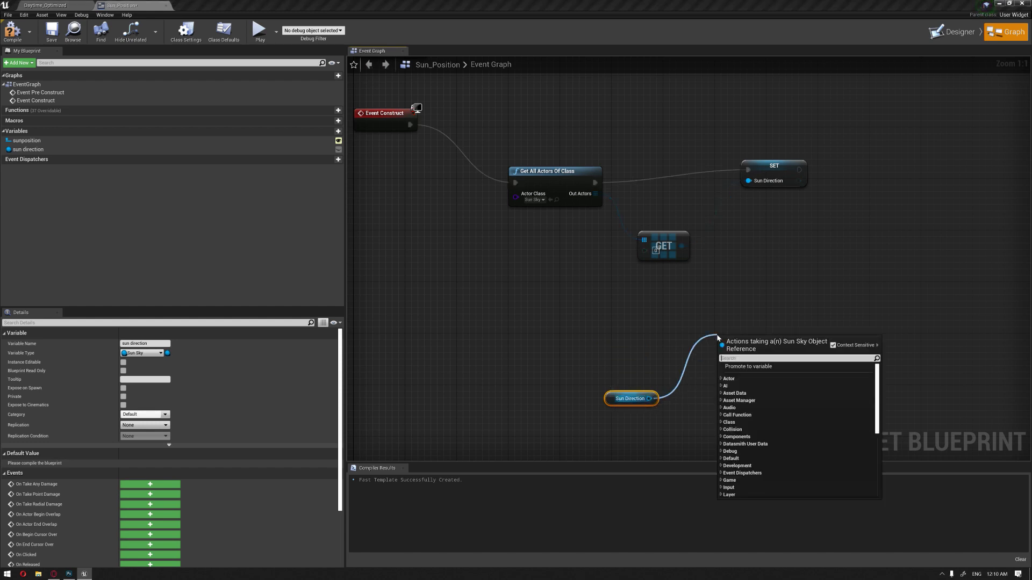
text(upda)
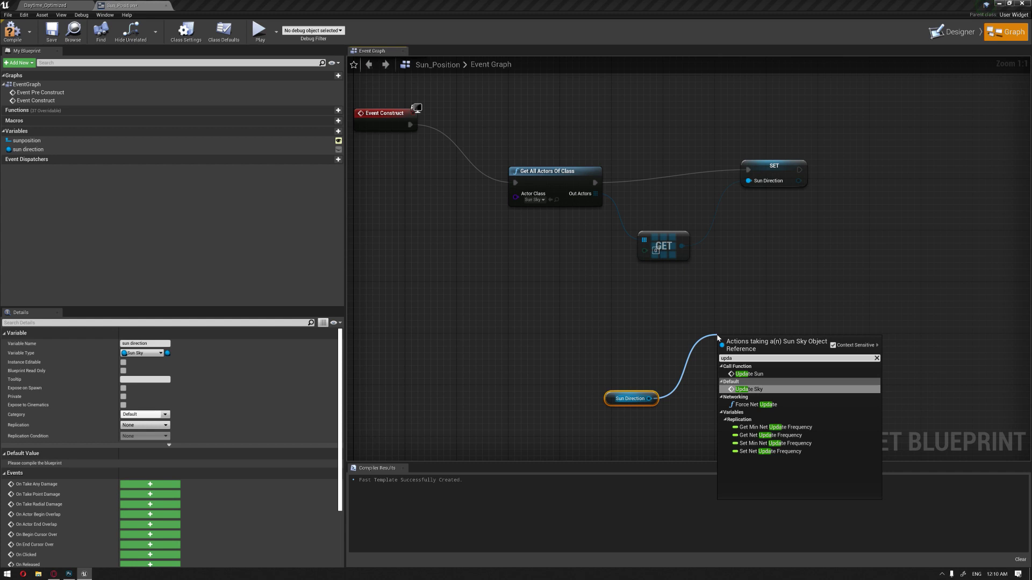
key(Up)
key(Return)
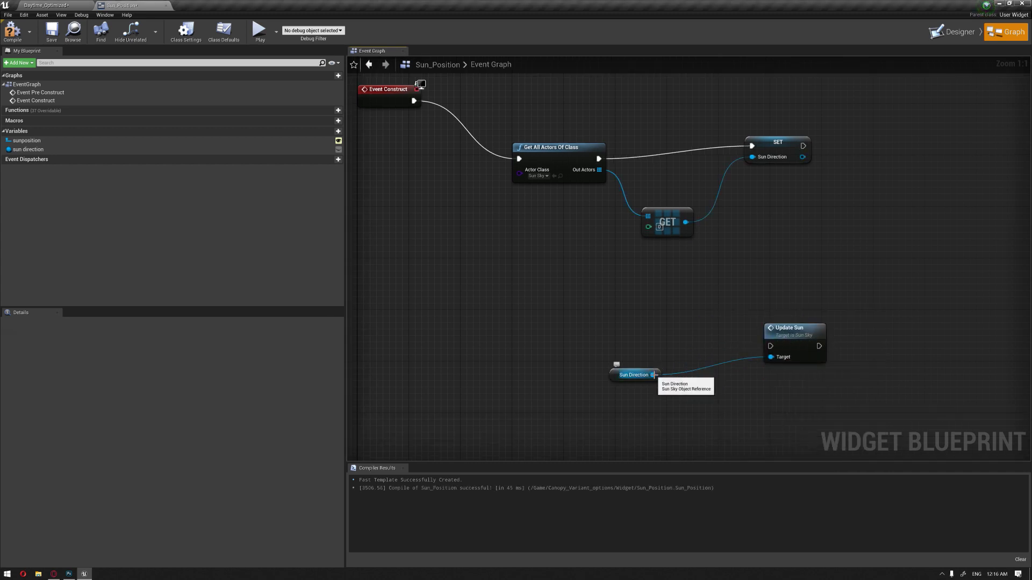
Step: Add a Set Solar Time node targeting Sun Direction and place it between the getter and Update Sun, slightly above them
drag(652, 375, 691, 310)
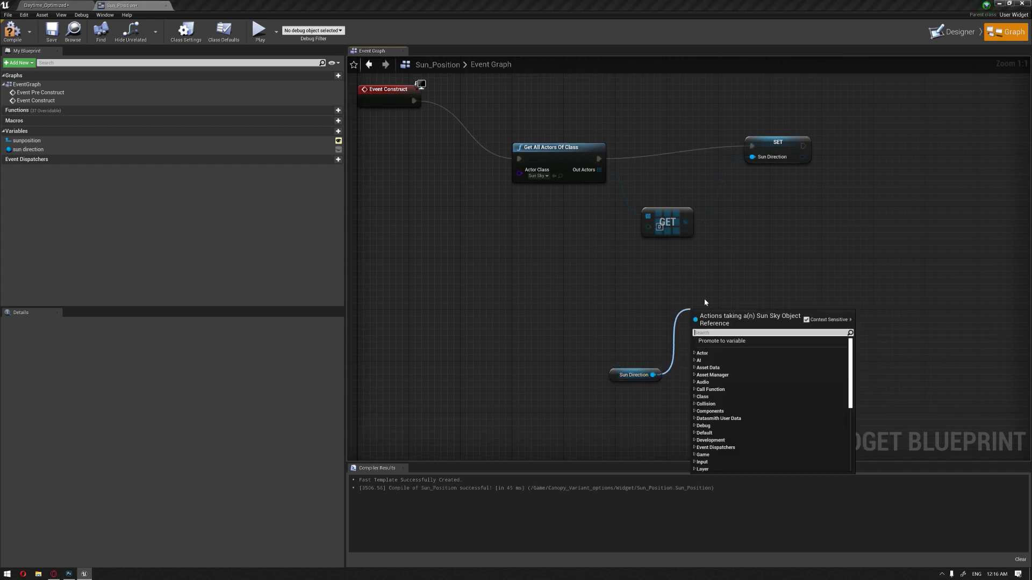
text(time)
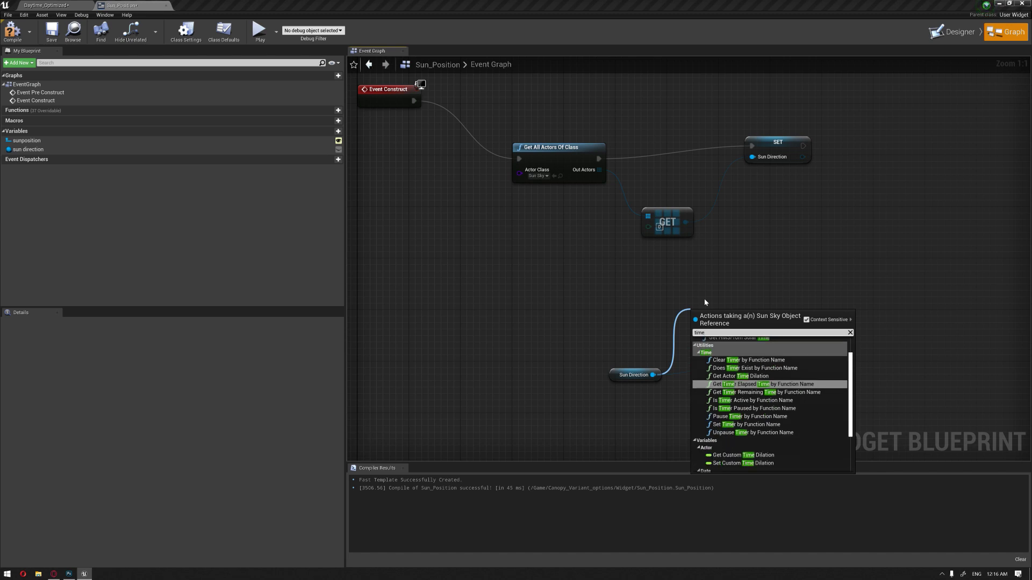
scroll(766, 414, down, 3)
scroll(766, 411, down, 3)
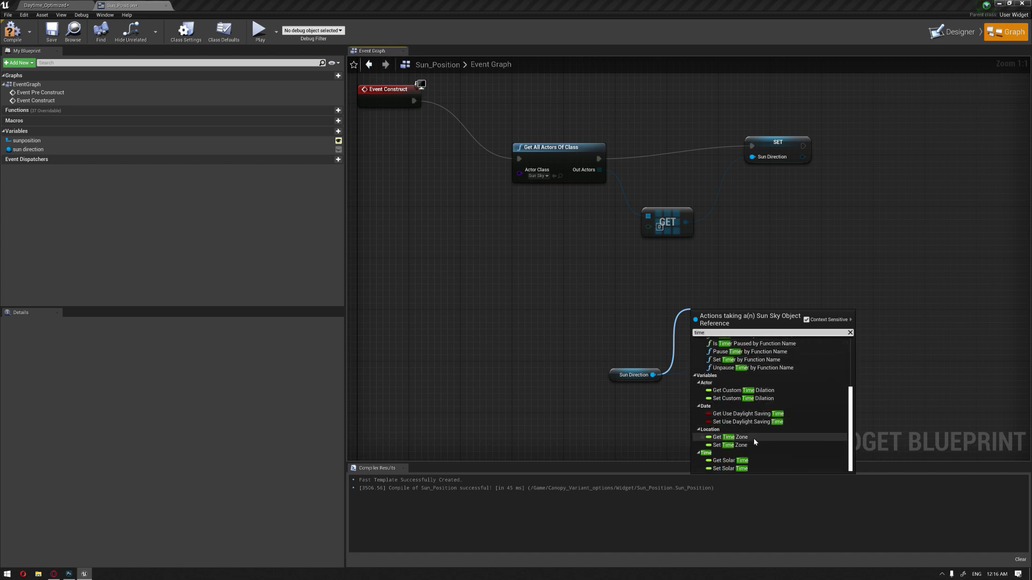
click(731, 466)
drag(727, 326, 689, 307)
click(581, 326)
right_drag(538, 307, 574, 314)
Step: Create an On Value Changed event for the sunposition slider and move it below Event Construct, left of the Solar Time node
click(32, 140)
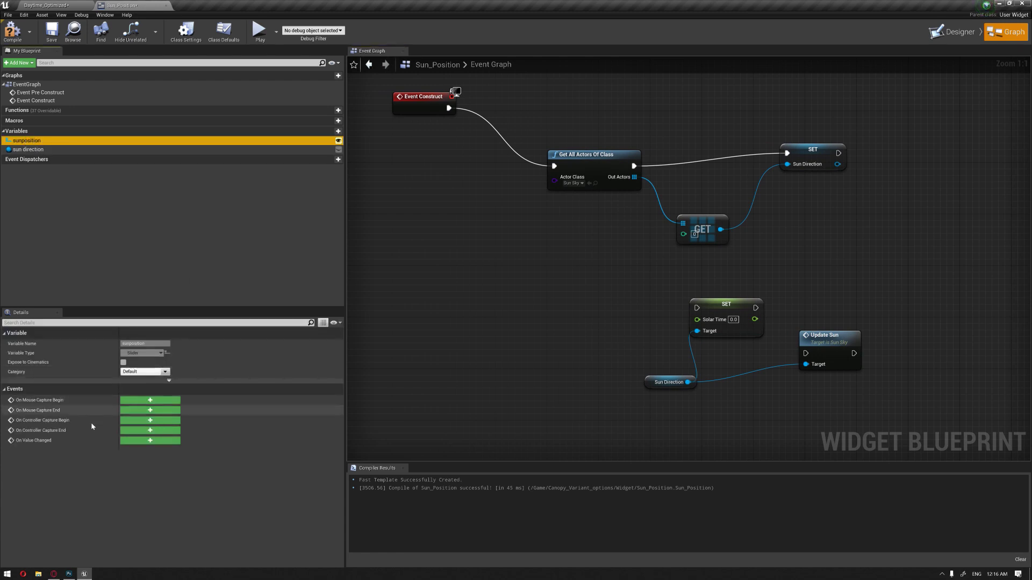
click(145, 442)
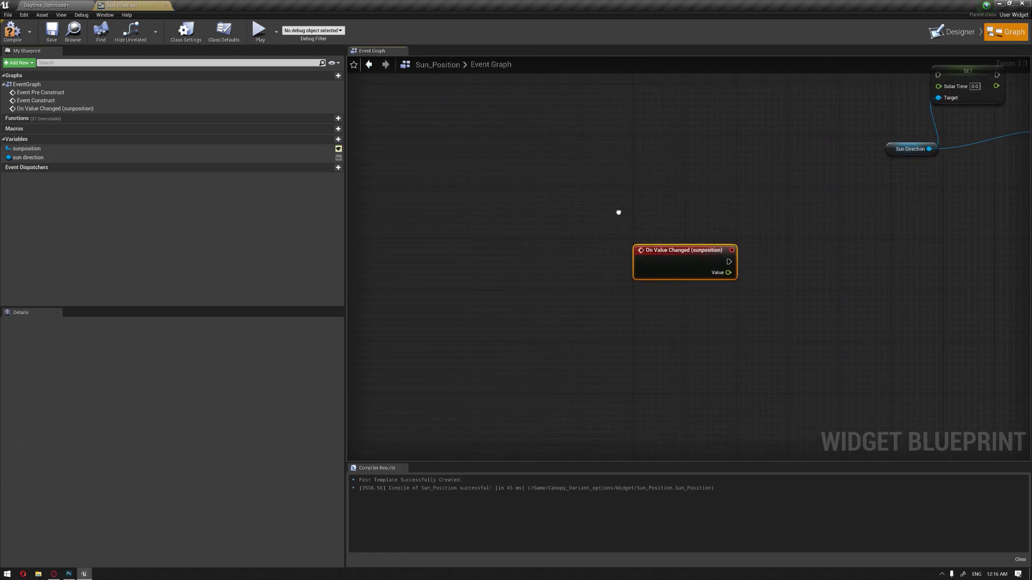
right_drag(574, 293, 542, 339)
drag(515, 378, 505, 233)
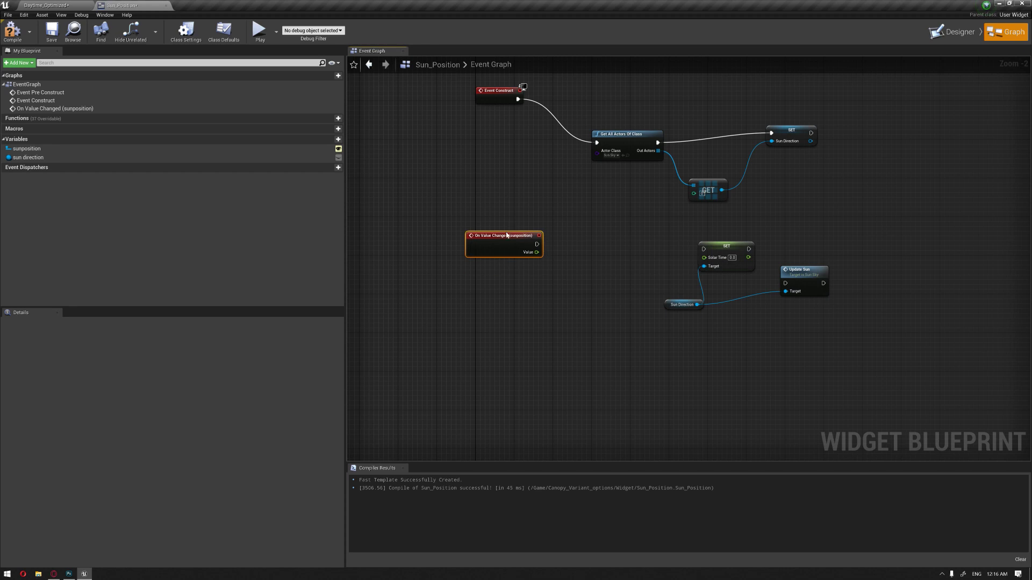
right_drag(567, 221, 534, 259)
scroll(478, 282, up, 2)
drag(481, 281, 416, 259)
right_drag(497, 255, 573, 275)
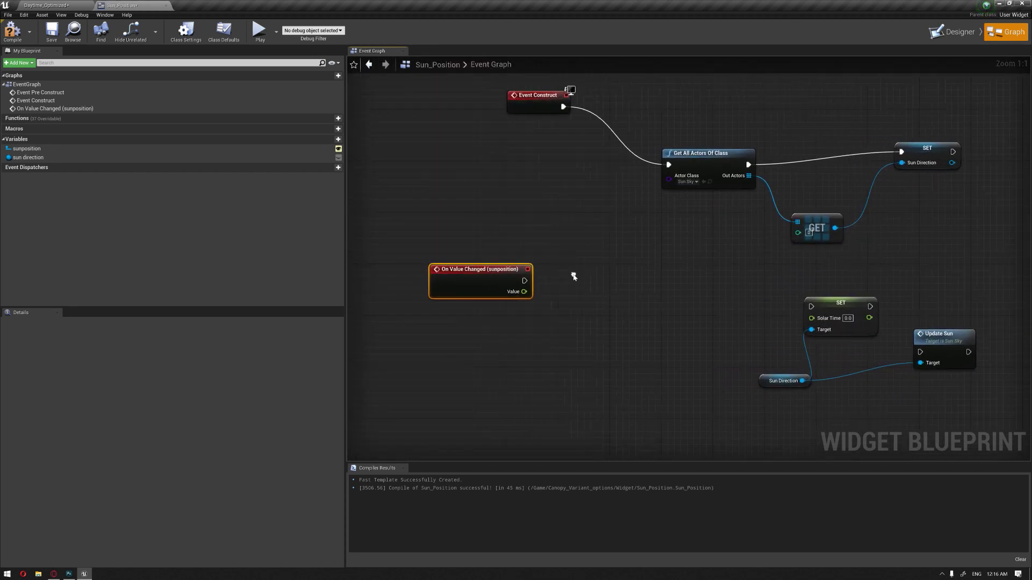
Step: Add a Map Range Clamped node fed by the On Value Changed event's Value output
drag(524, 291, 593, 329)
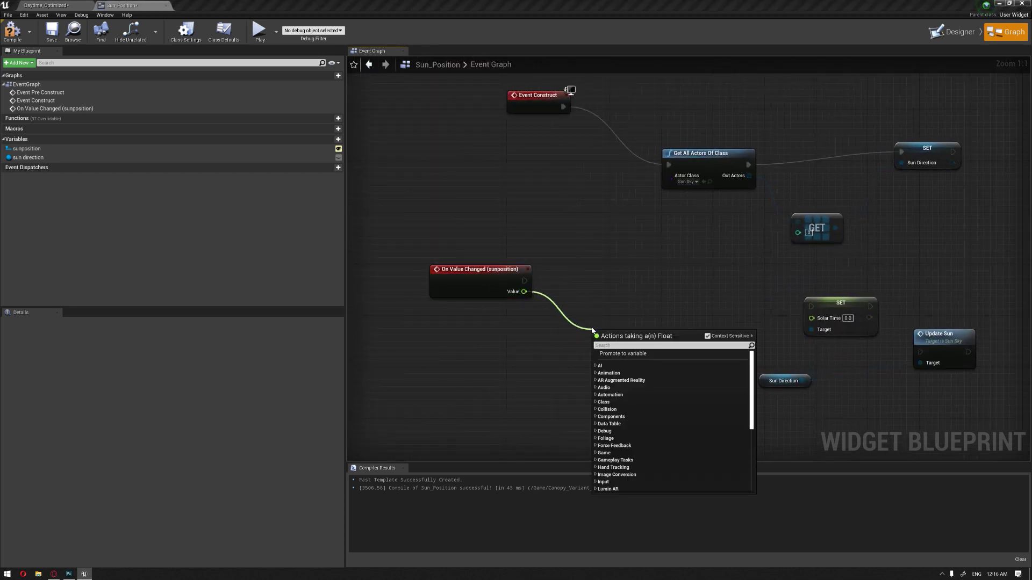
text(map)
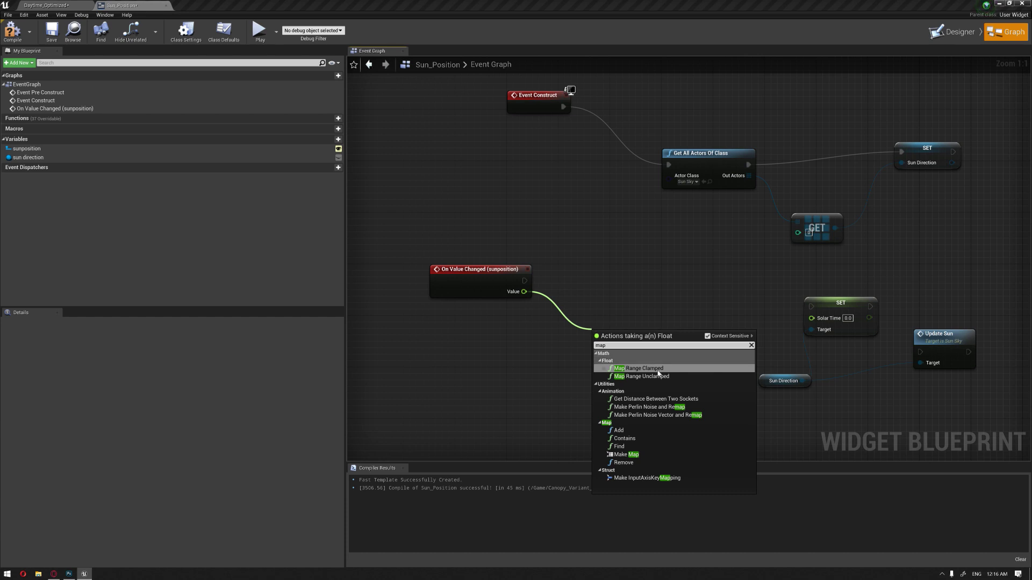
click(657, 369)
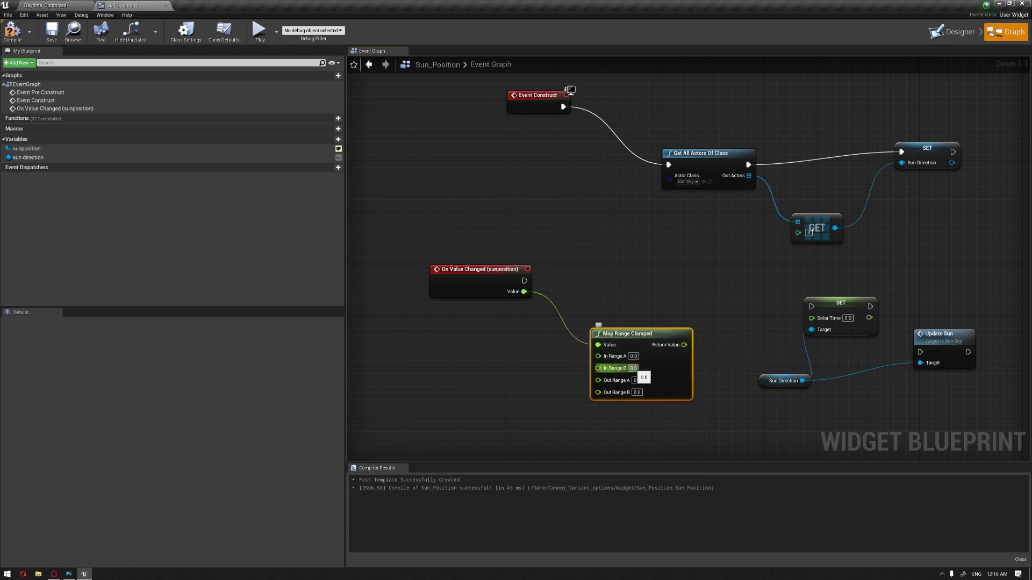
Step: Set Map Range Clamped's In Range B to 1, Out Range A to 6 and Out Range B to 18
click(633, 368)
text(1)
key(Return)
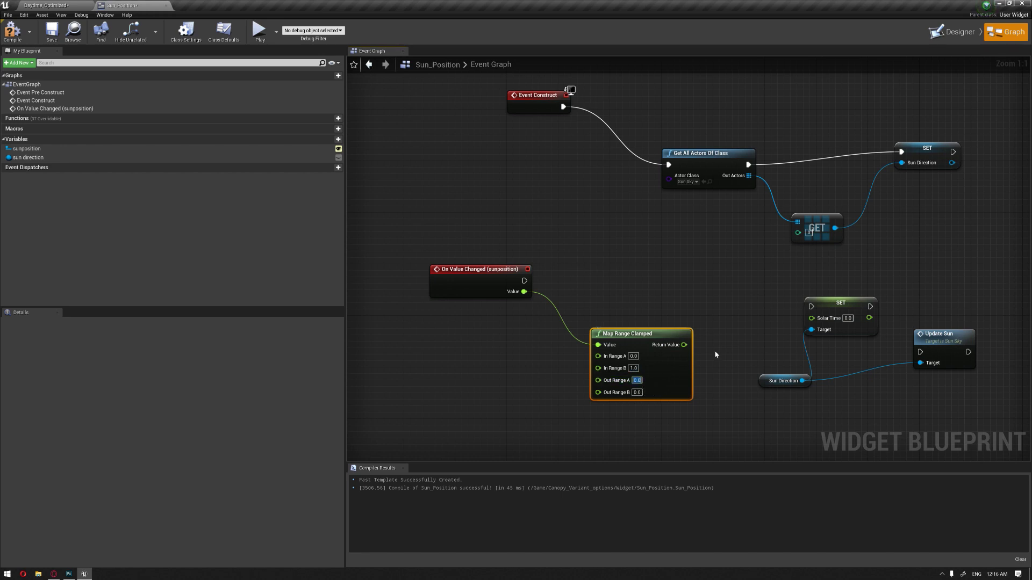
text(6)
key(Return)
click(637, 392)
text(1)
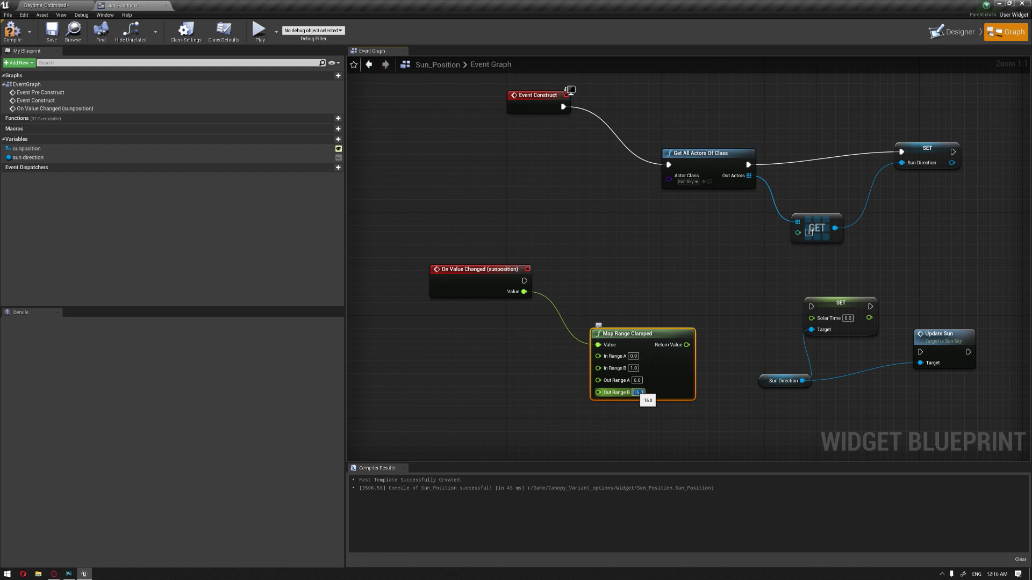
text(8)
key(Return)
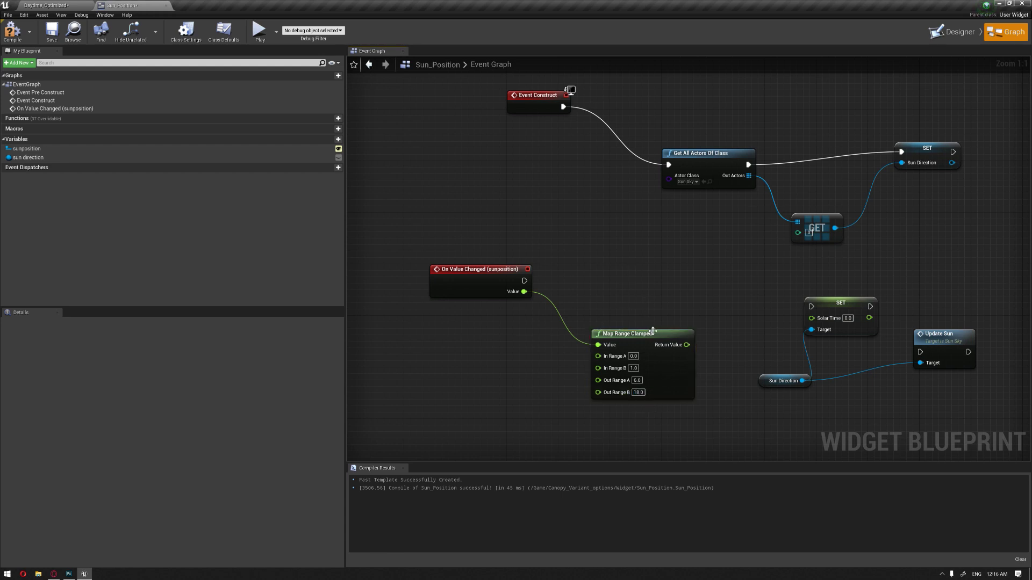
Step: Wire execution from On Value Changed through Set Solar Time to Update Sun, and feed Map Range Clamped's Return Value into Solar Time
drag(645, 333, 524, 280)
drag(859, 306, 920, 352)
click(921, 288)
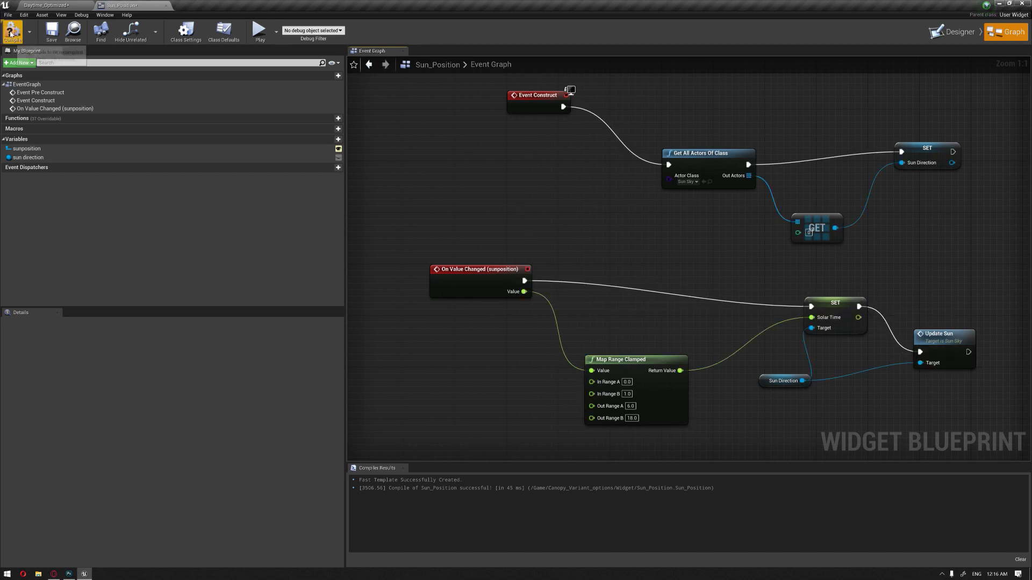
Step: Return to the Daytime_Optimized level, select the Widget_slide actor in the viewport and open its blueprint for editing
click(88, 6)
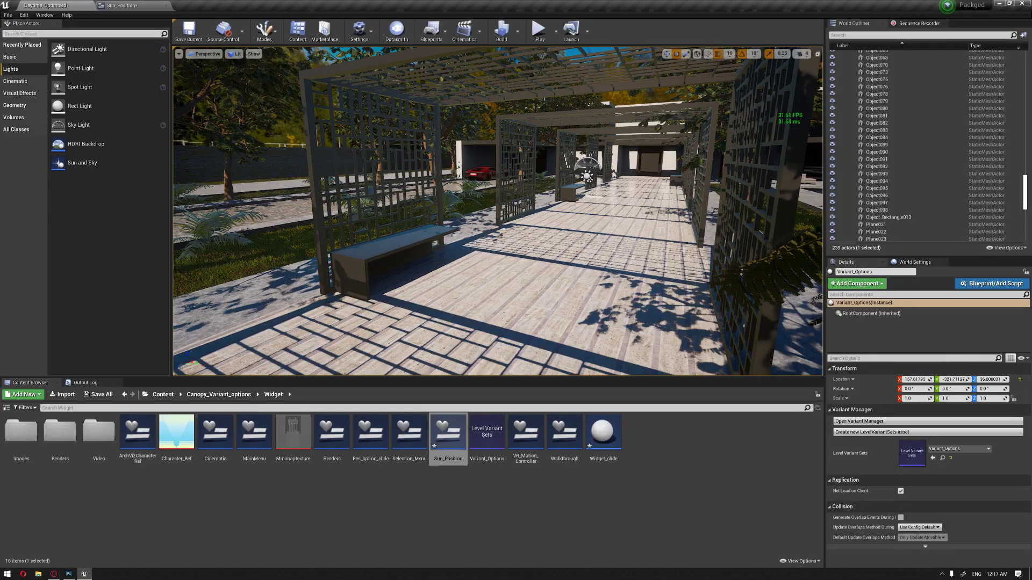
key(s)
mouse_move(497, 212)
right_down()
mouse_move(543, 211)
mouse_move(521, 209)
mouse_move(537, 237)
mouse_move(500, 245)
mouse_move(498, 212)
right_up()
click(492, 246)
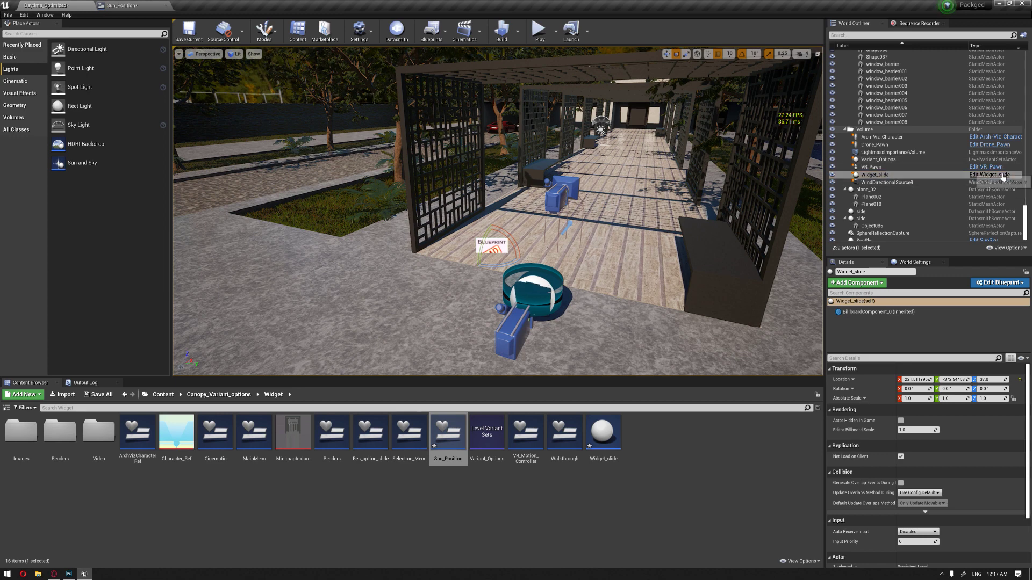
click(986, 175)
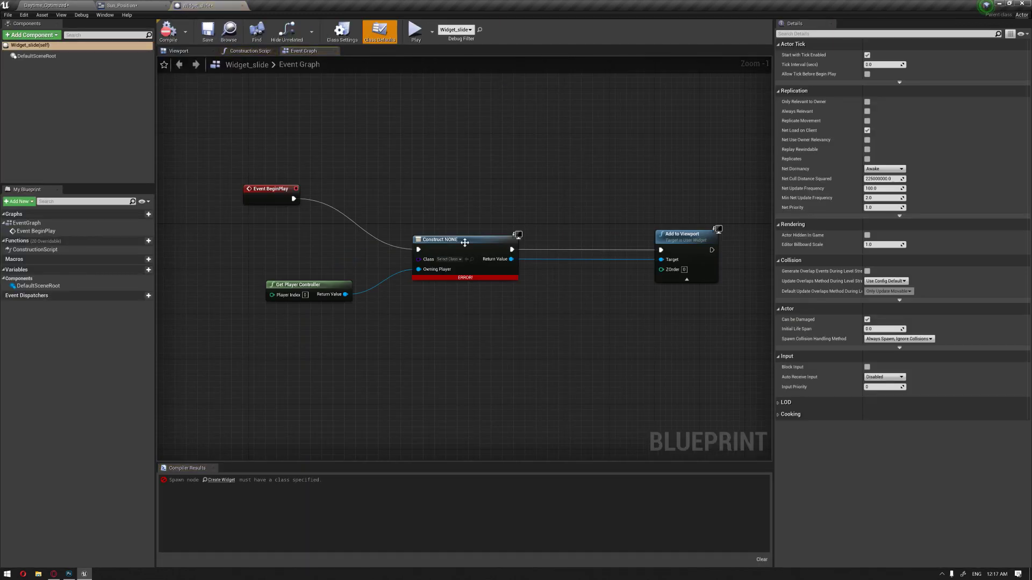
Step: Set the widget-construction node's class to Sun_Position and compile the Widget_slide blueprint
click(452, 263)
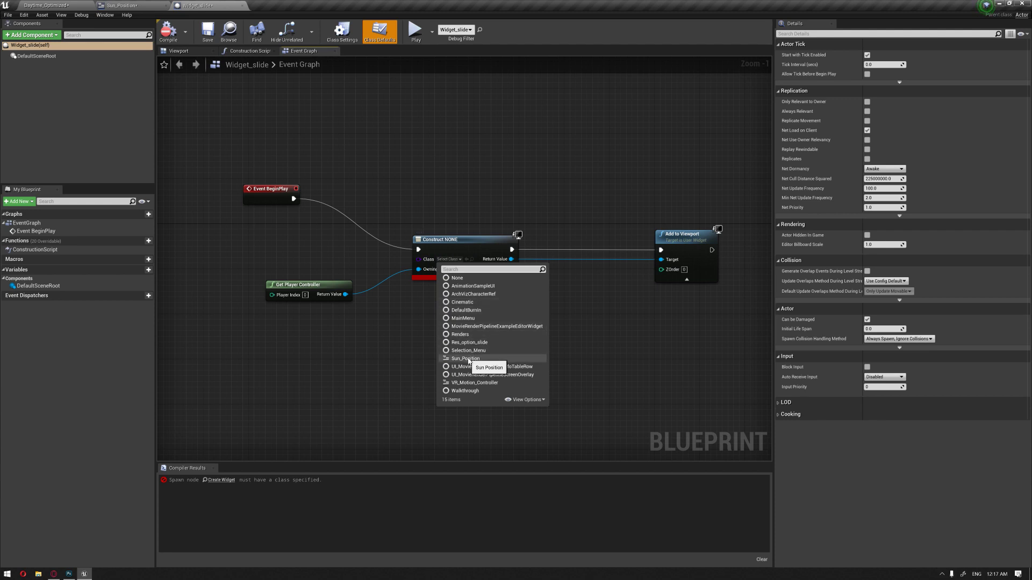
click(484, 364)
click(166, 33)
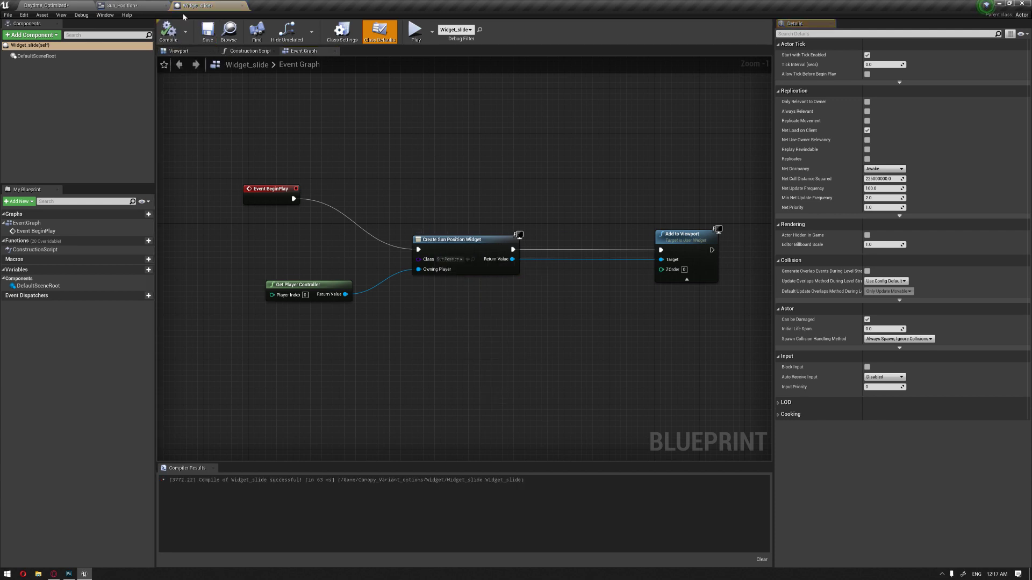
Step: Return to the Daytime_Optimized level, play it and move the sun-position slider to about its midpoint
click(45, 5)
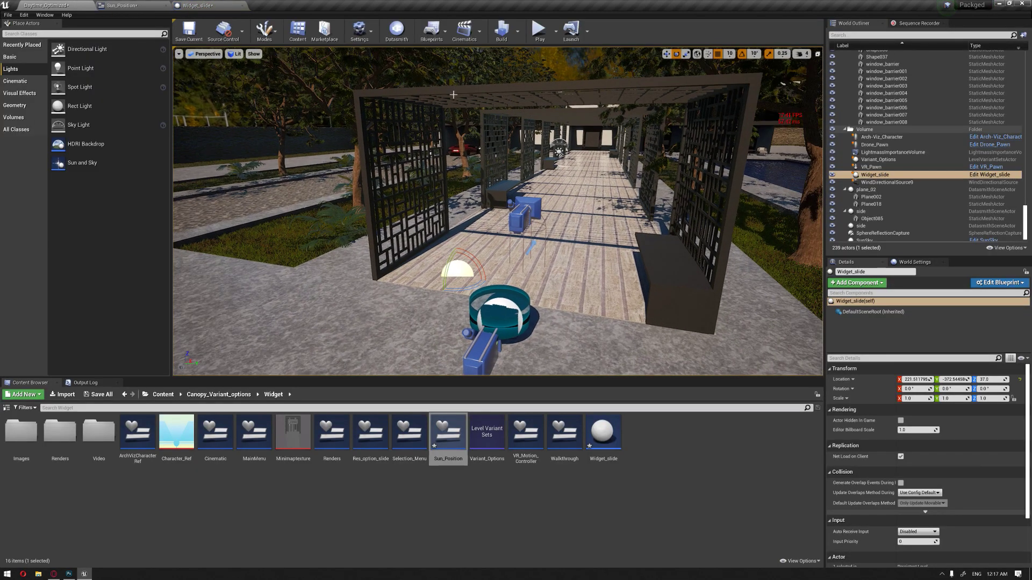
click(539, 30)
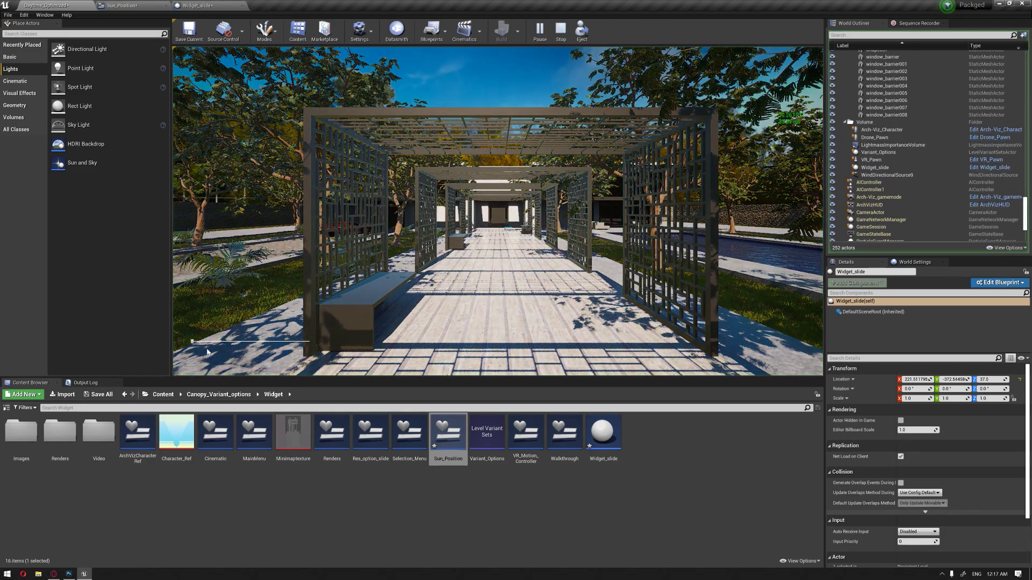
drag(194, 342, 250, 344)
Step: Walk around the pergola entrance to examine the shadows on the floor and stop the play session
key(w)
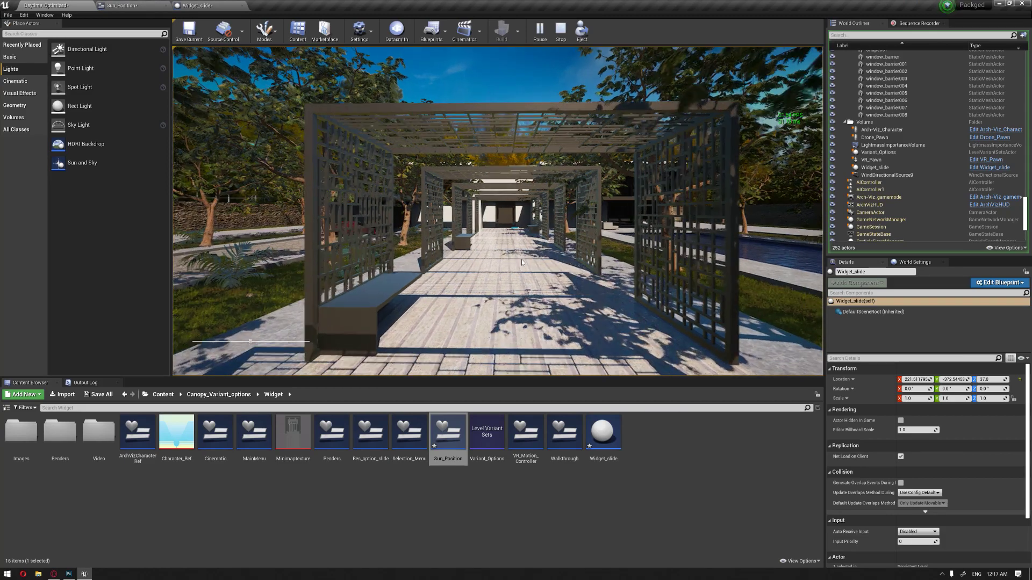
drag(572, 275, 634, 259)
key(w)
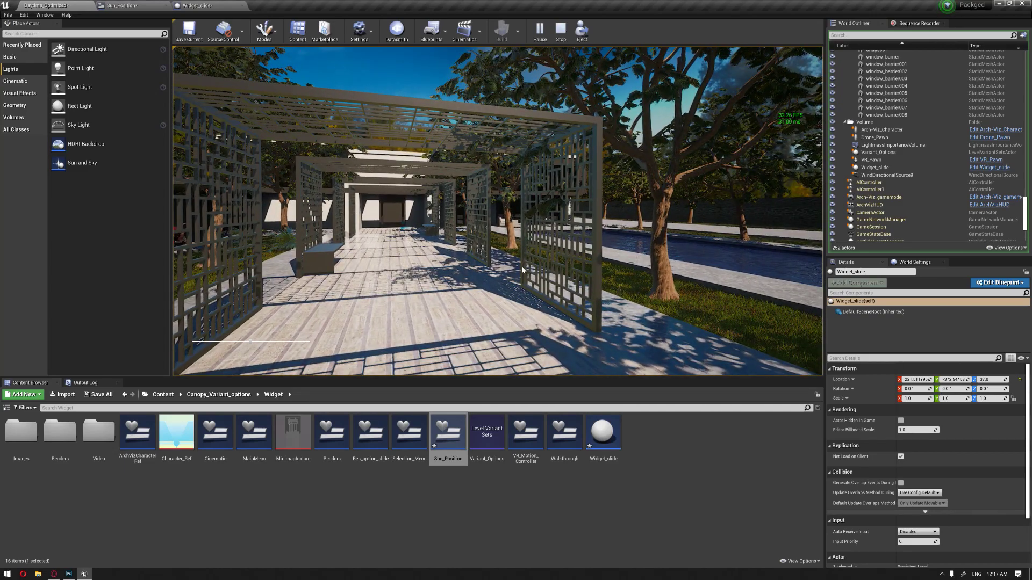
drag(523, 271, 394, 284)
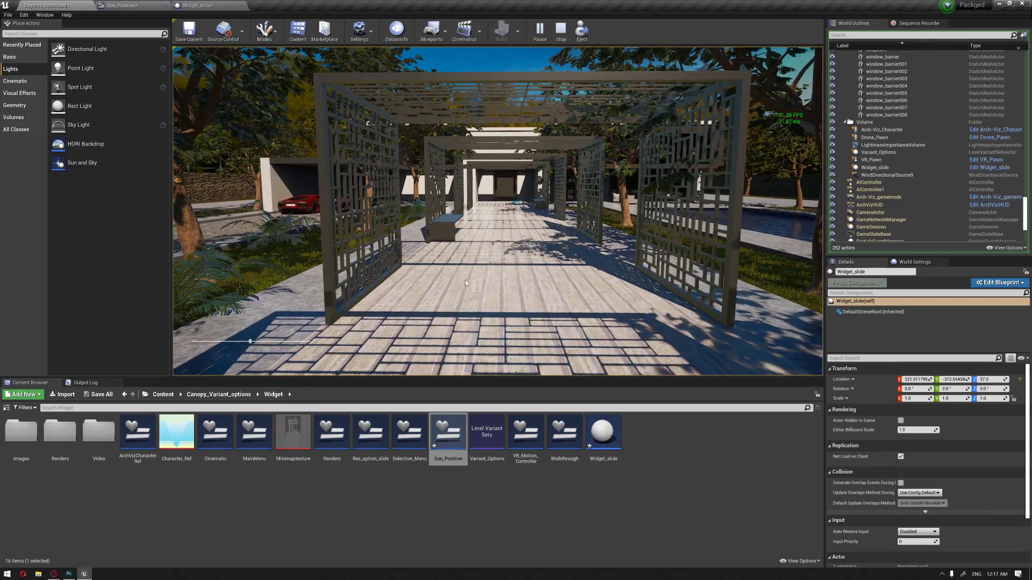
drag(466, 283, 618, 325)
key(w)
key(w)
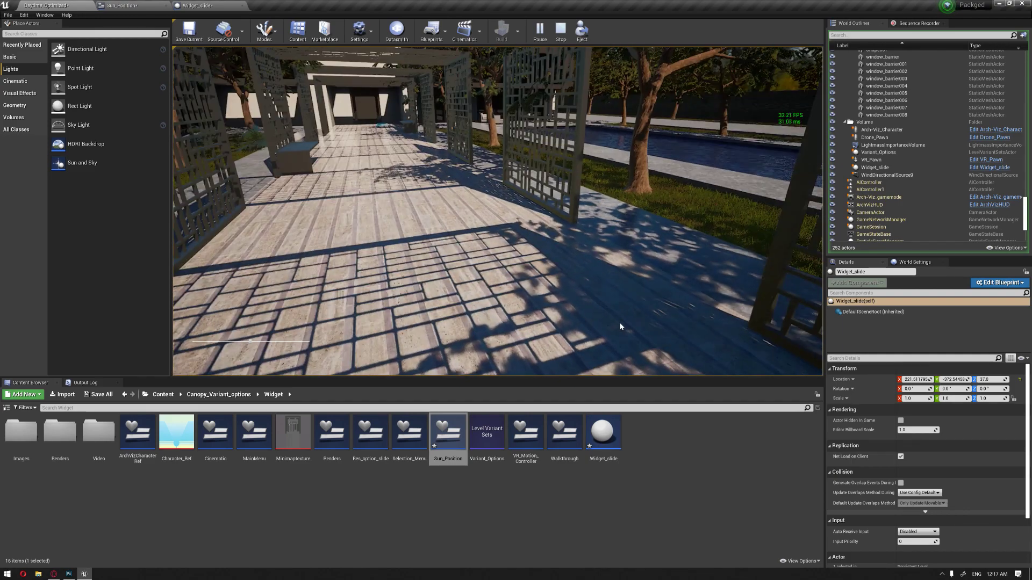
key(Escape)
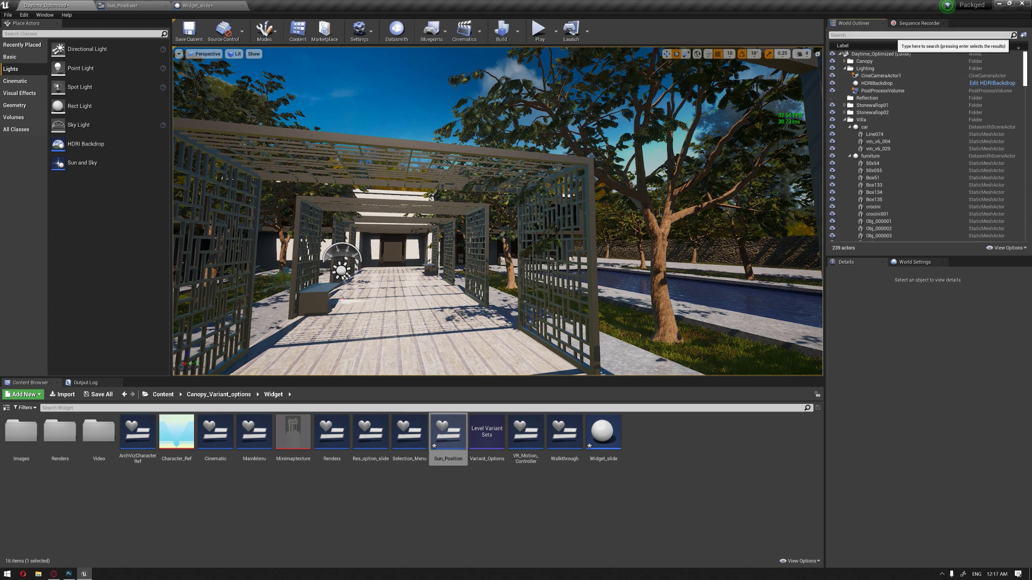
Step: Find the SunSky actor, filter its DirectionalLight properties by "ray" and turn off Cast Ray Tracing Shadows
text(un)
click(857, 62)
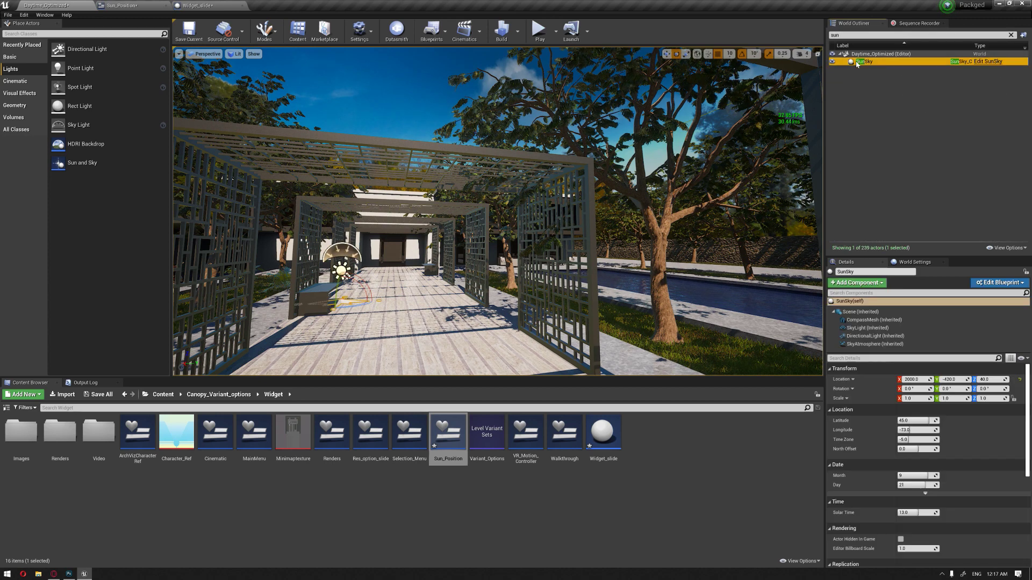
click(877, 337)
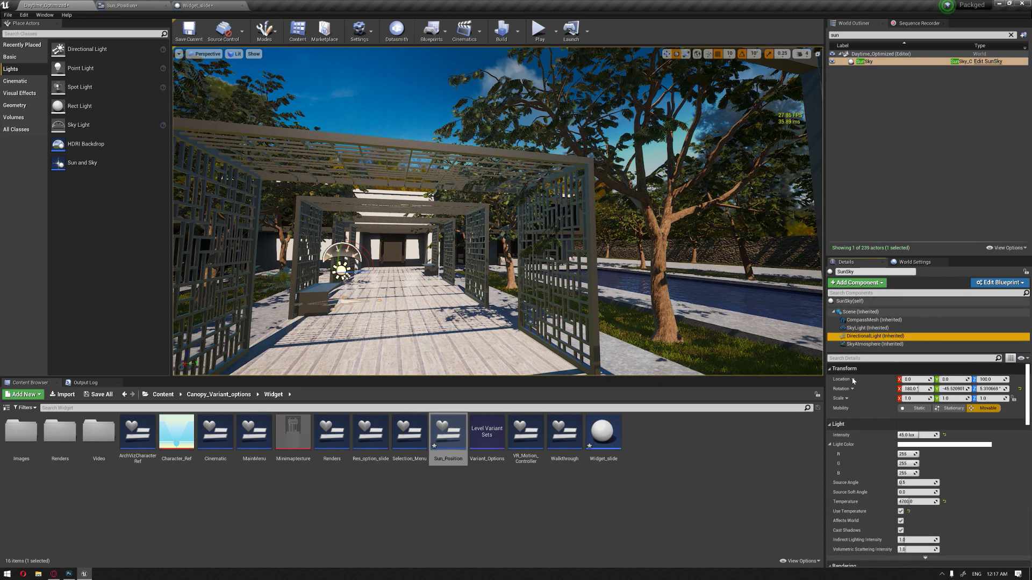
text(ray)
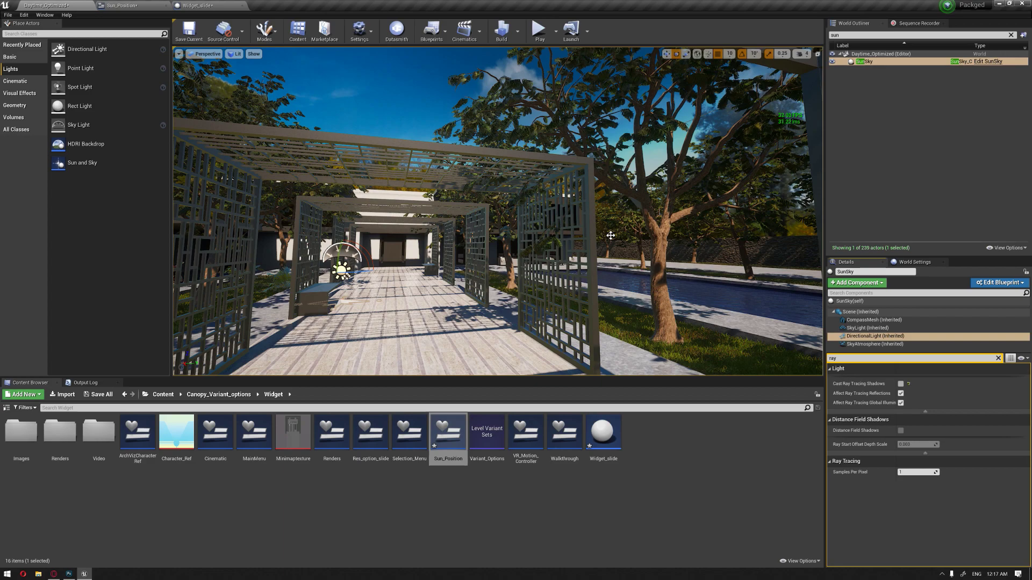
right_drag(611, 235, 607, 310)
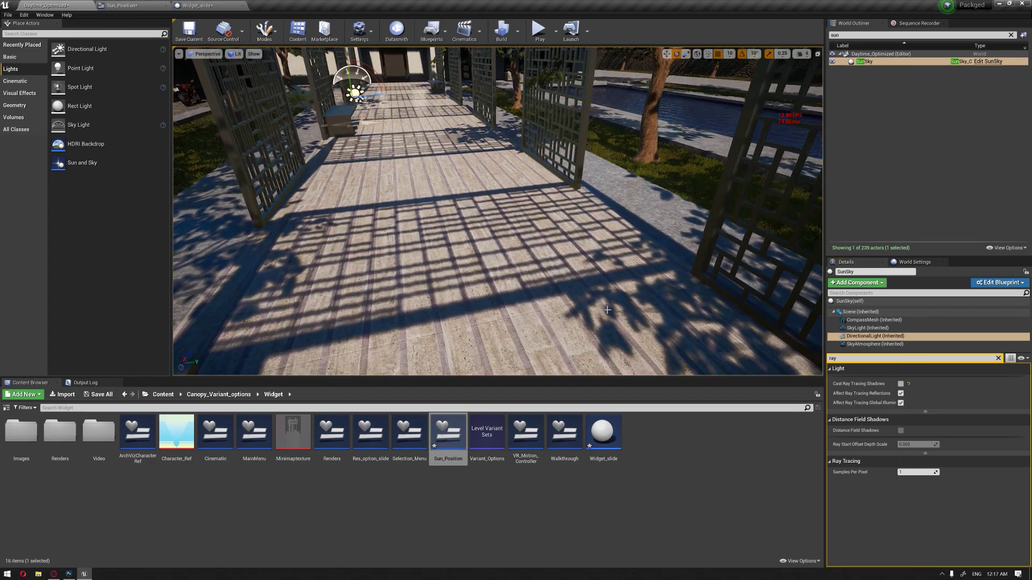
right_drag(607, 310, 618, 184)
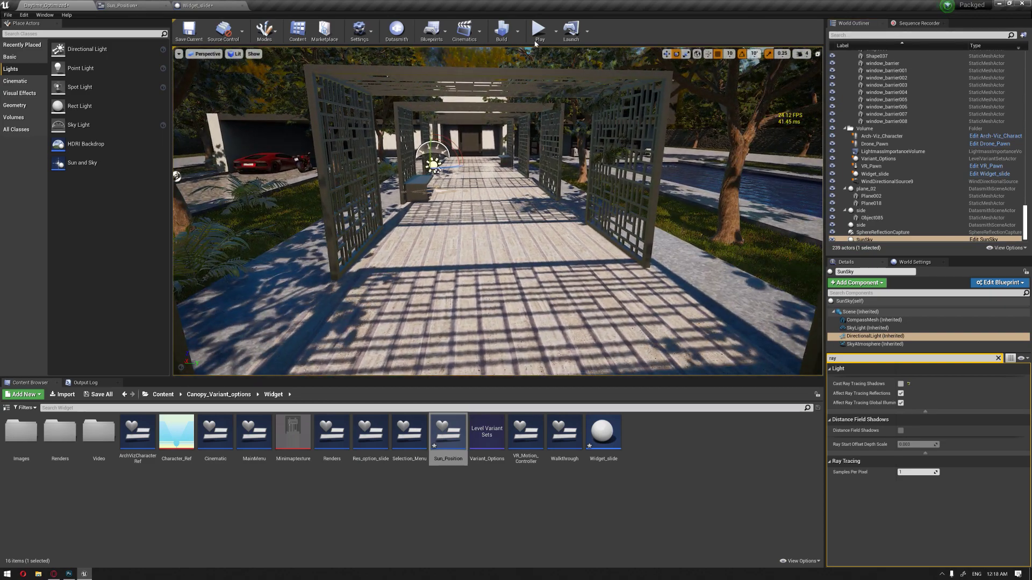
Step: Play the level again and move the sun-position slider to about its midpoint to compare the shadows
click(538, 33)
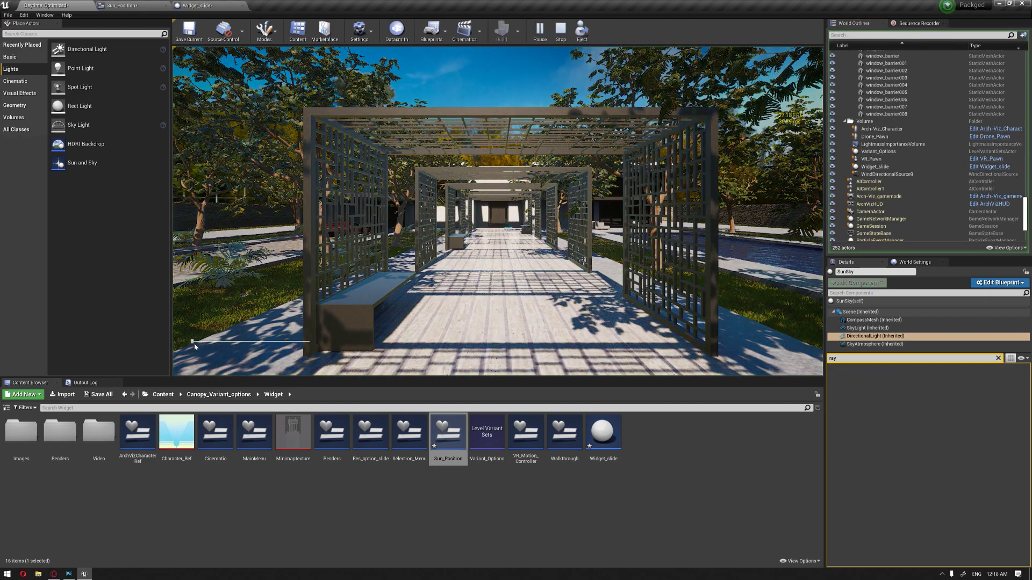
click(194, 343)
drag(241, 344, 247, 344)
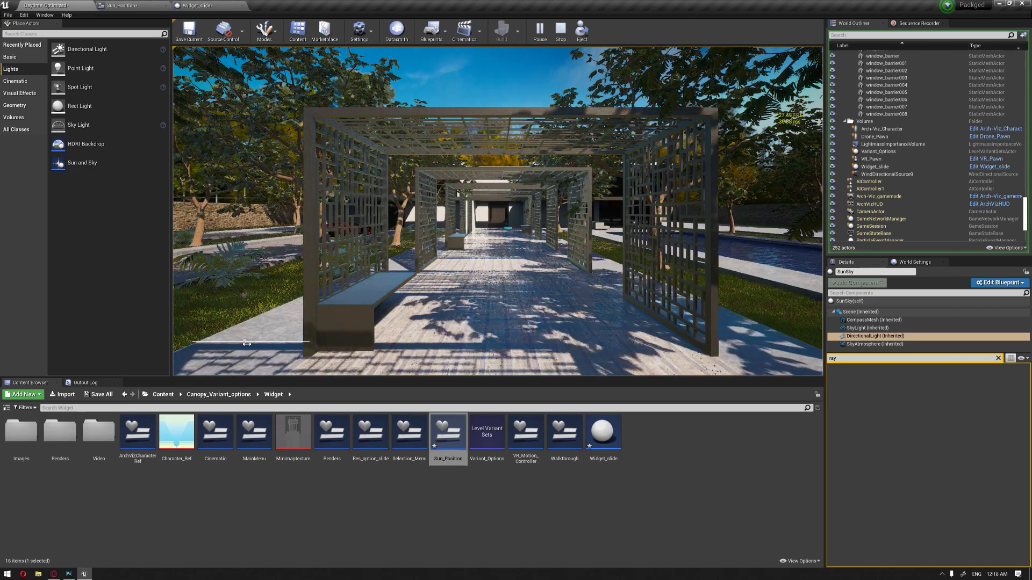
click(508, 246)
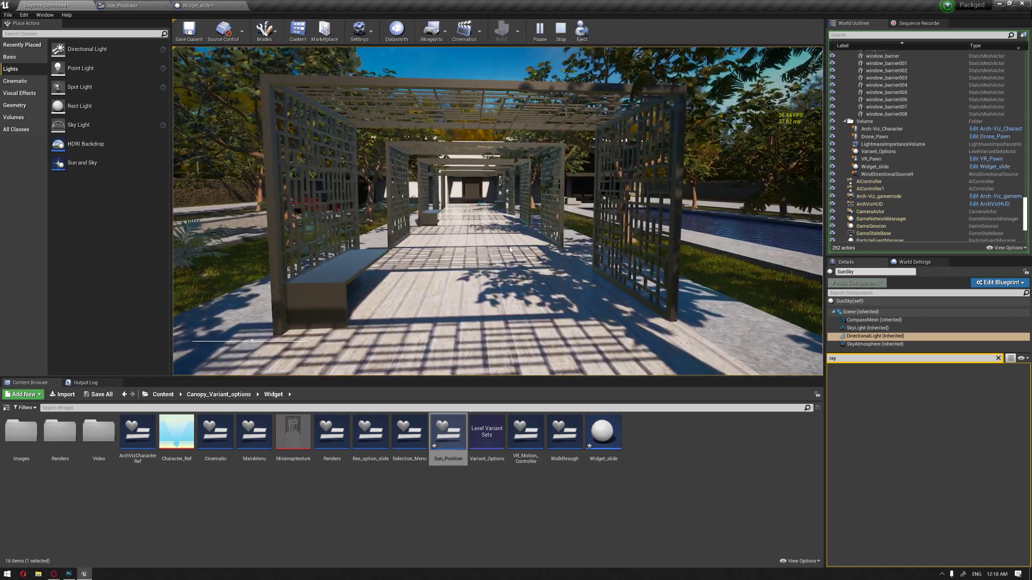
Step: Walk along the pergola and move the sun-position slider to about 60% to examine the lattice and tree shadows
key(w)
drag(508, 246, 528, 262)
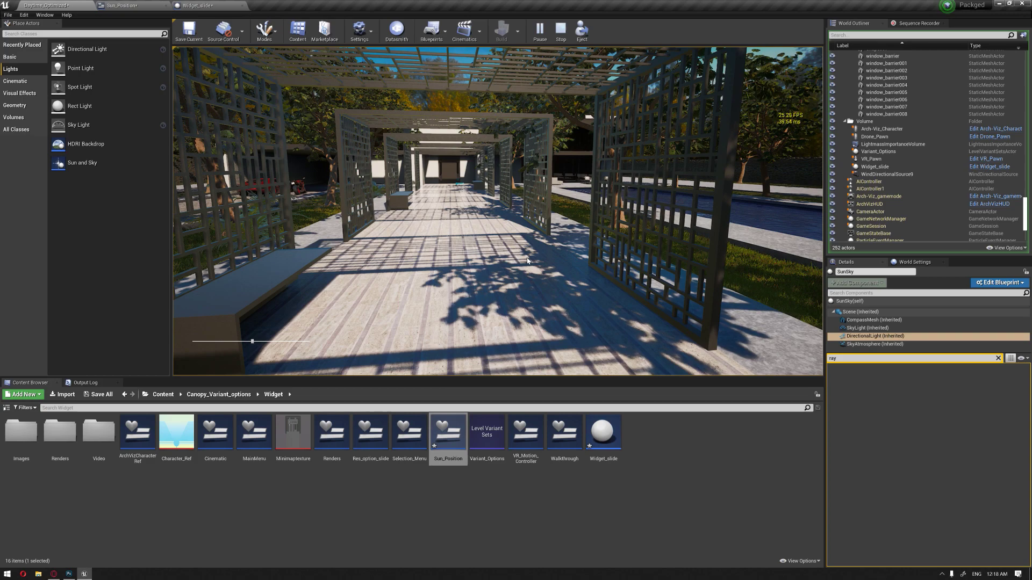
key(w)
drag(507, 225, 515, 234)
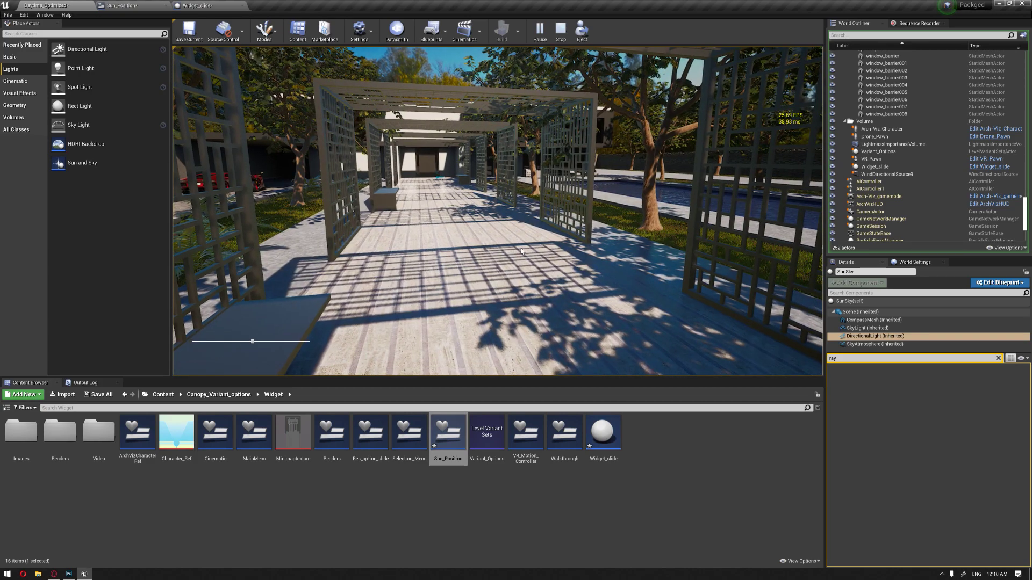
key(w)
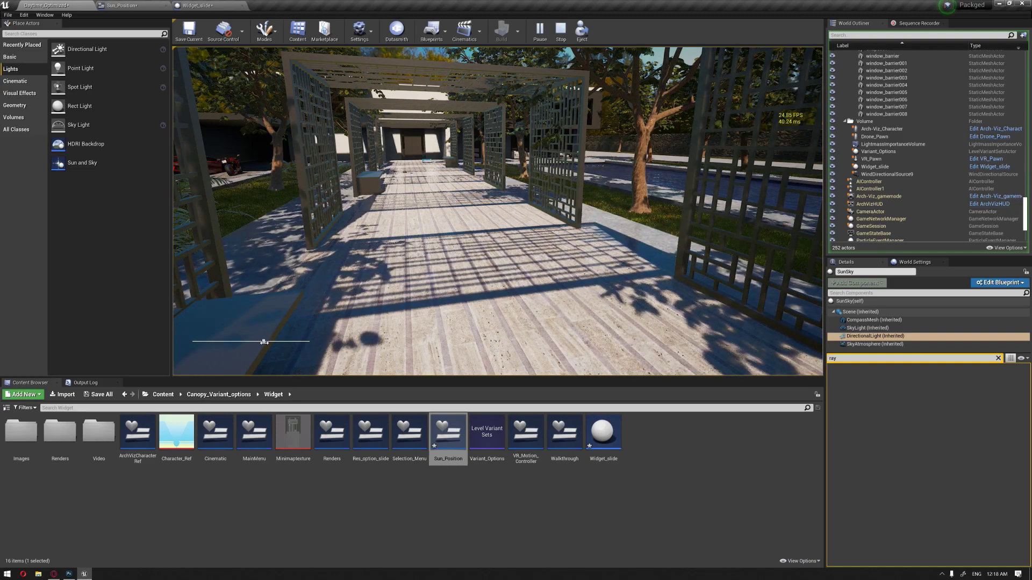
key(s)
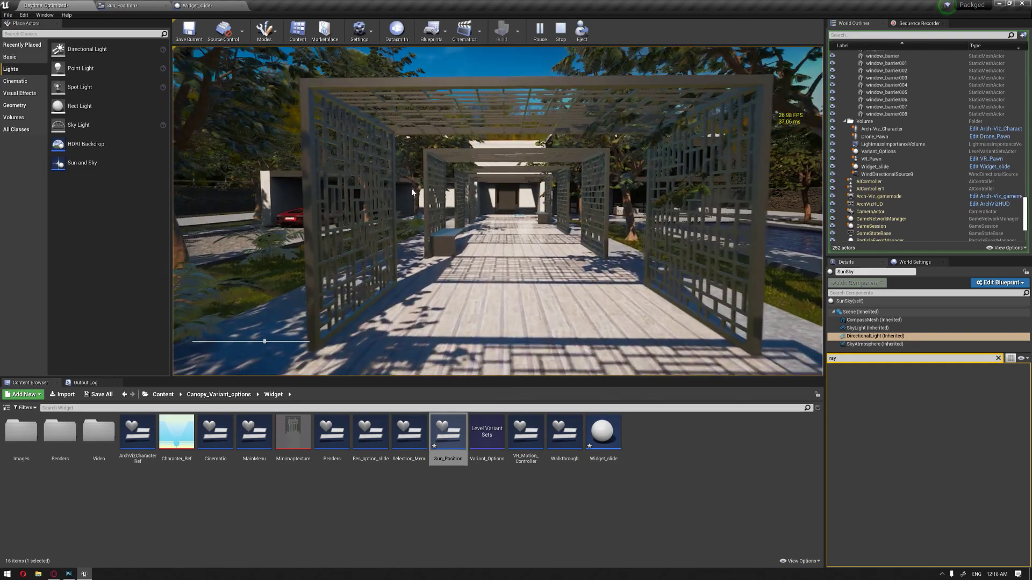
key(s)
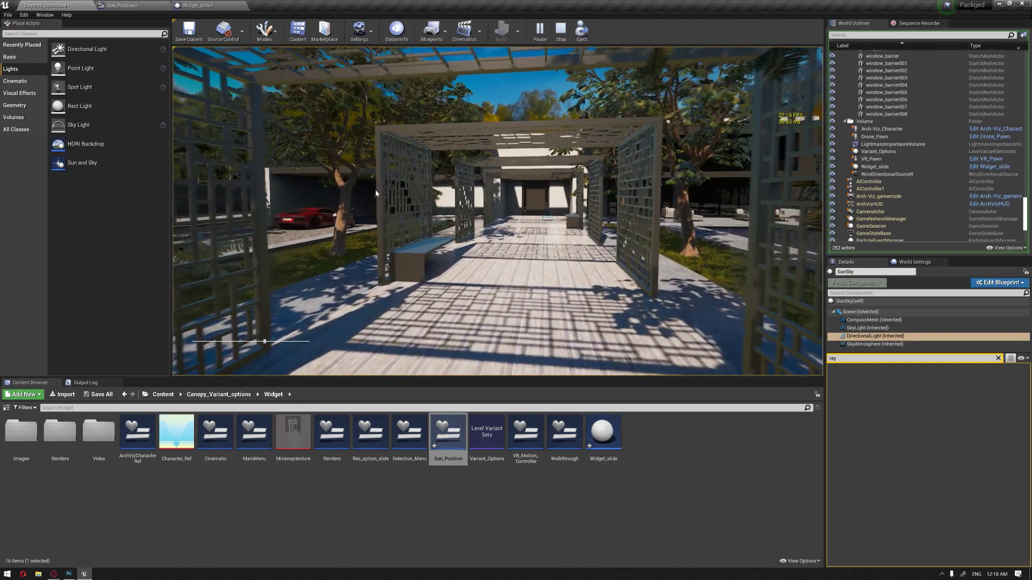
key(w)
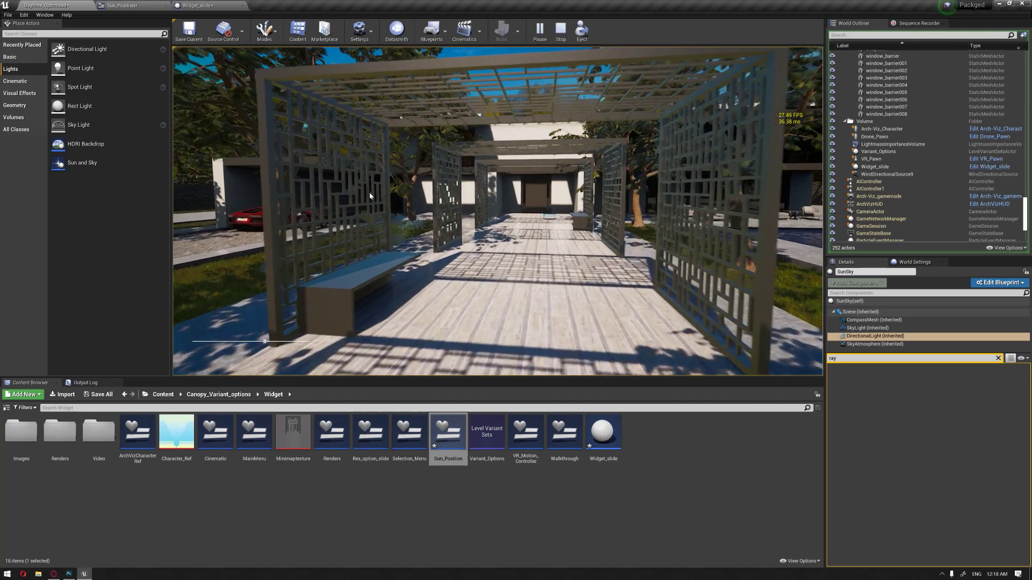
Step: Continue along the walkway and look around to examine the shadows near the parked car and villa entrance
key(w)
drag(348, 196, 660, 250)
key(w)
key(w)
key(d)
key(s)
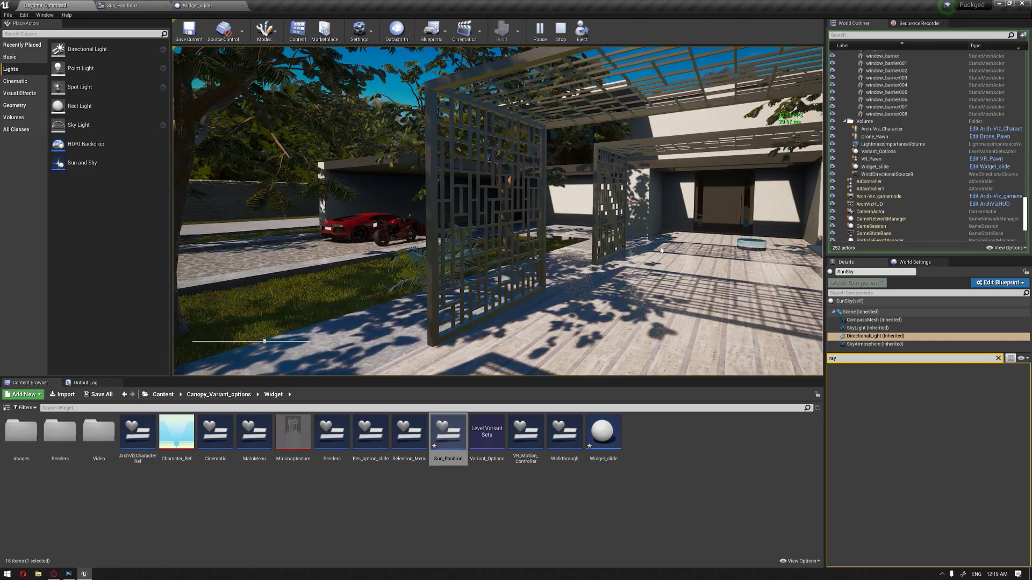
drag(565, 194, 632, 213)
drag(550, 212, 767, 136)
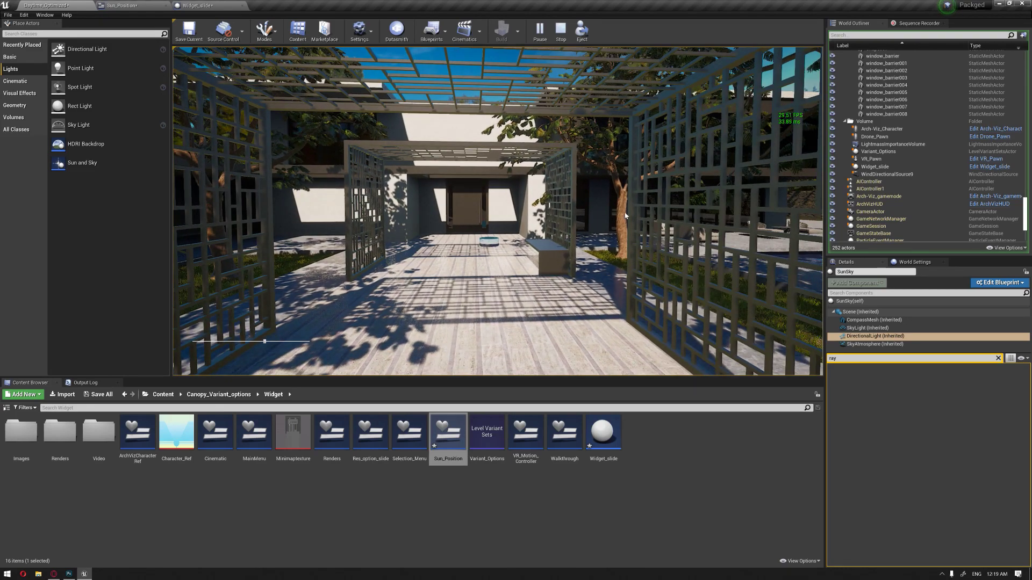
Step: Move the sun-position slider to about 70% and examine the shadows around the pergola and the pool side
drag(625, 216, 438, 249)
drag(260, 342, 273, 341)
drag(513, 222, 596, 246)
key(w)
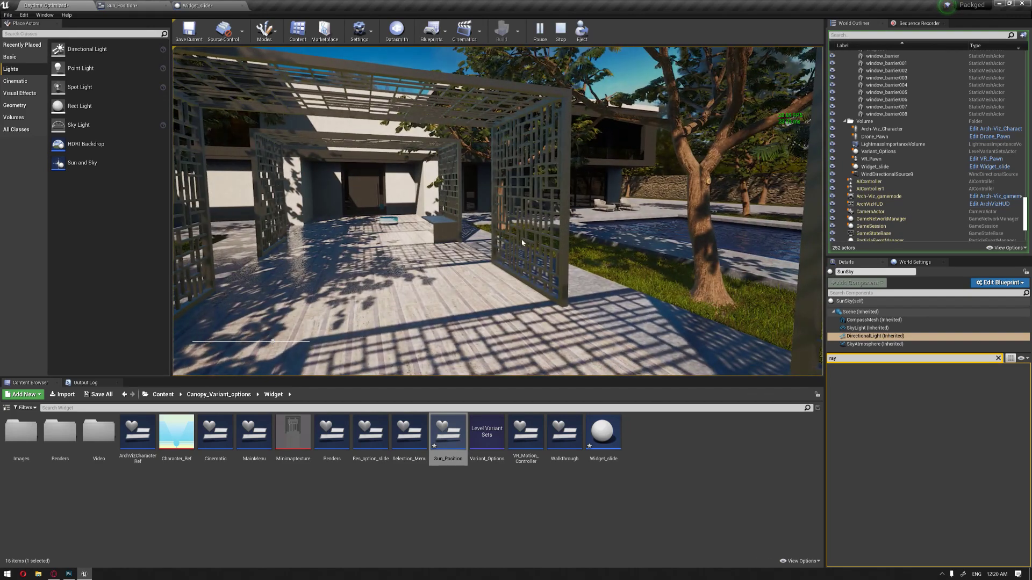
key(w)
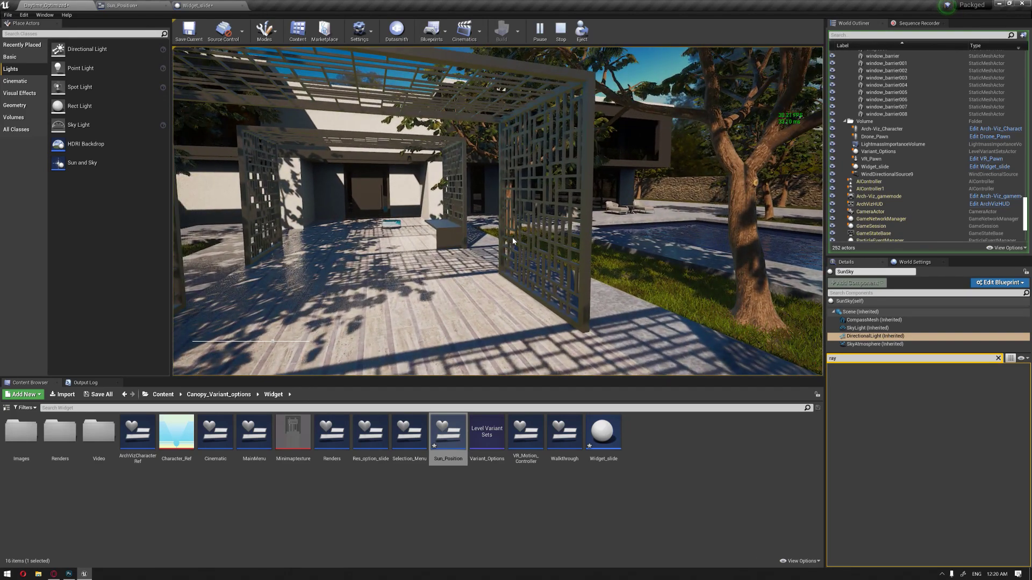
drag(583, 226, 558, 219)
key(a)
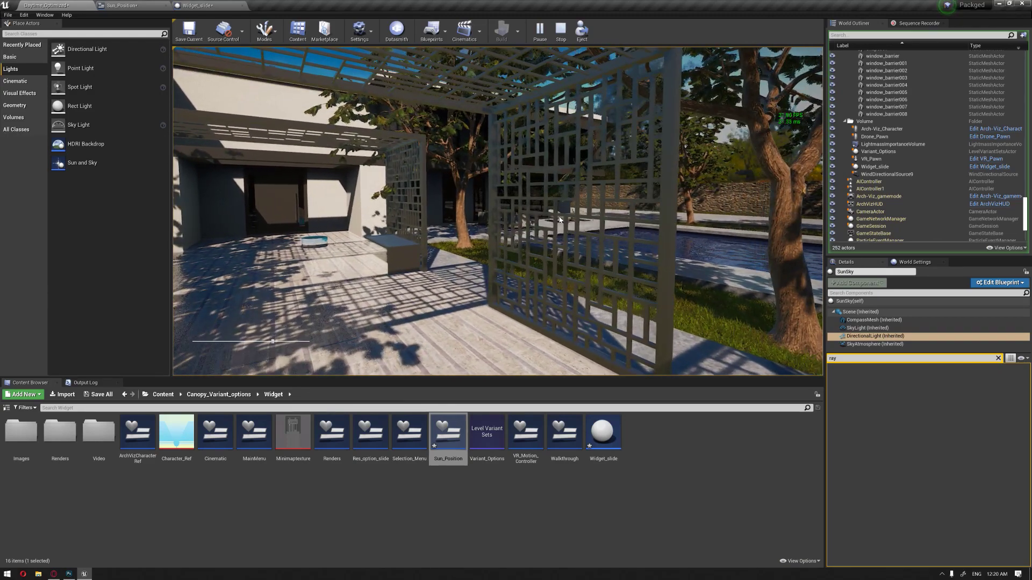